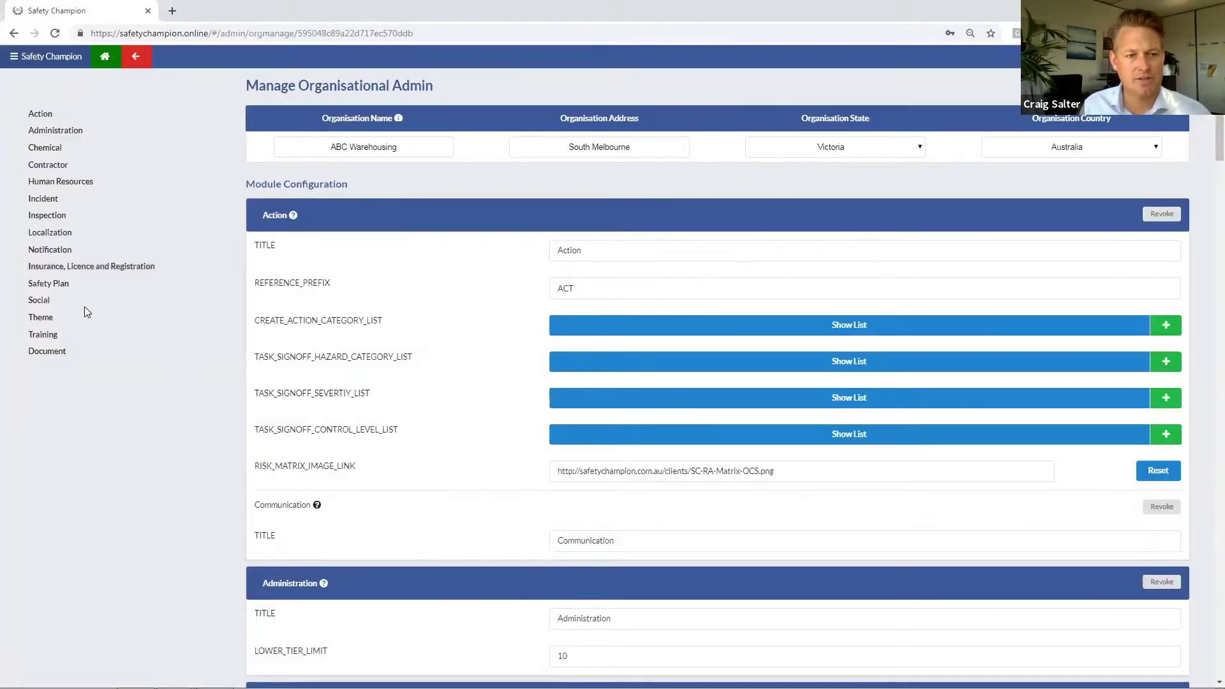
Step: Replace the Social module's title with 'Twitter' and view its handle list
click(37, 300)
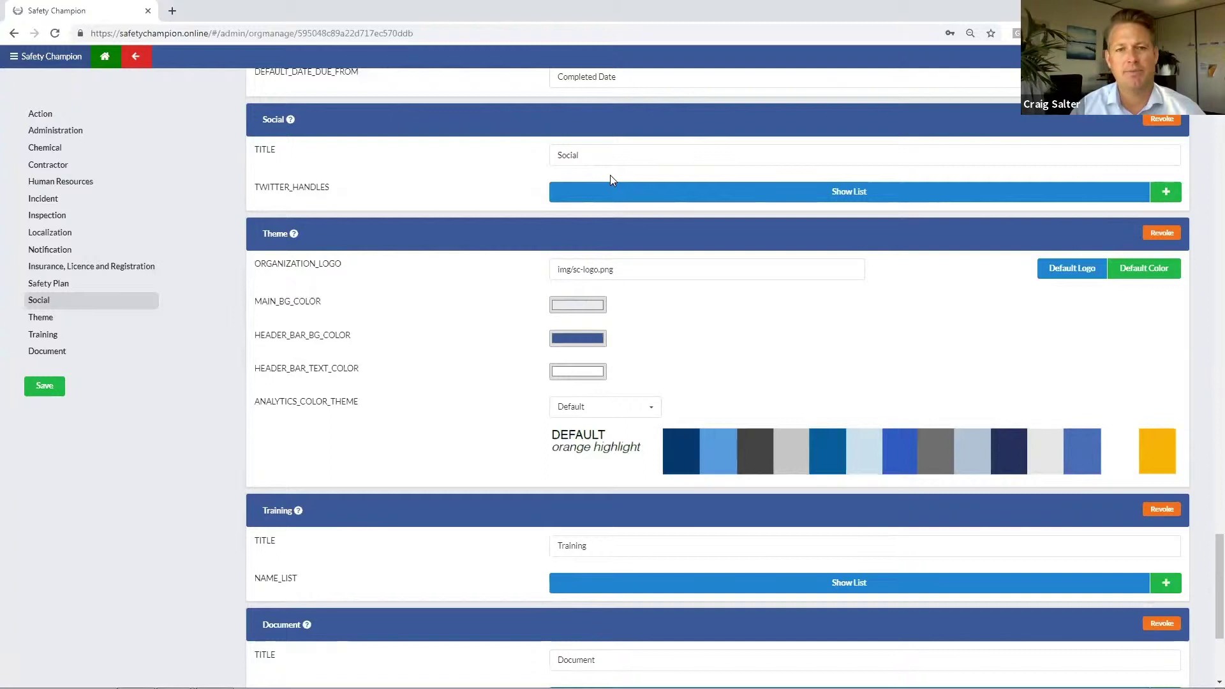
drag(596, 156, 527, 155)
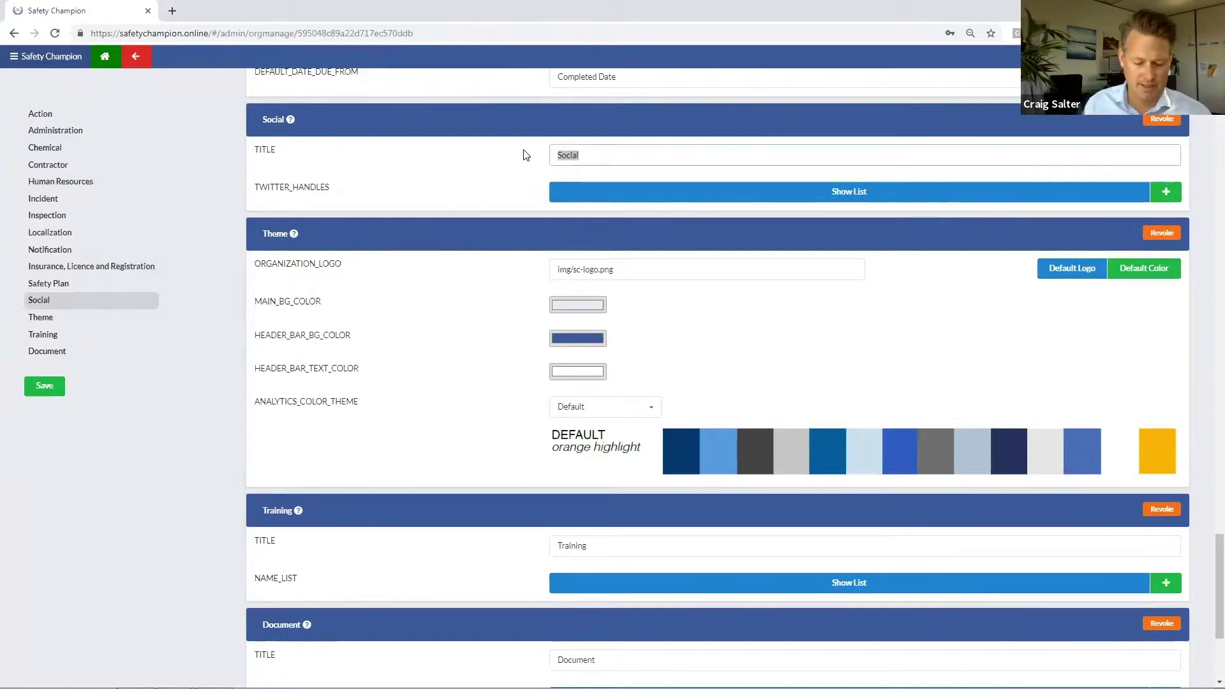
text(Twitter)
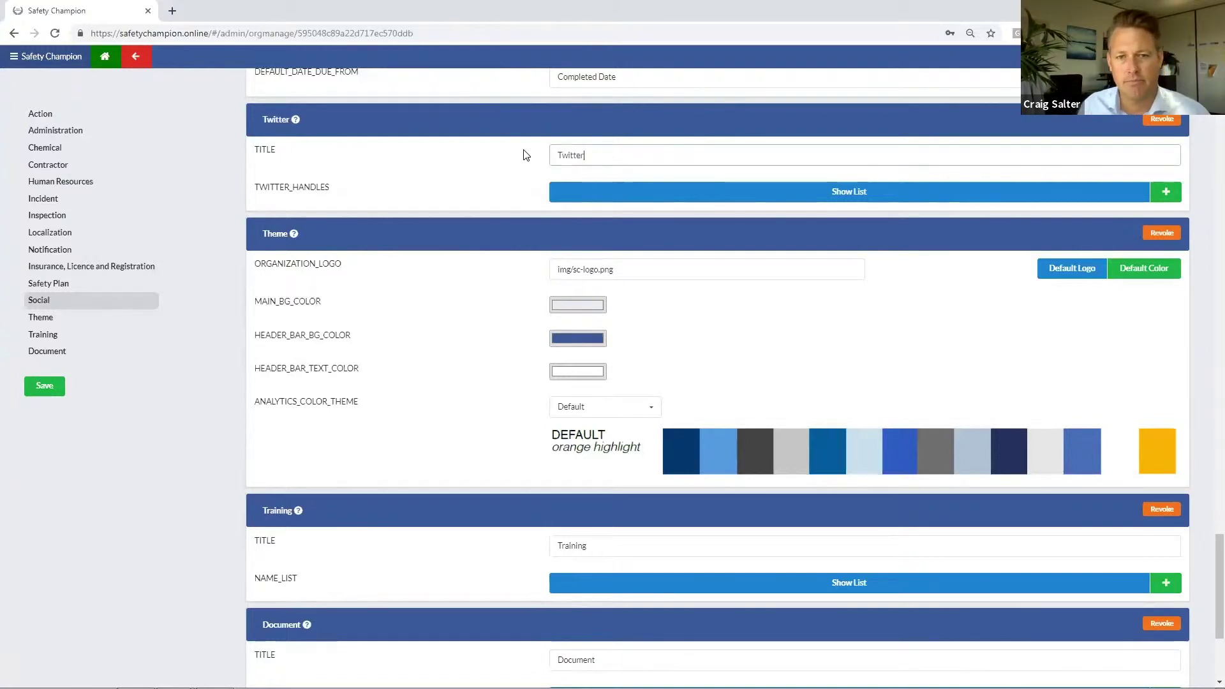
click(623, 195)
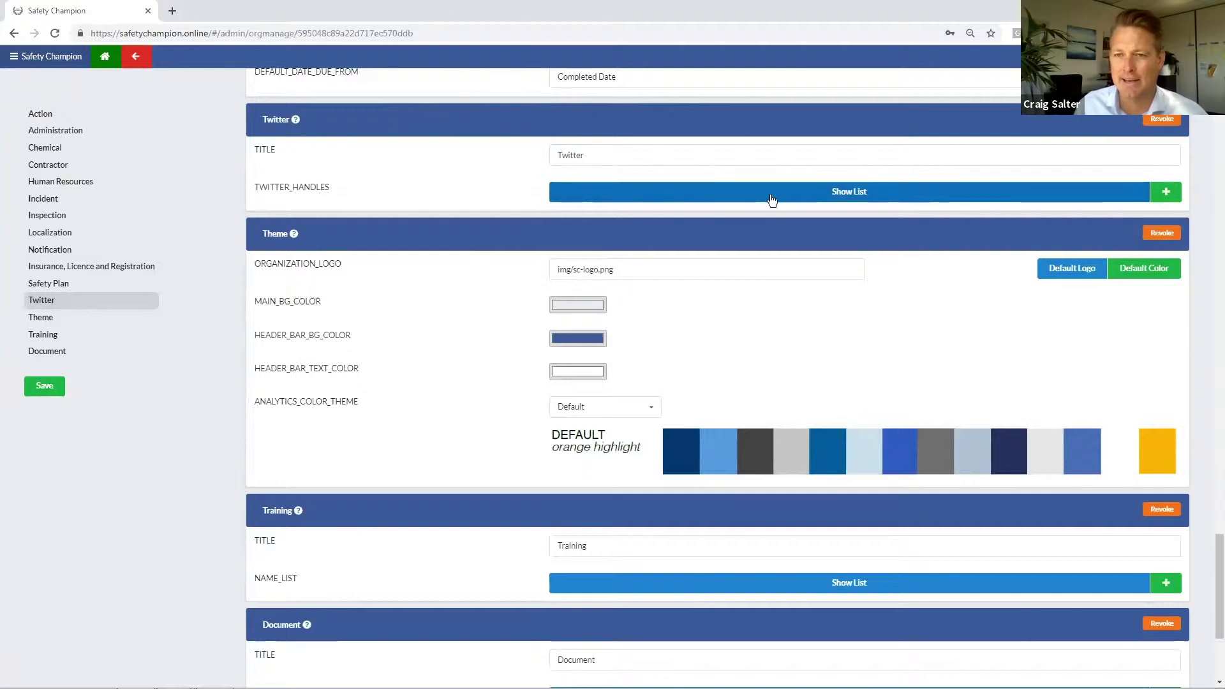
click(1166, 192)
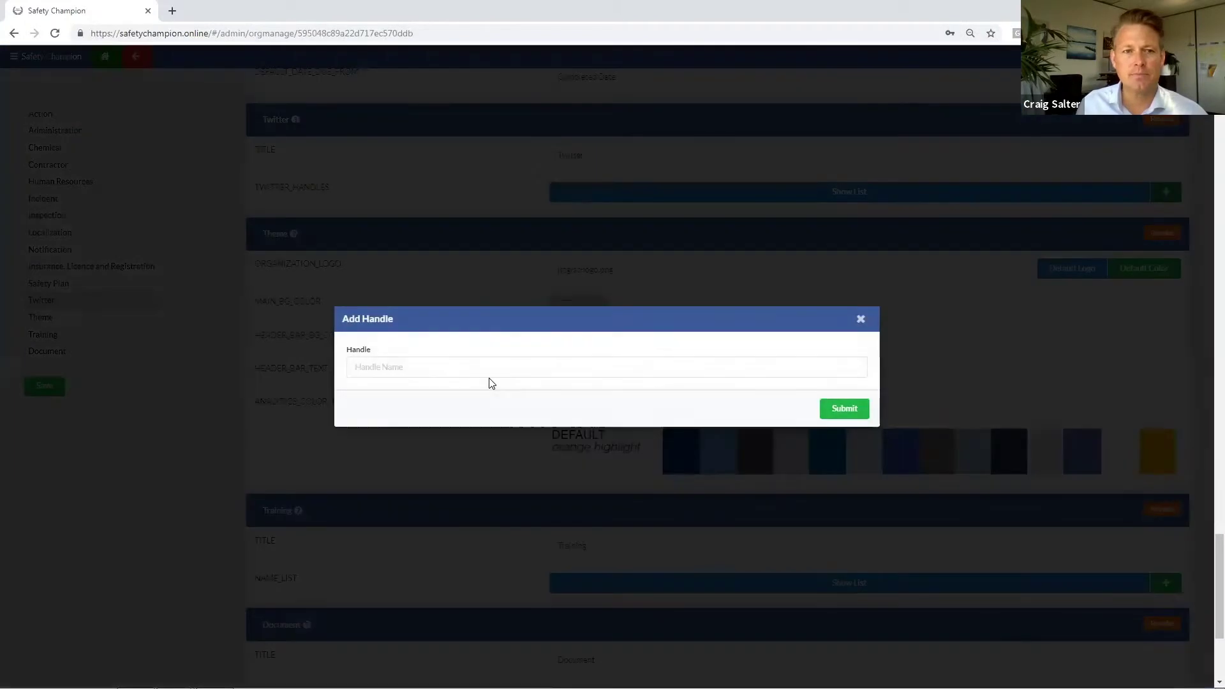
click(463, 369)
text(ActionOHS)
click(835, 414)
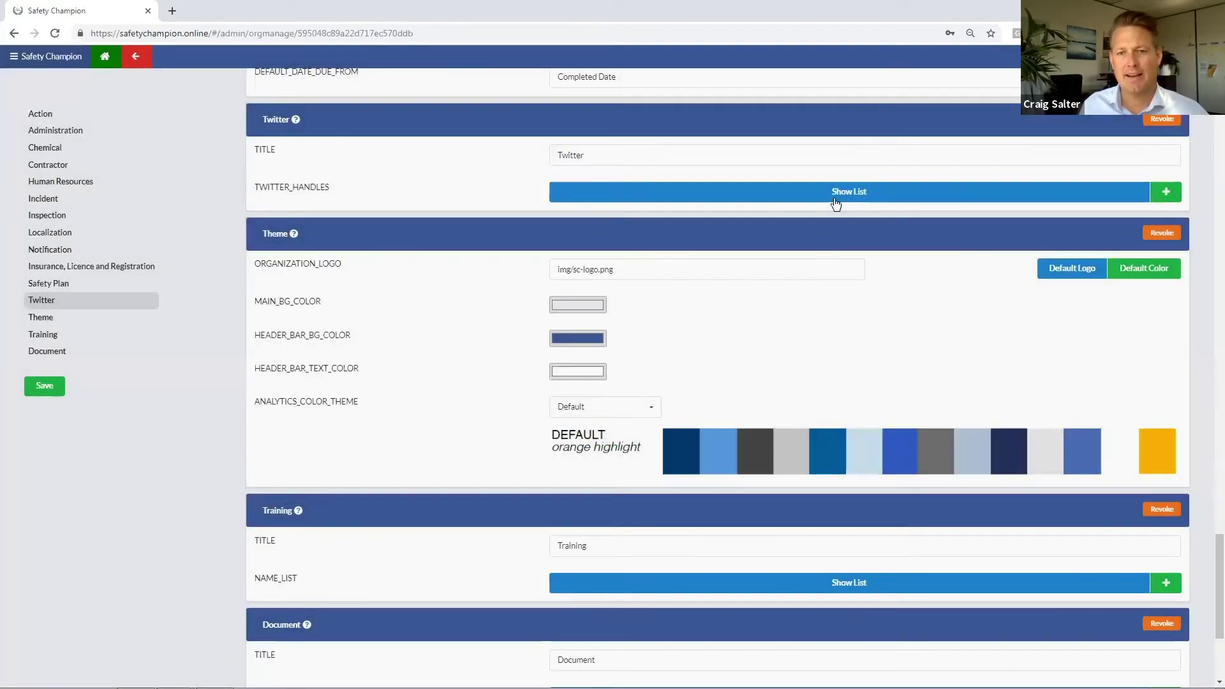
click(836, 203)
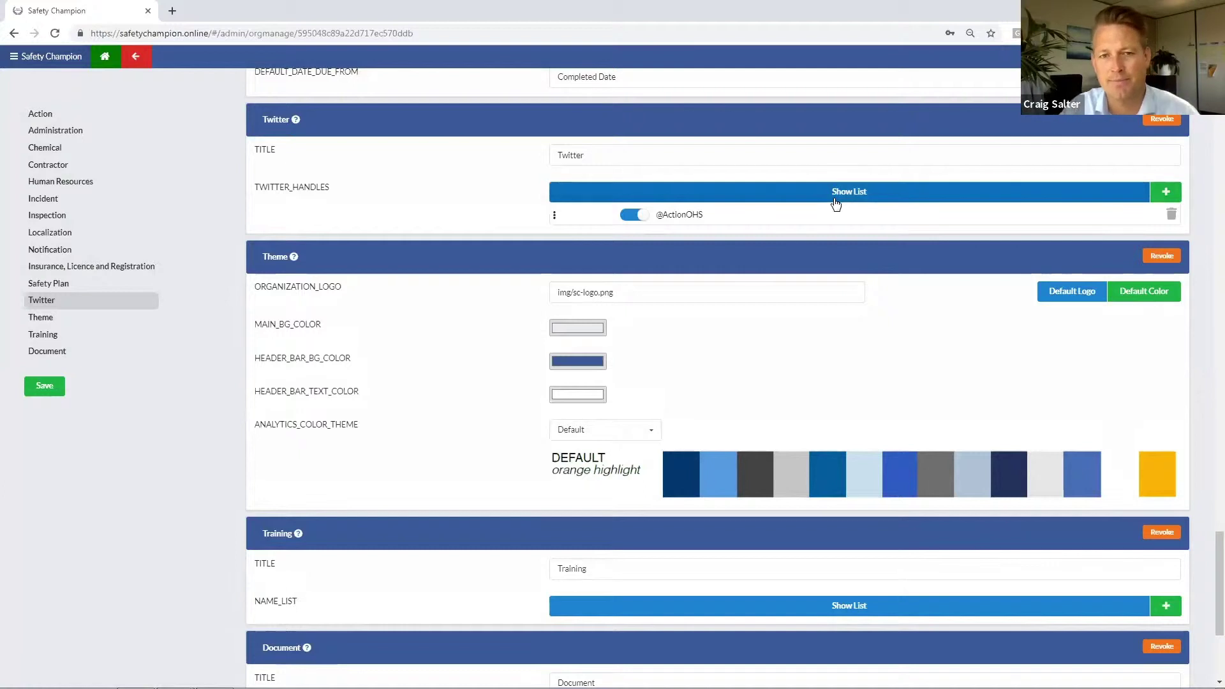
click(639, 219)
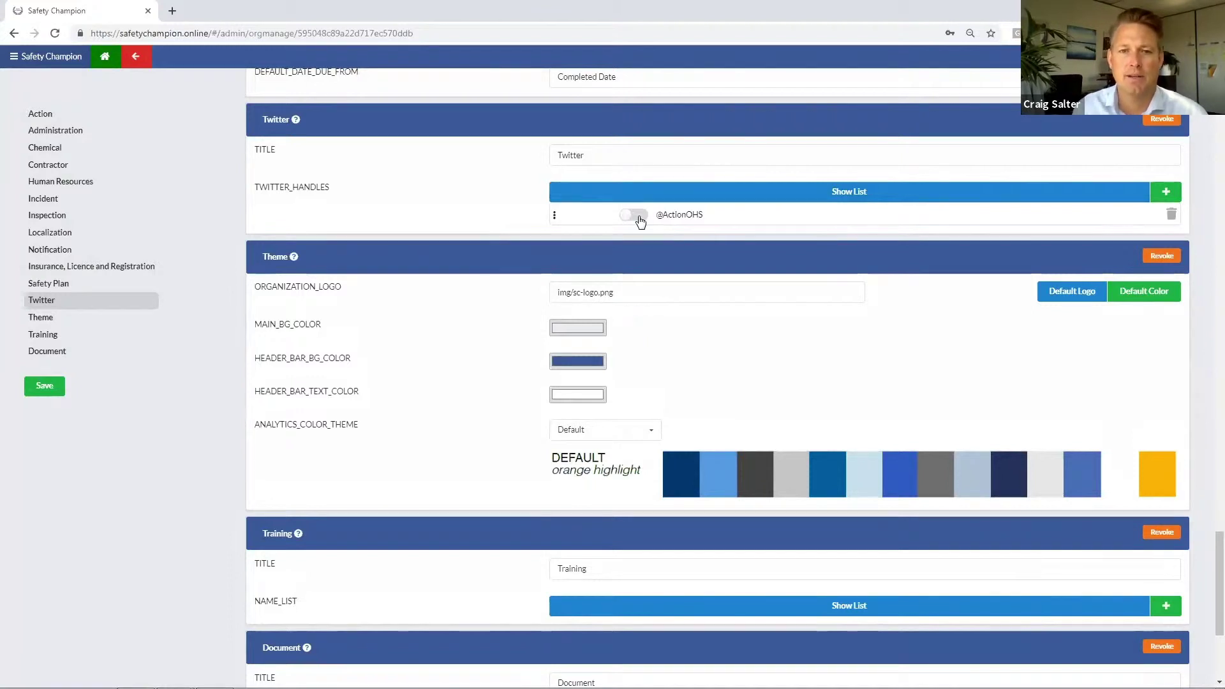
click(638, 217)
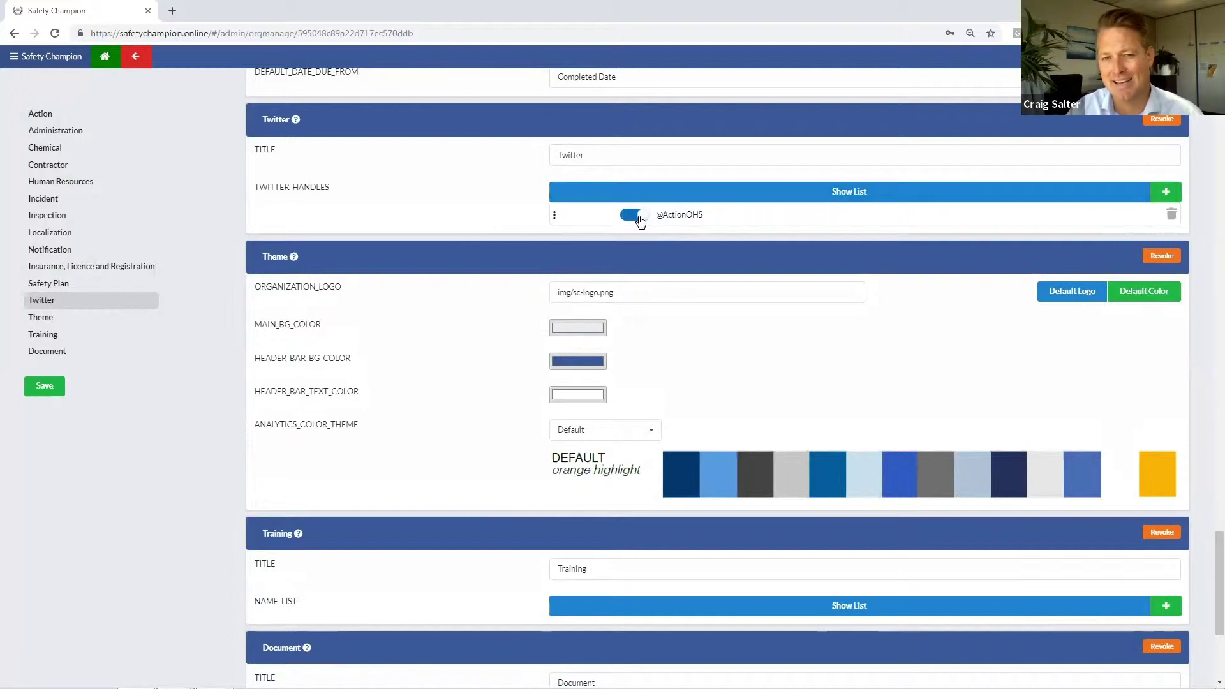
click(638, 217)
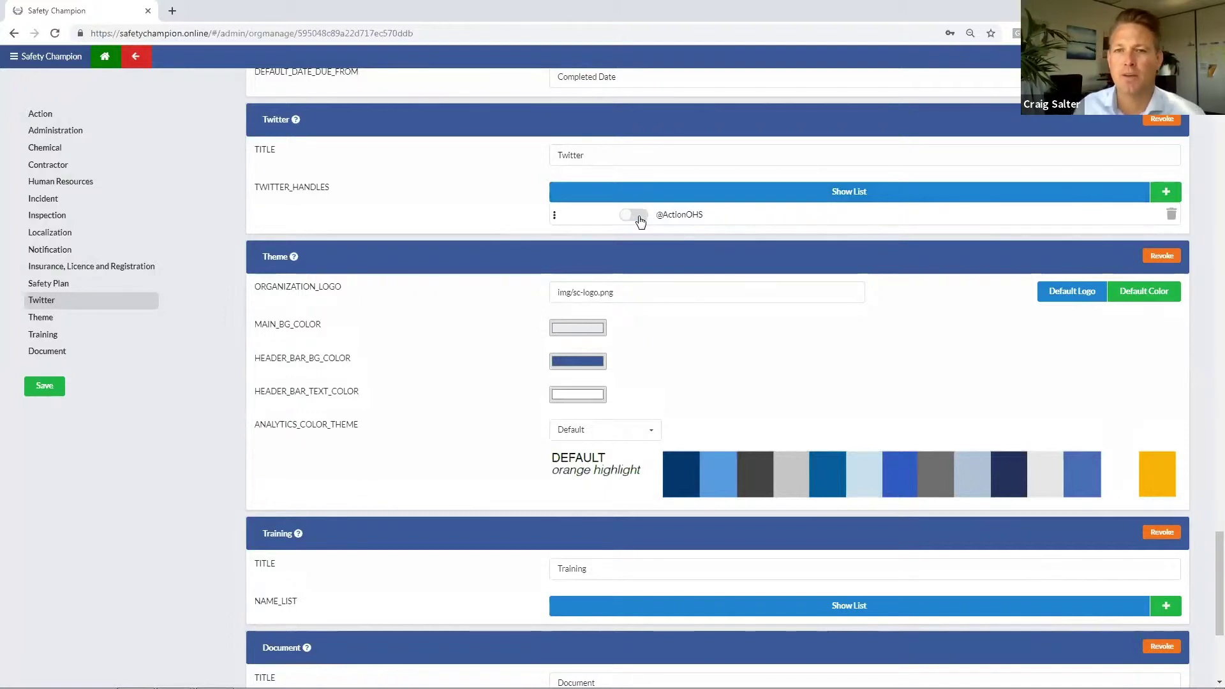
click(1171, 214)
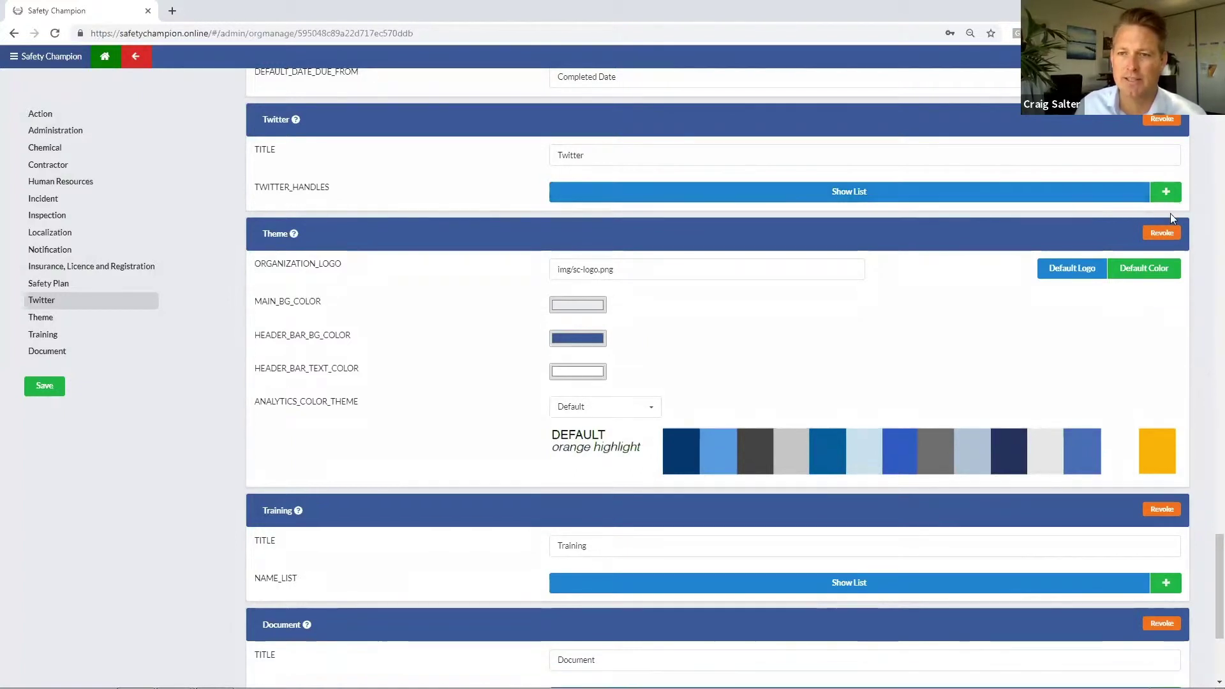
click(1165, 191)
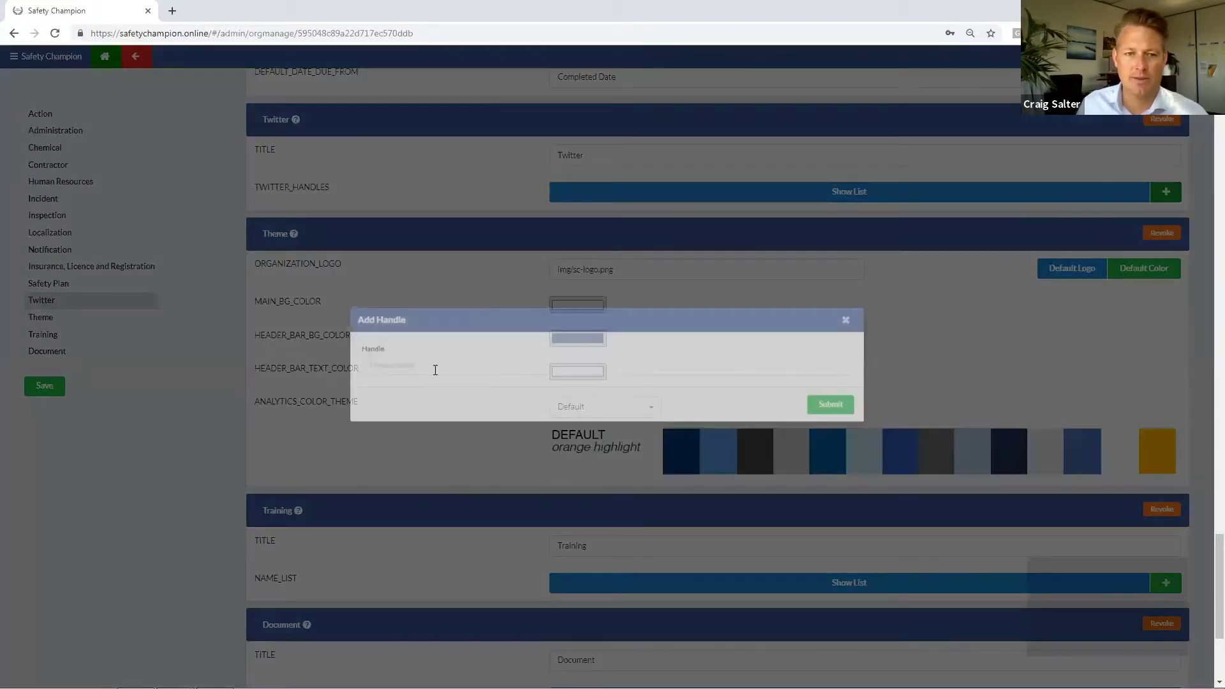
click(433, 367)
text(@)
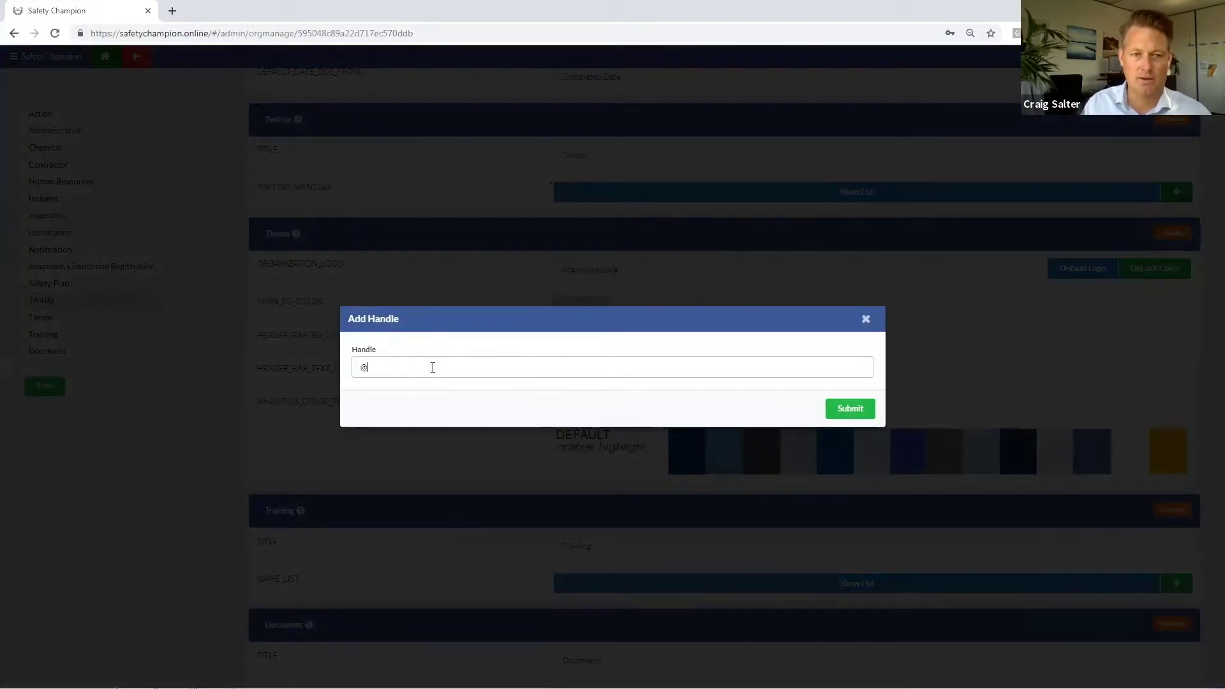
text(ActioNOHS)
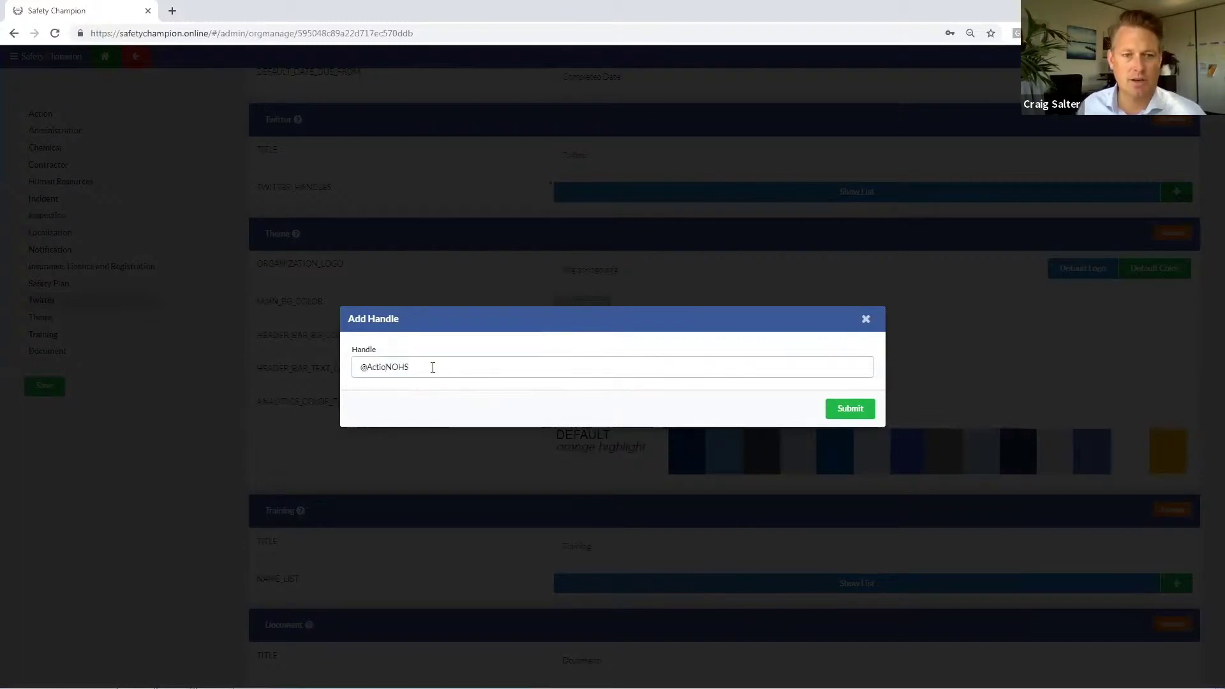
key(BackSpace)
text(n)
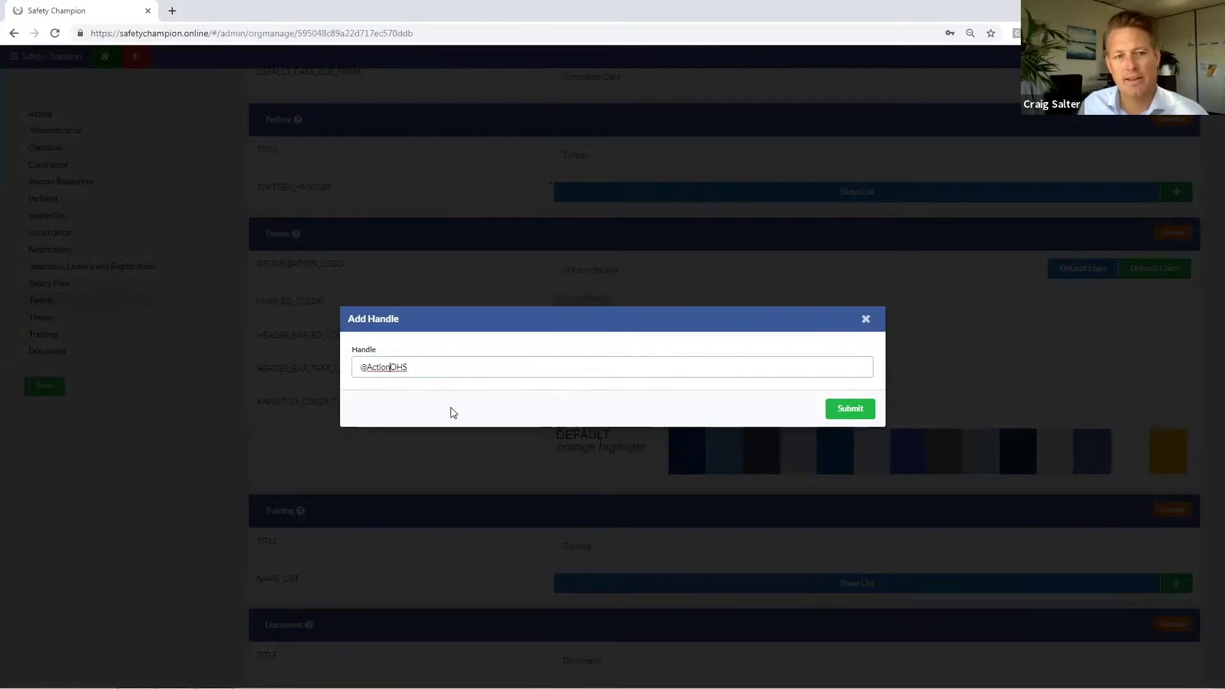
click(836, 412)
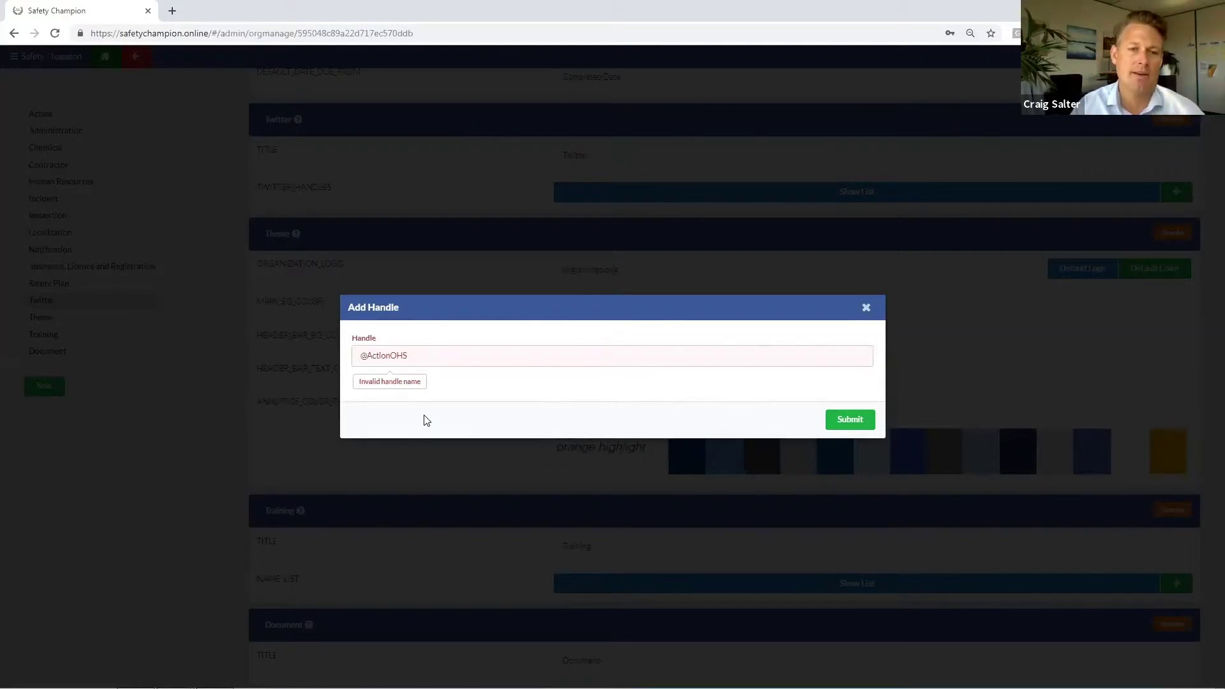
Step: Remove the leading @ and submit the handle as 'ActionOHS'
triple_click(368, 358)
click(388, 357)
key(Home)
key(Delete)
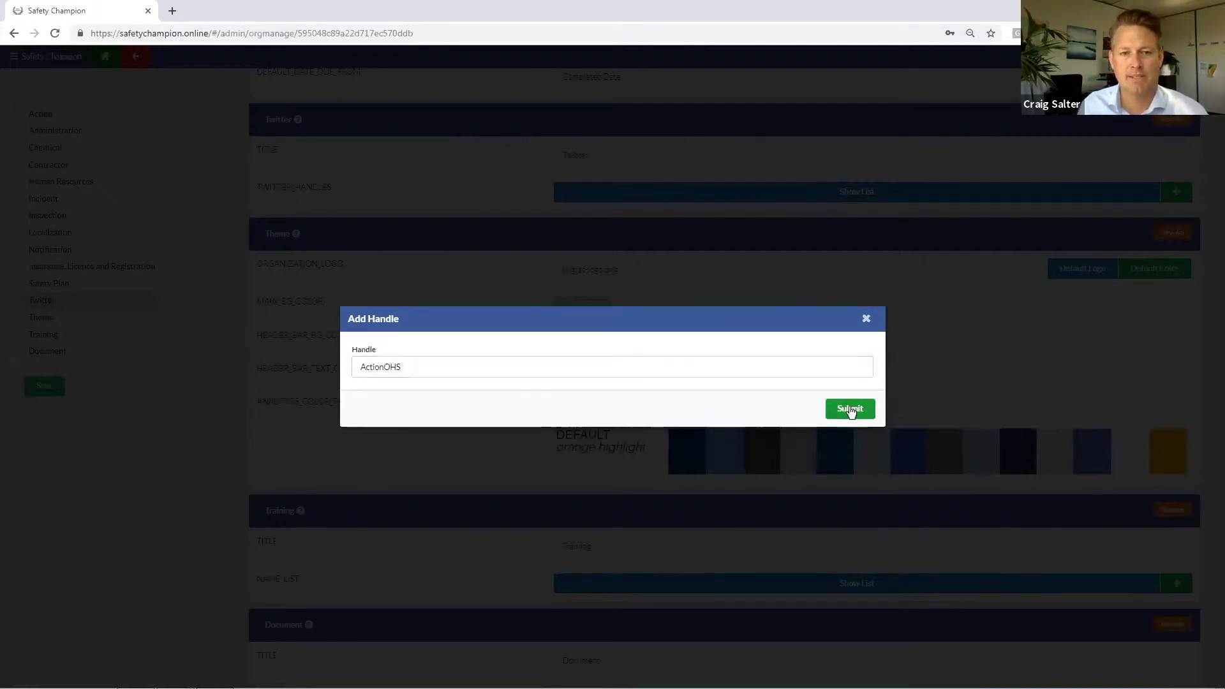
click(849, 410)
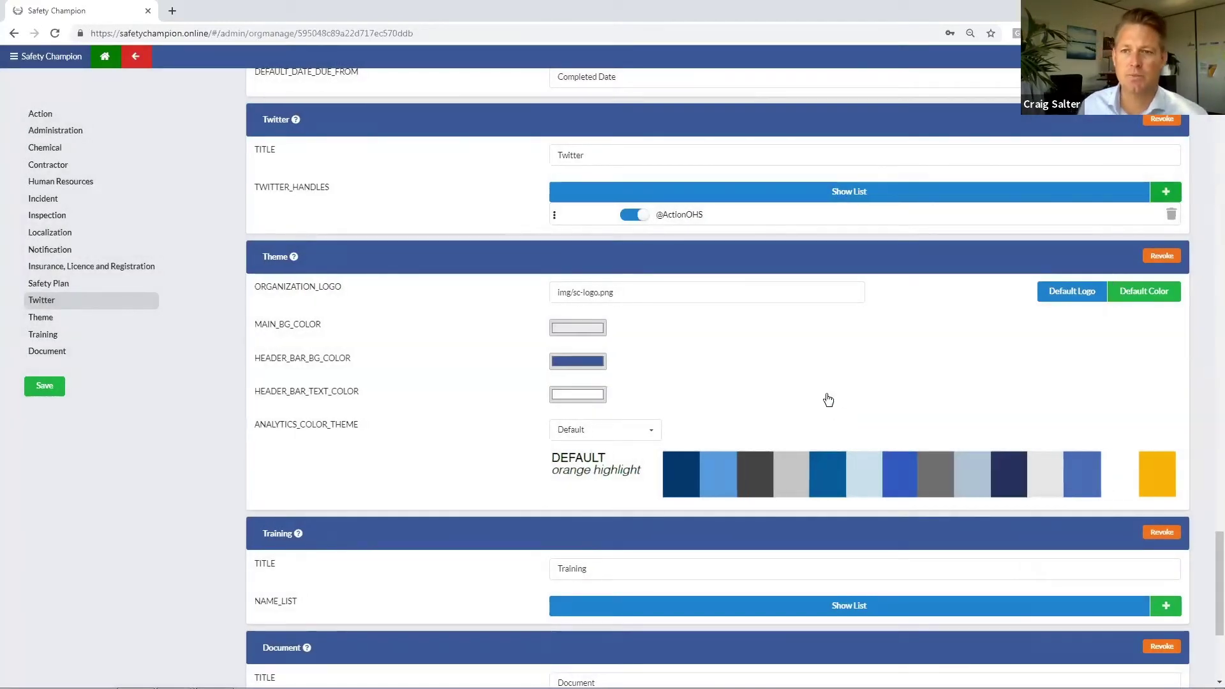
click(1171, 217)
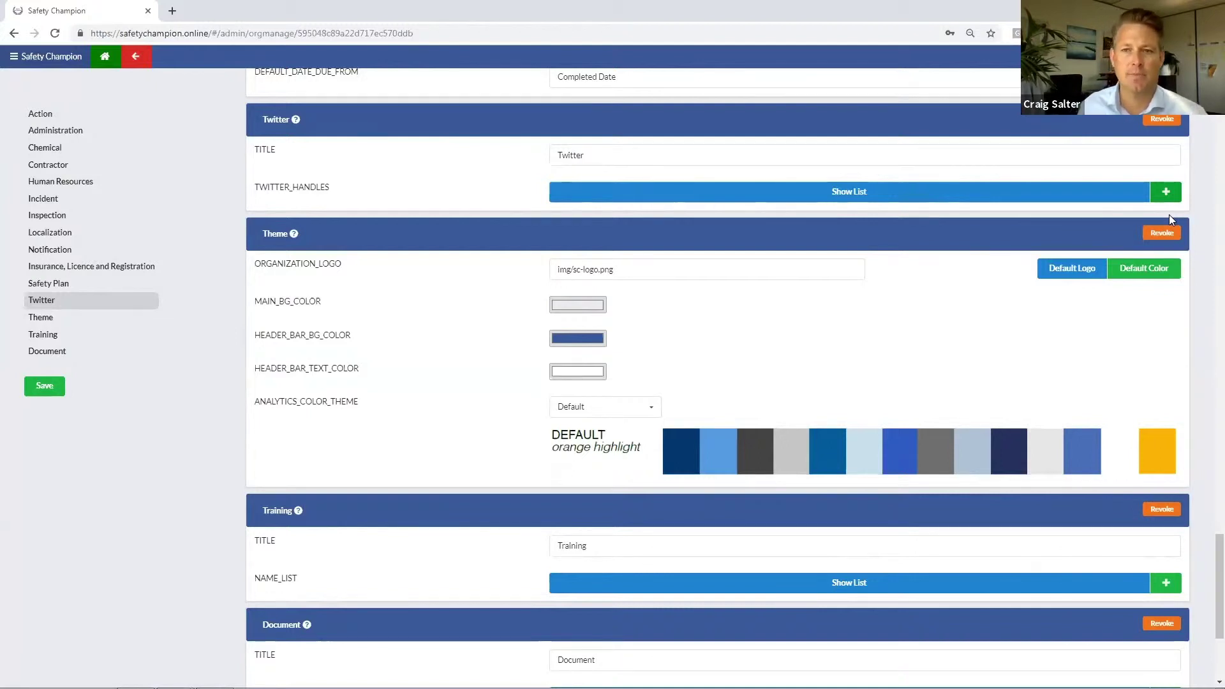
Step: Save the organisation's Twitter settings and log in with the demo manager account and its password
click(43, 386)
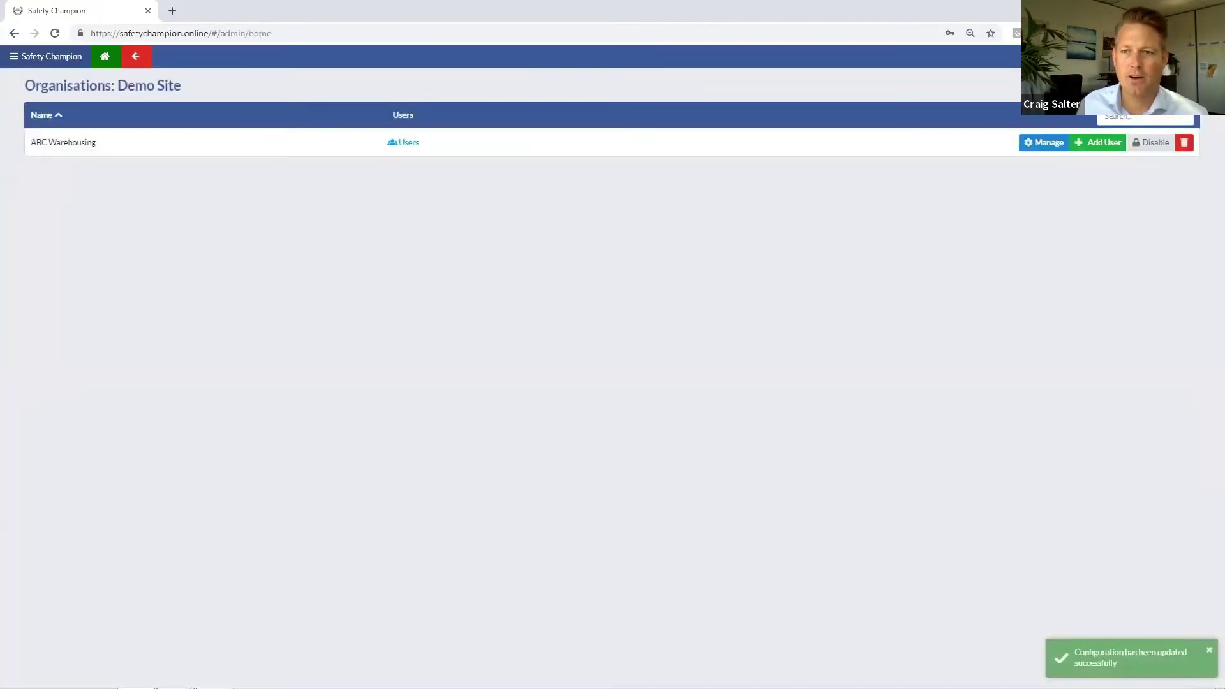
click(590, 276)
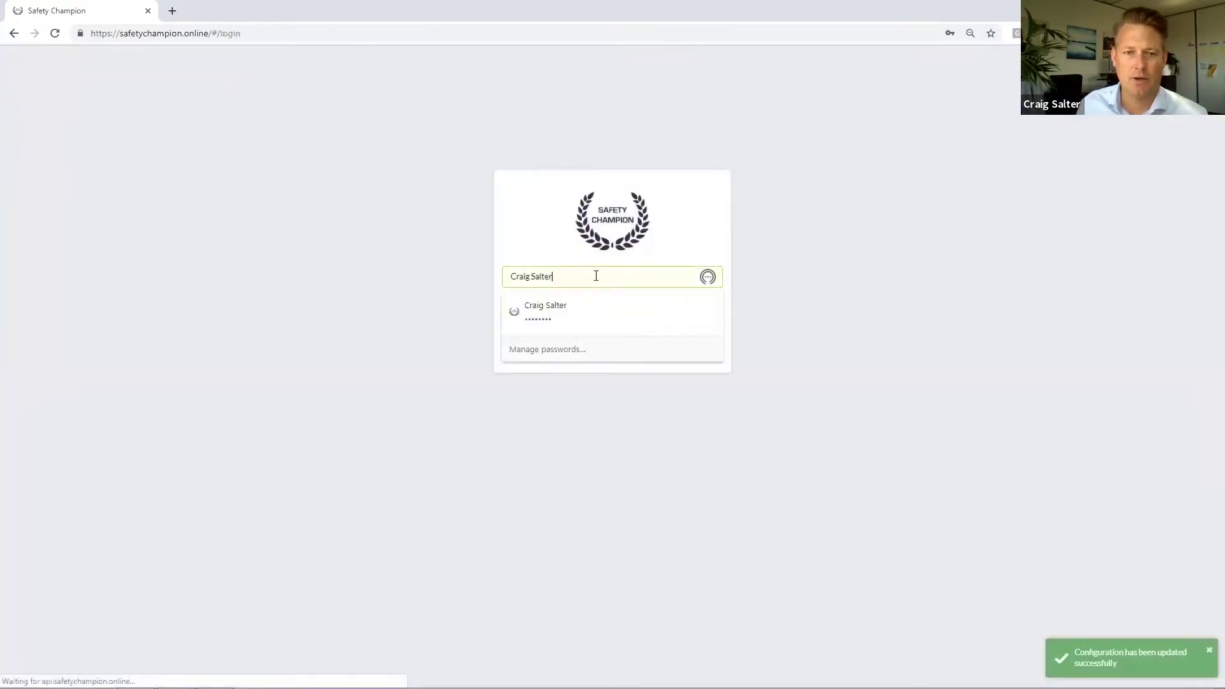
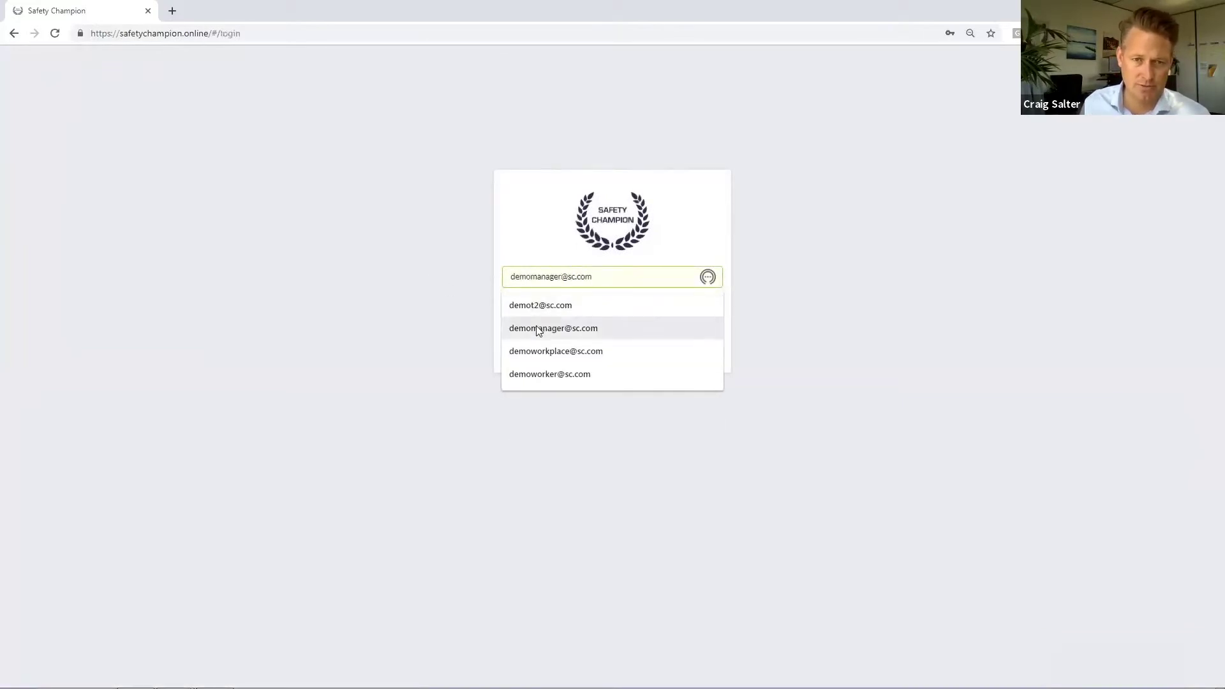
click(535, 327)
click(574, 306)
drag(574, 306, 451, 310)
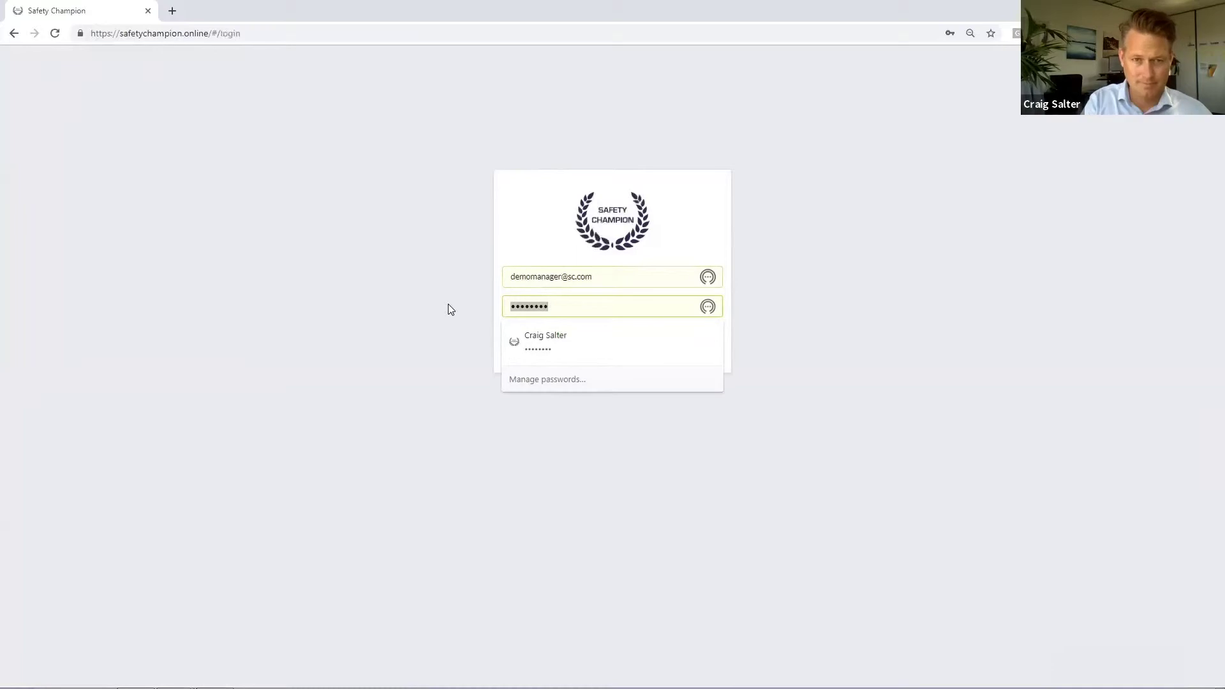
text(de)
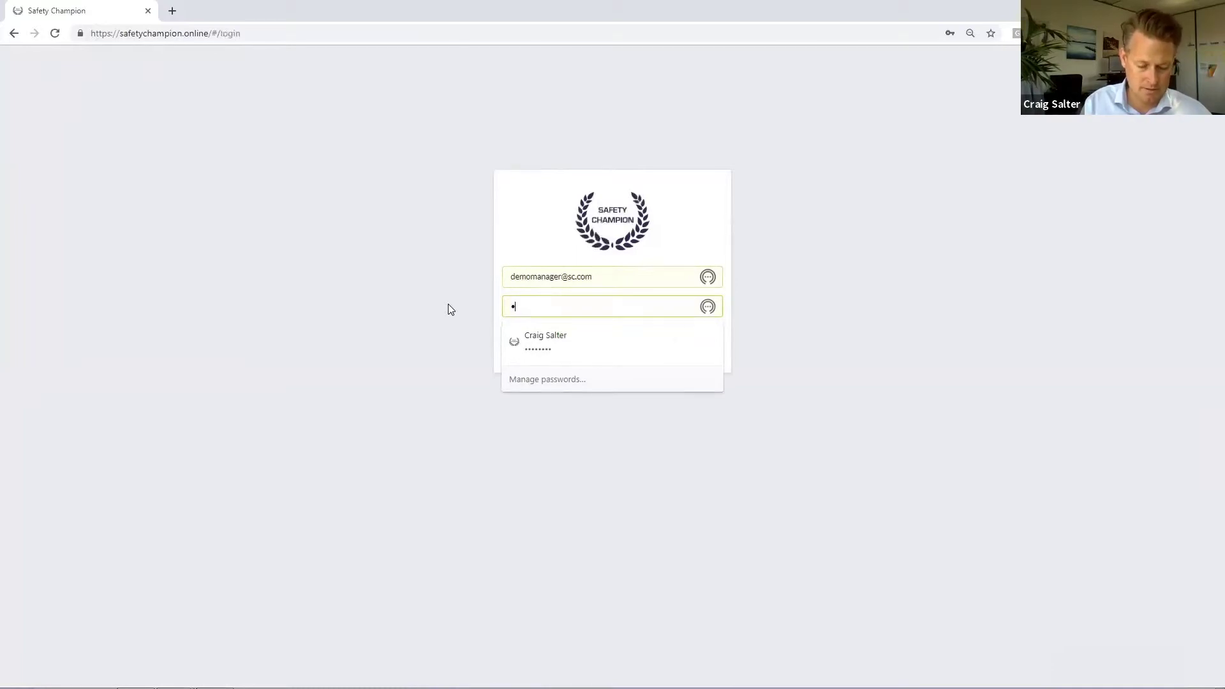
text(m)
key(BackSpace)
key(BackSpace)
key(BackSpace)
text(demomanager)
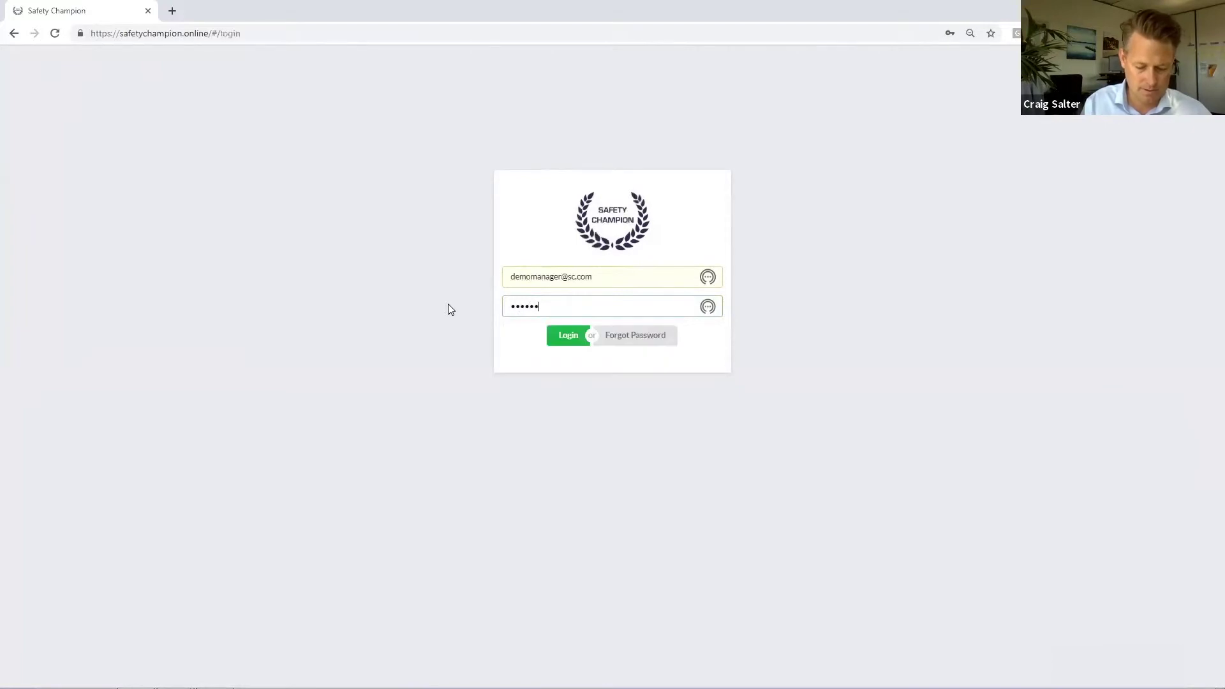
key(Return)
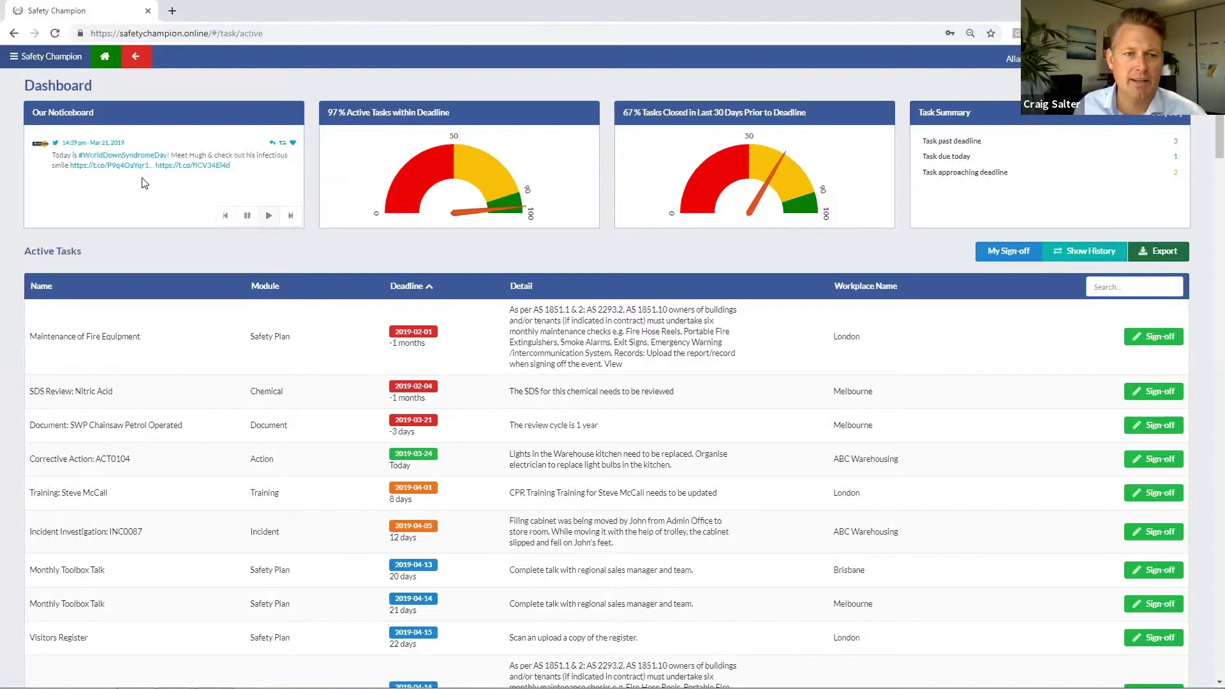
Step: Advance the Our Noticeboard feed through the next two tweets
click(225, 217)
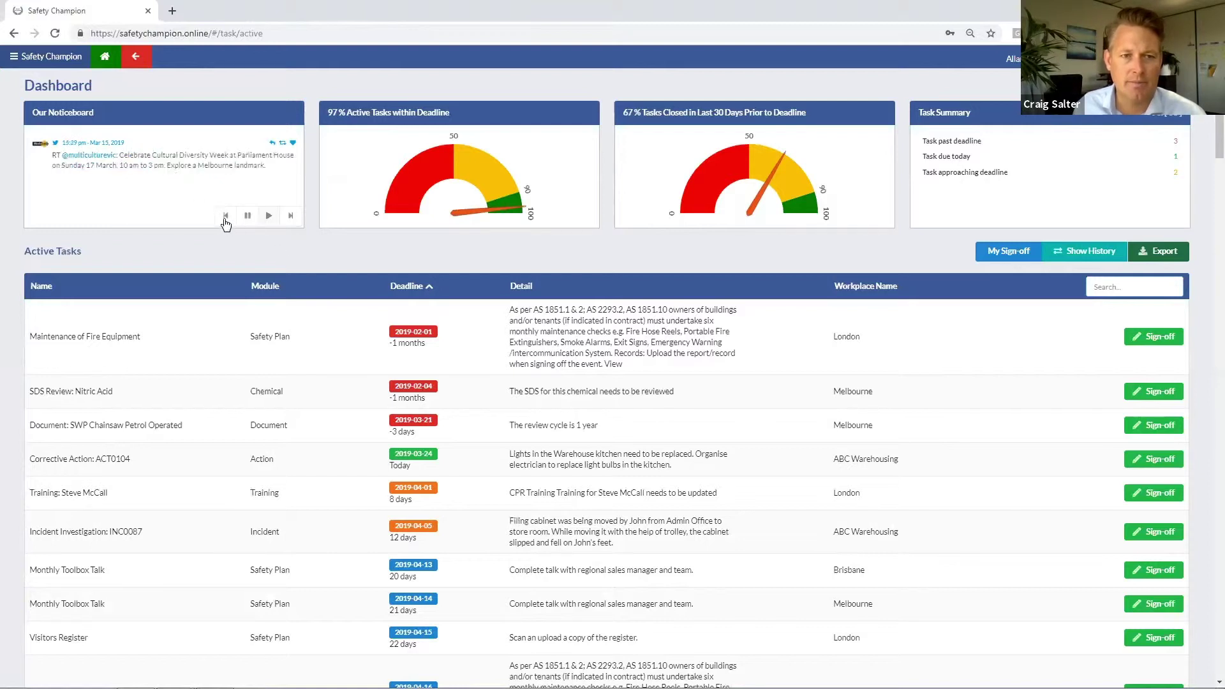
click(294, 220)
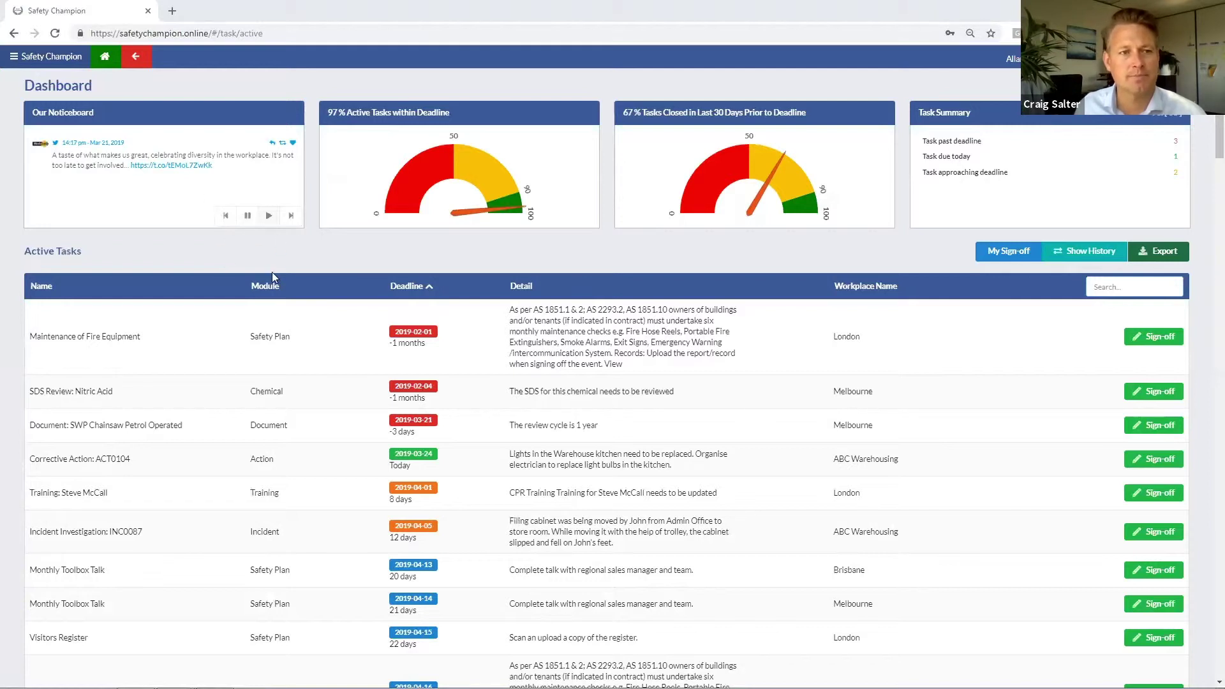
Step: Go to Administration and open the Brisbane workplace's Manage page
click(14, 58)
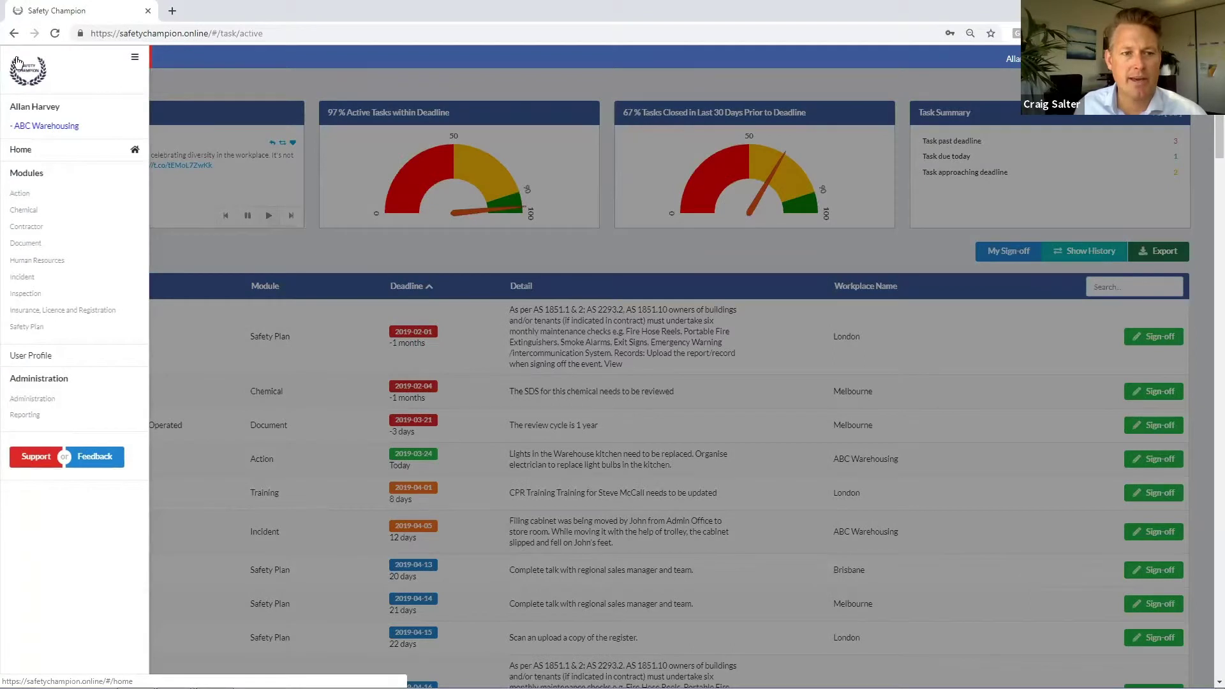
click(32, 401)
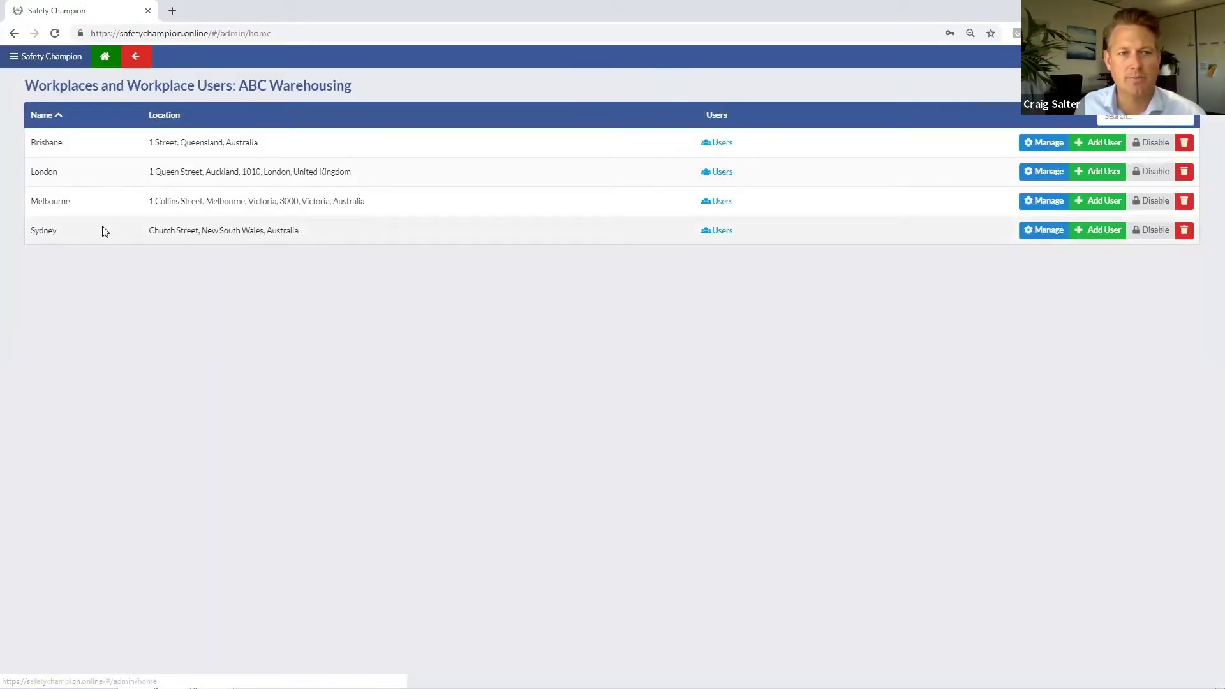
click(1041, 147)
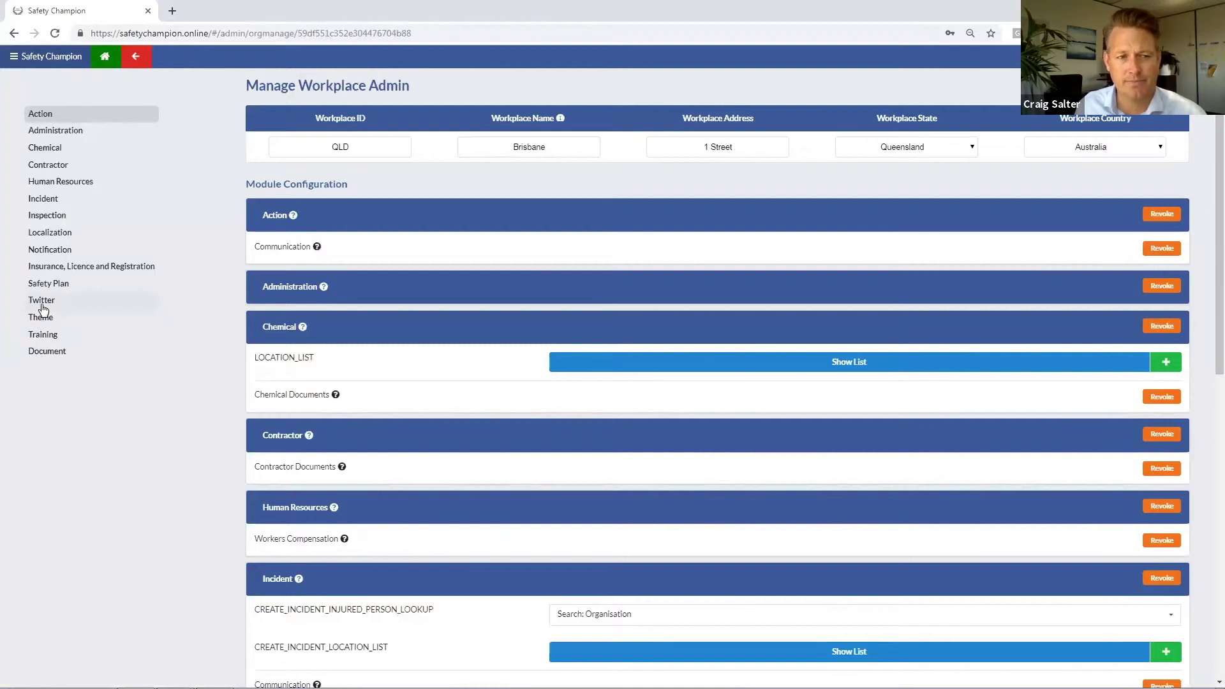
Step: Paste 'ActionOHS' as a new Brisbane Twitter handle and save the workplace configuration
click(42, 308)
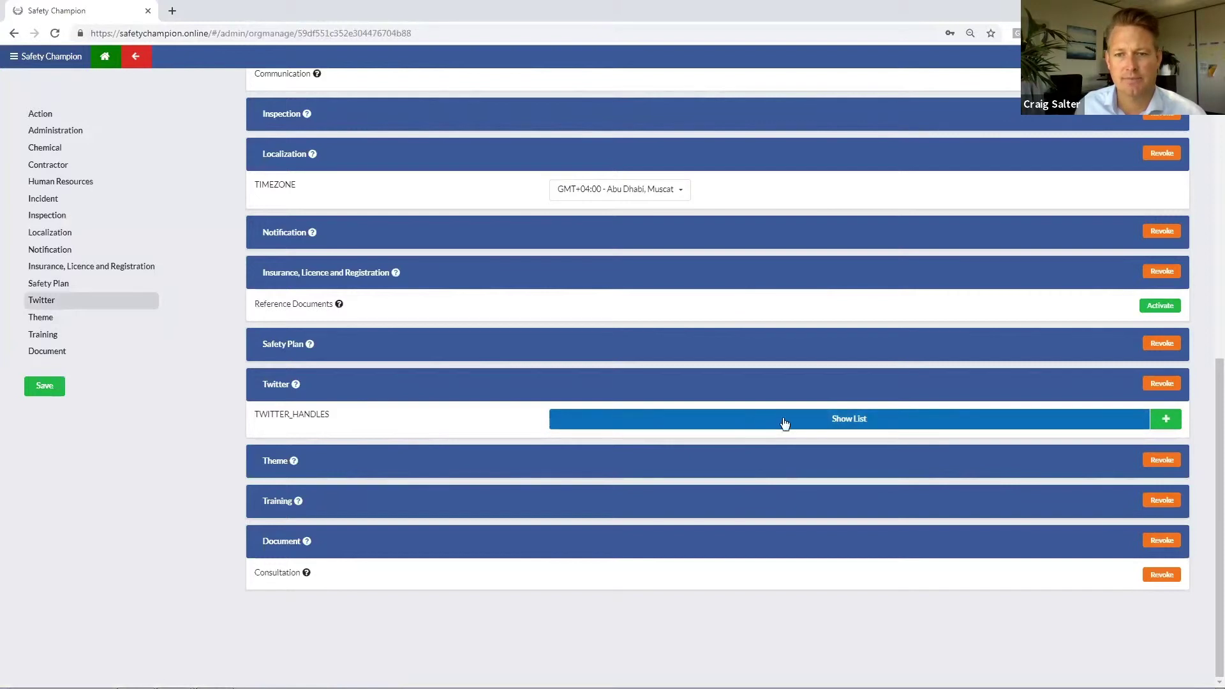
click(1165, 419)
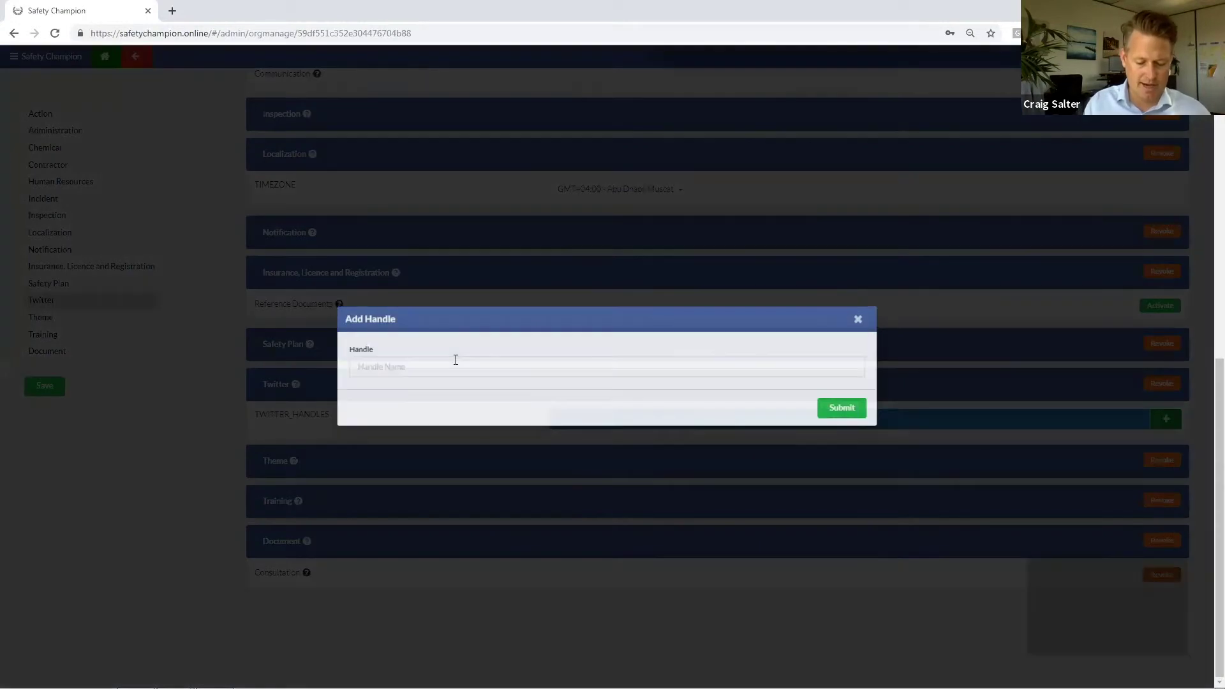
text(ActionOHS)
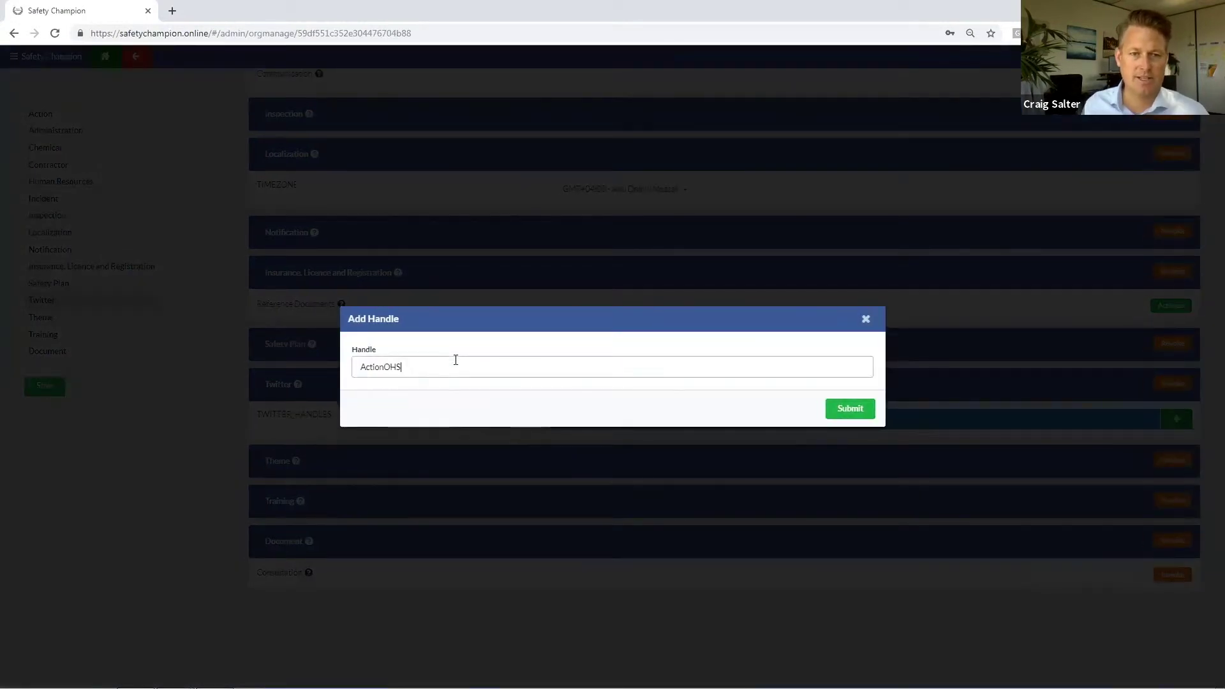
click(849, 412)
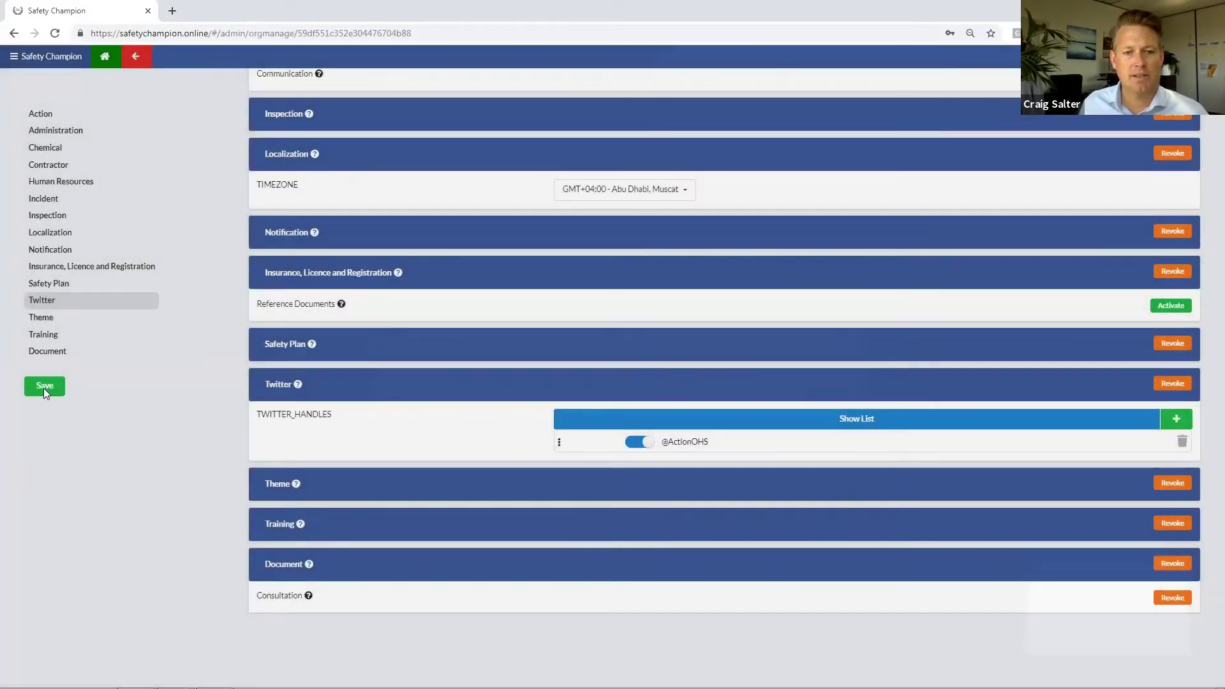
click(43, 388)
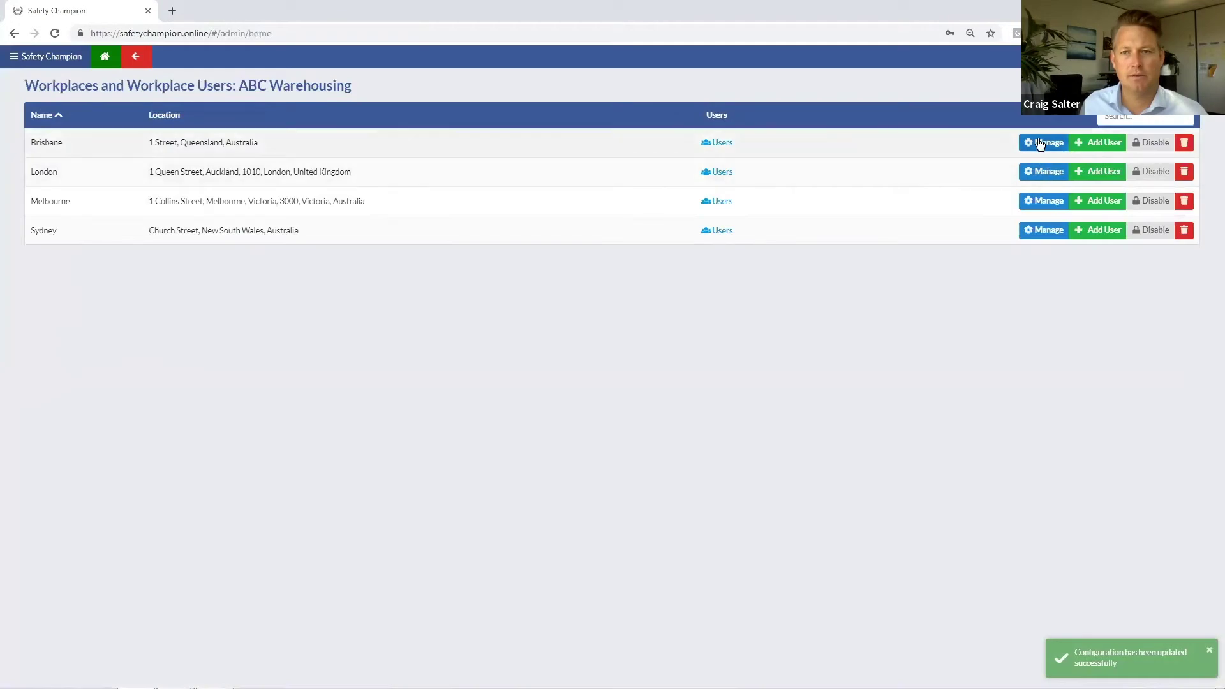
click(1046, 142)
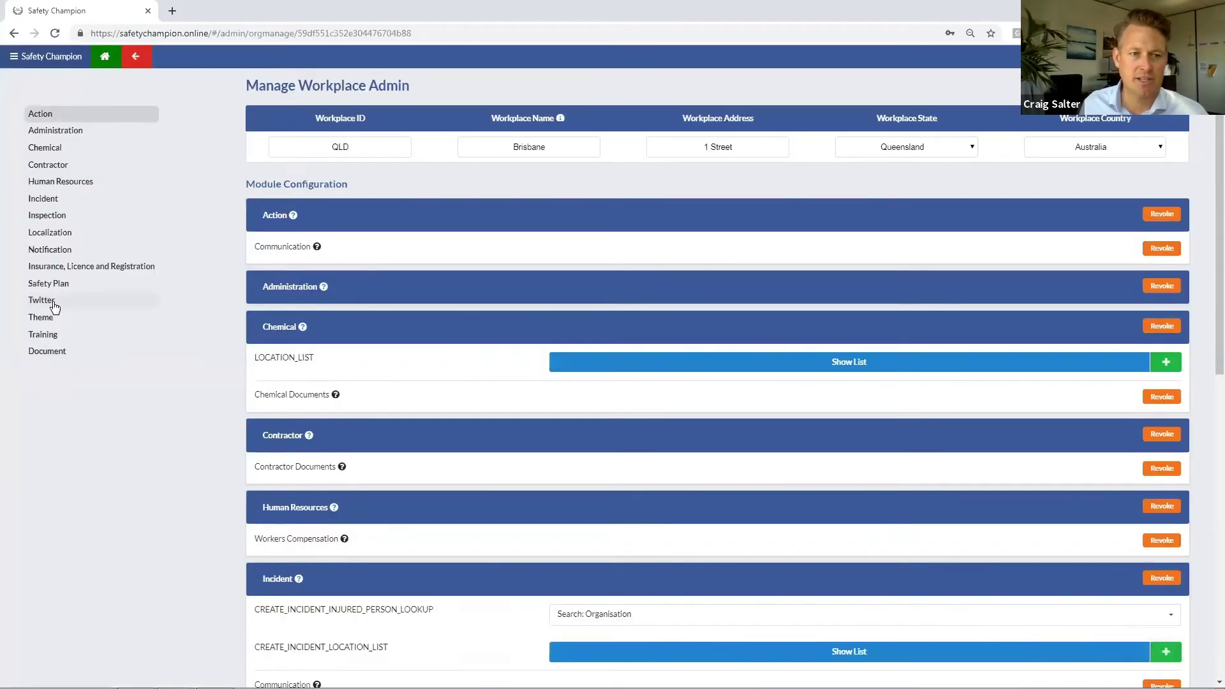
click(54, 307)
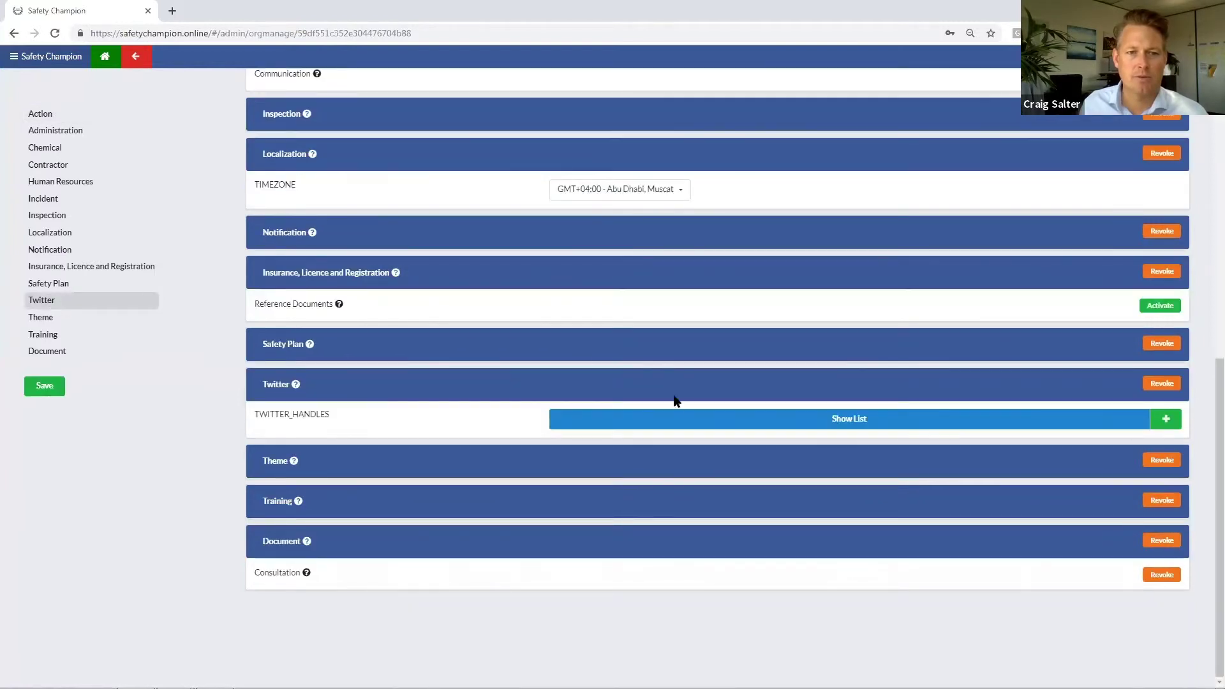
click(663, 424)
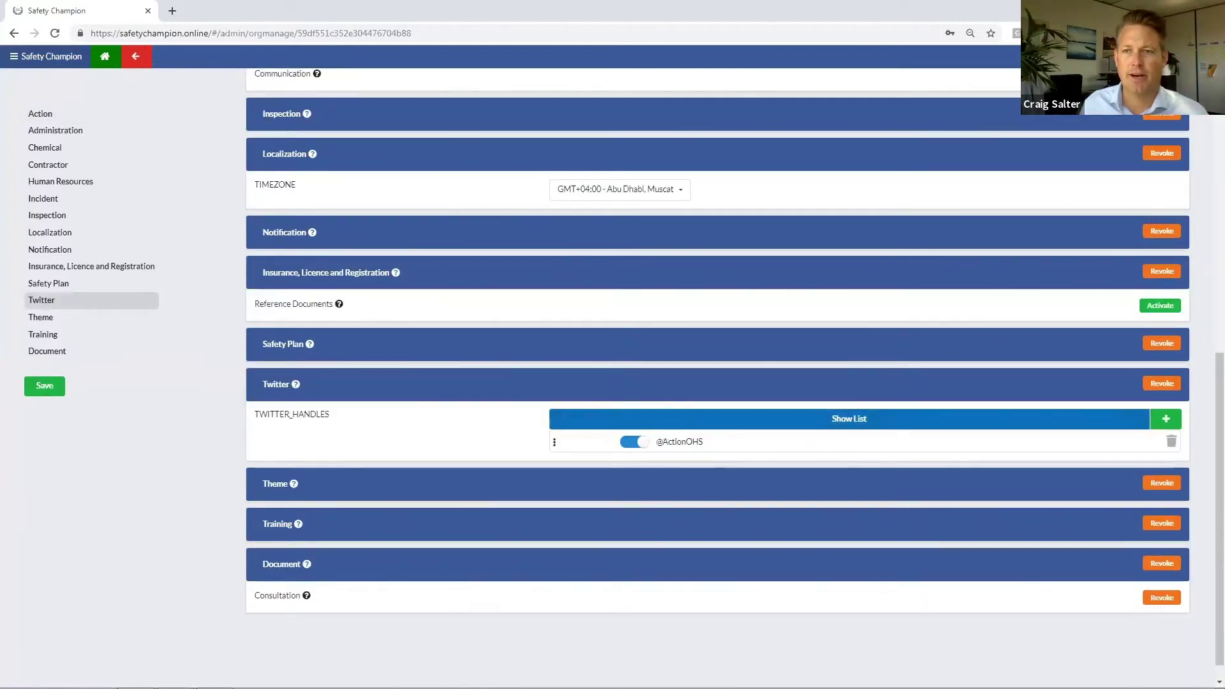
click(136, 56)
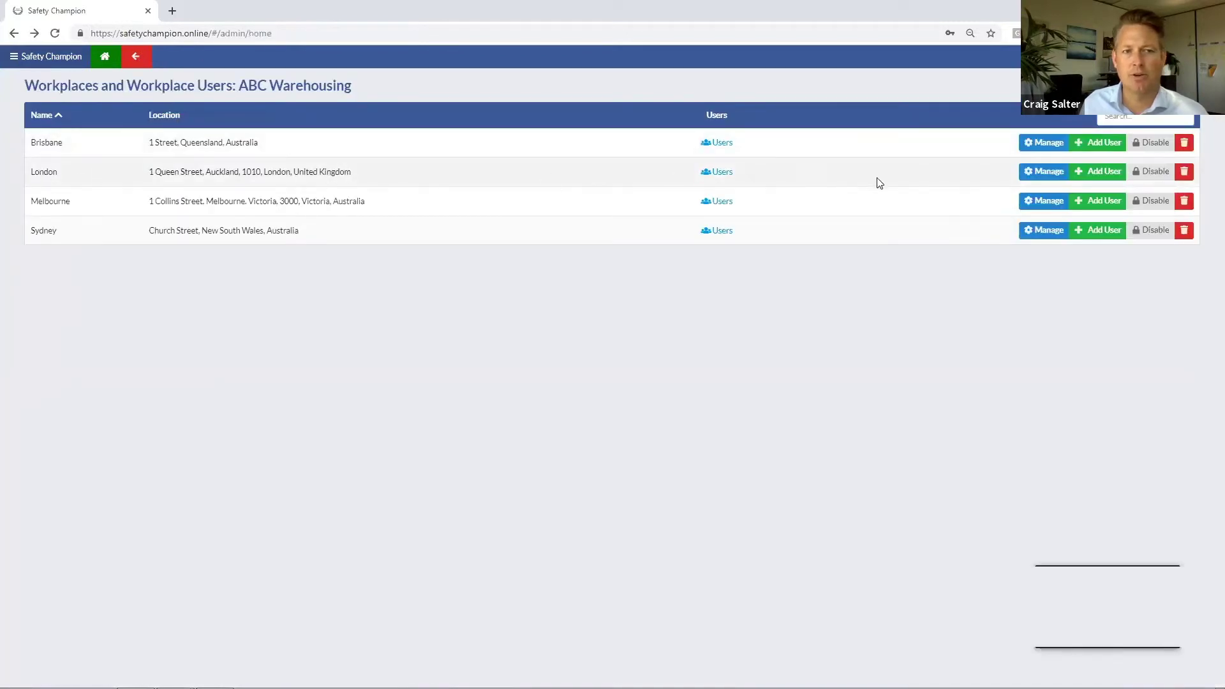
Step: Check the London workplace's Twitter handles, then go back to the Dashboard
click(1044, 171)
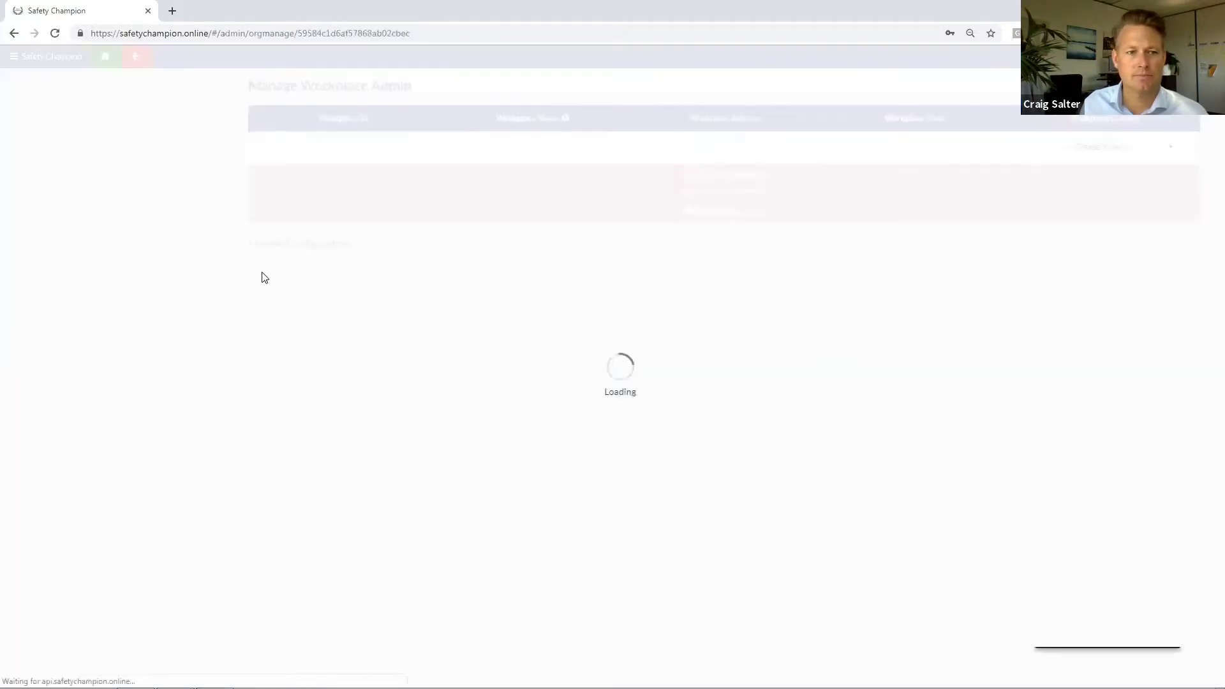
click(37, 301)
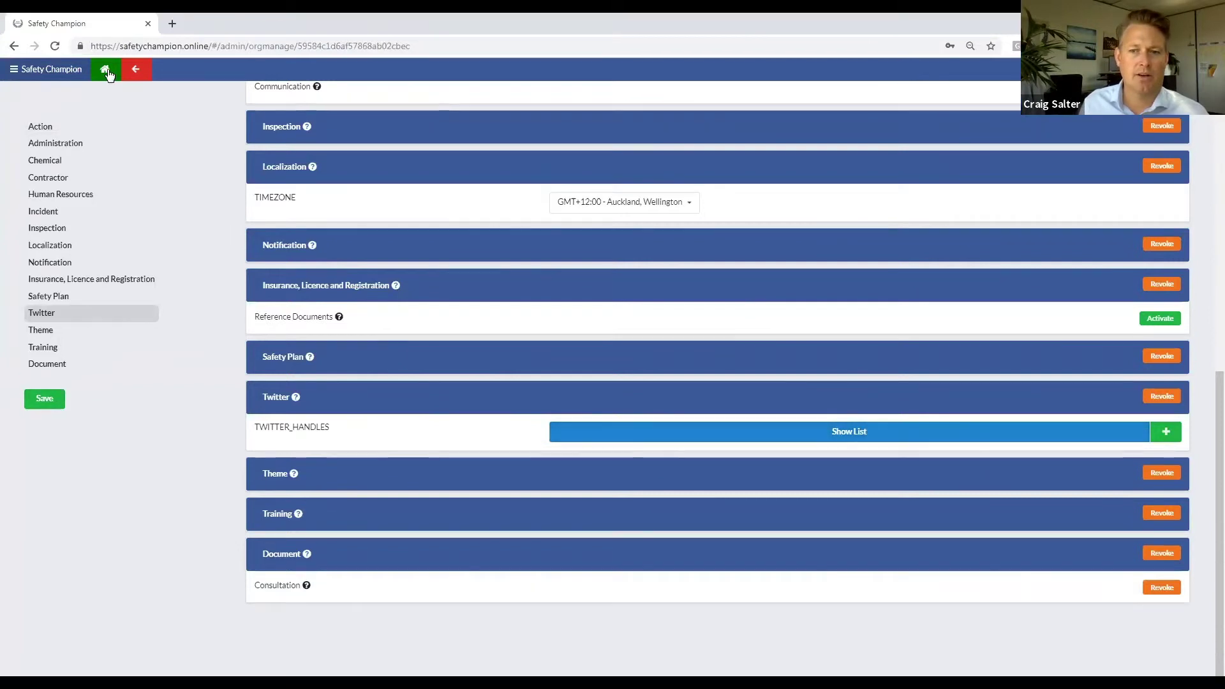
click(105, 56)
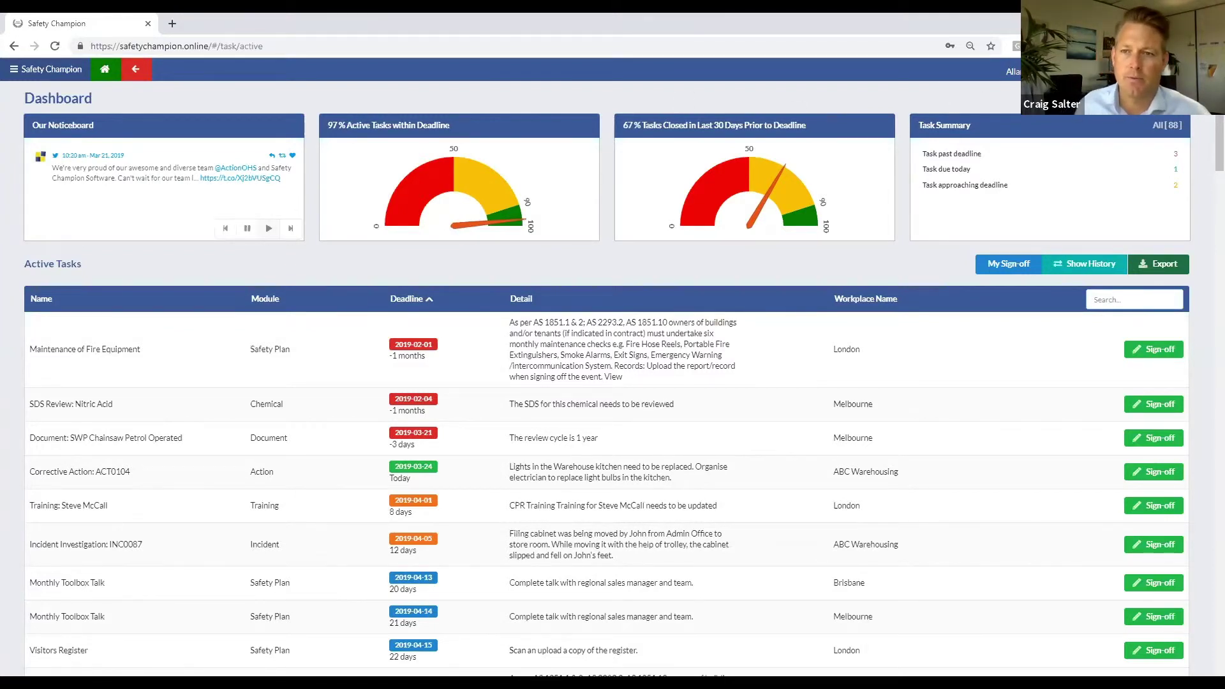
Step: Use the Login As panel to switch into the London workplace
click(1206, 69)
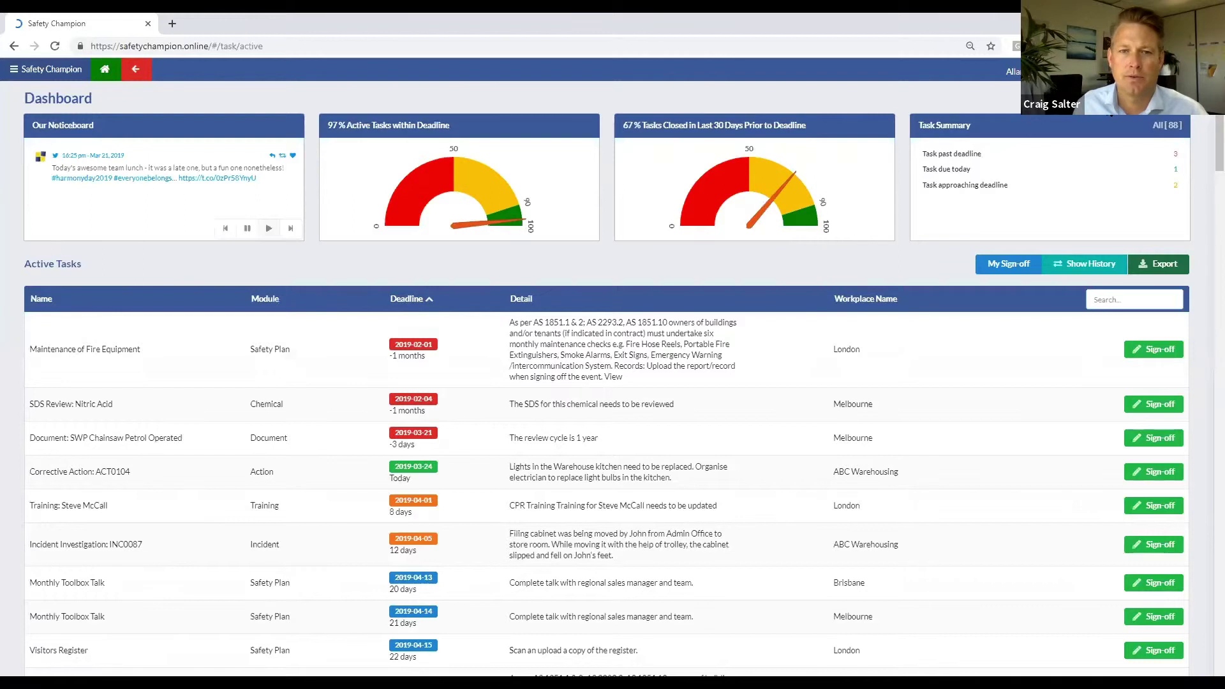
click(1034, 70)
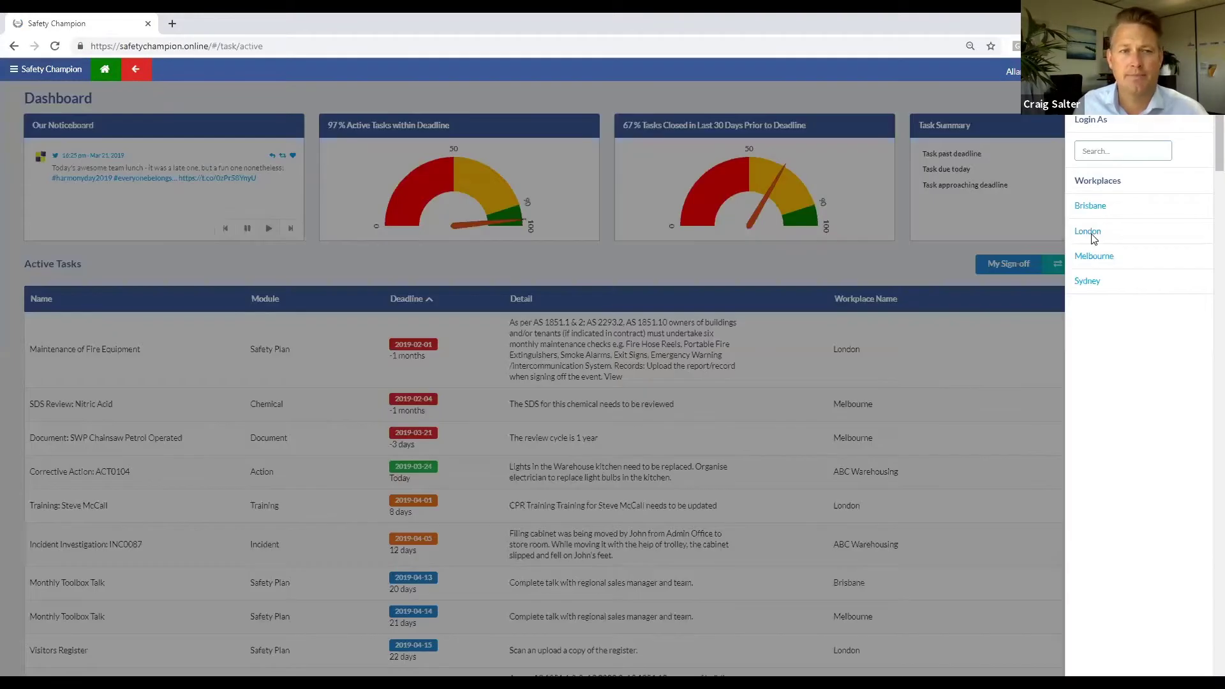
click(1087, 232)
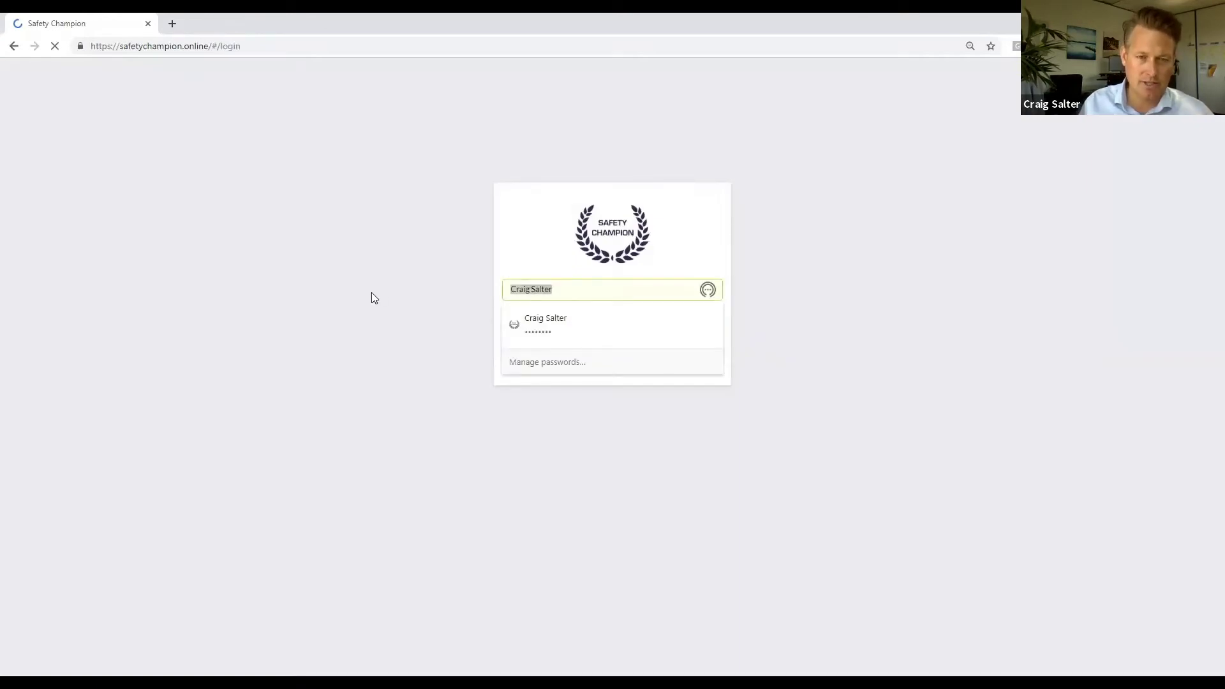
Step: Log in with the suggested demo account and its password, then open ABC Warehousing's organisation settings
text(de)
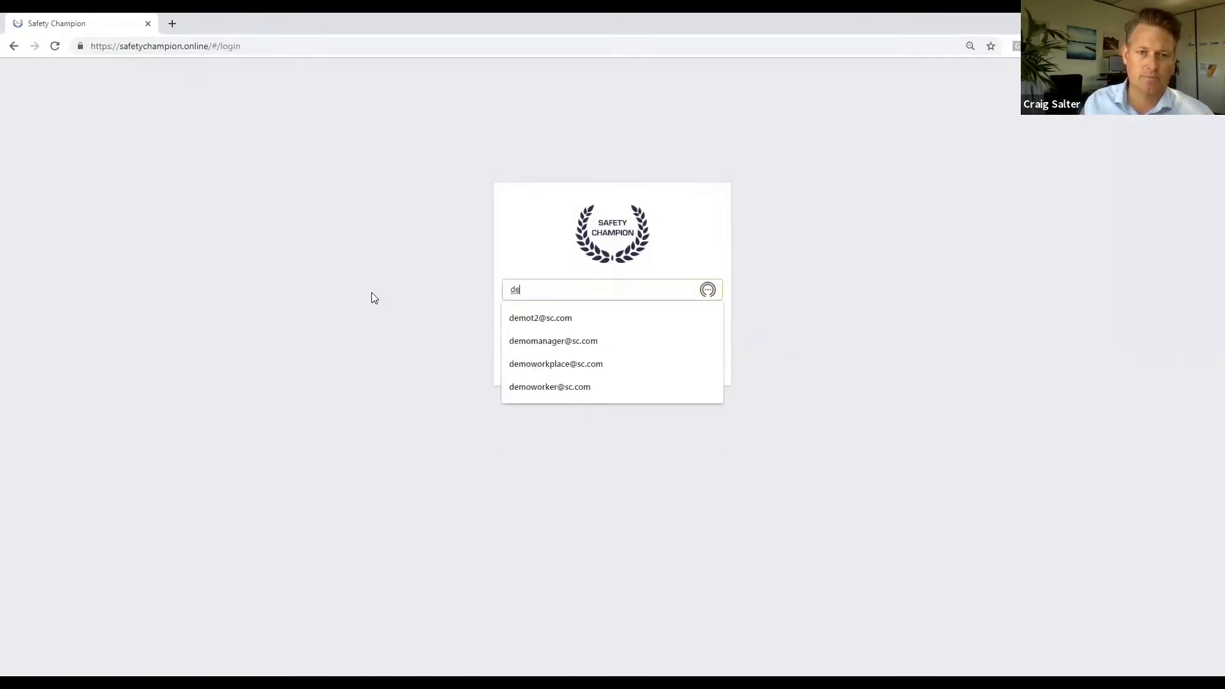
key(Down)
key(Return)
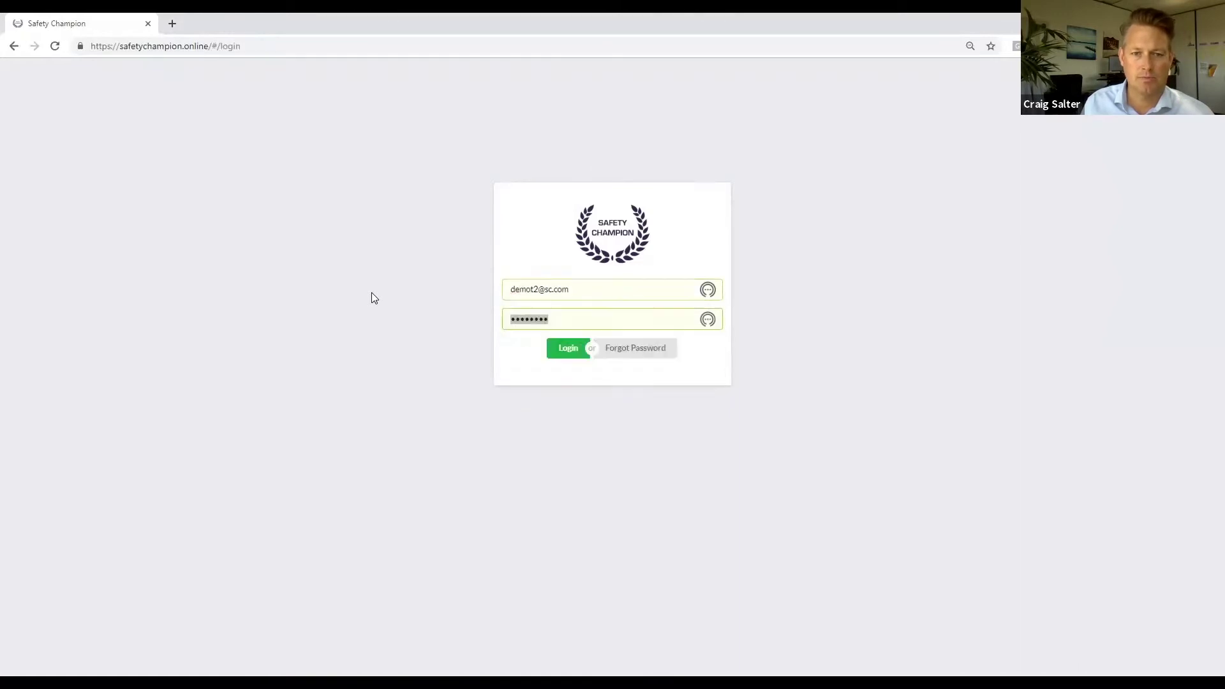
text(••••••)
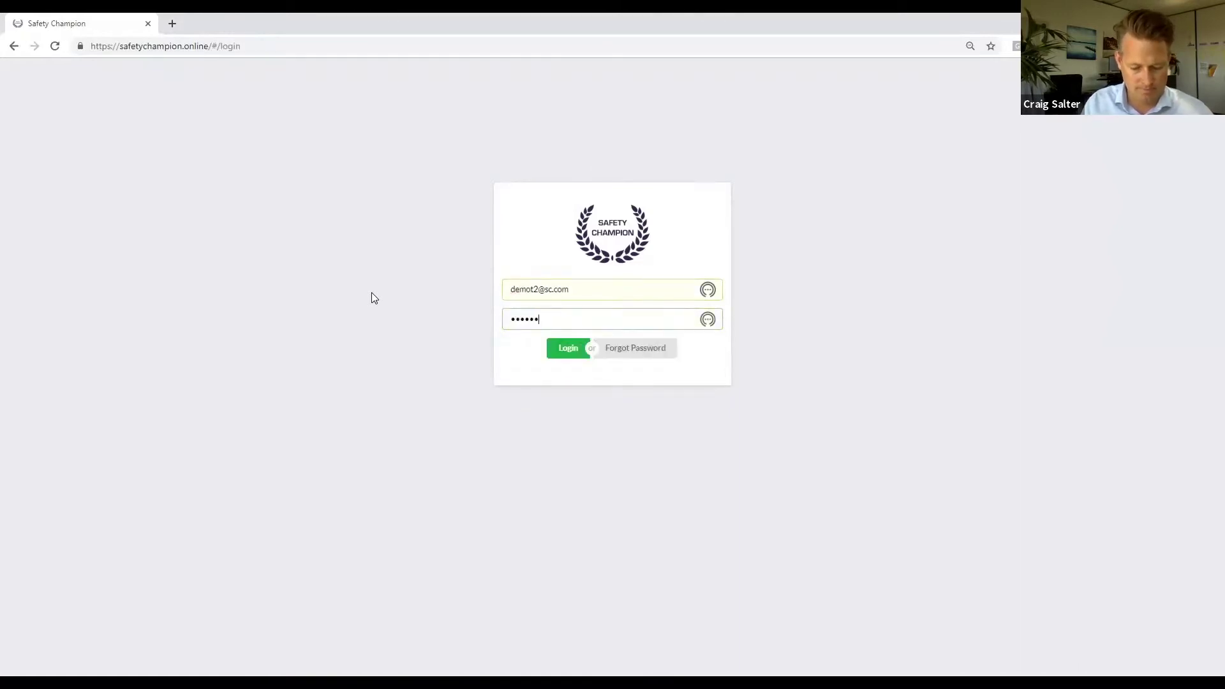
text(•••••)
key(Return)
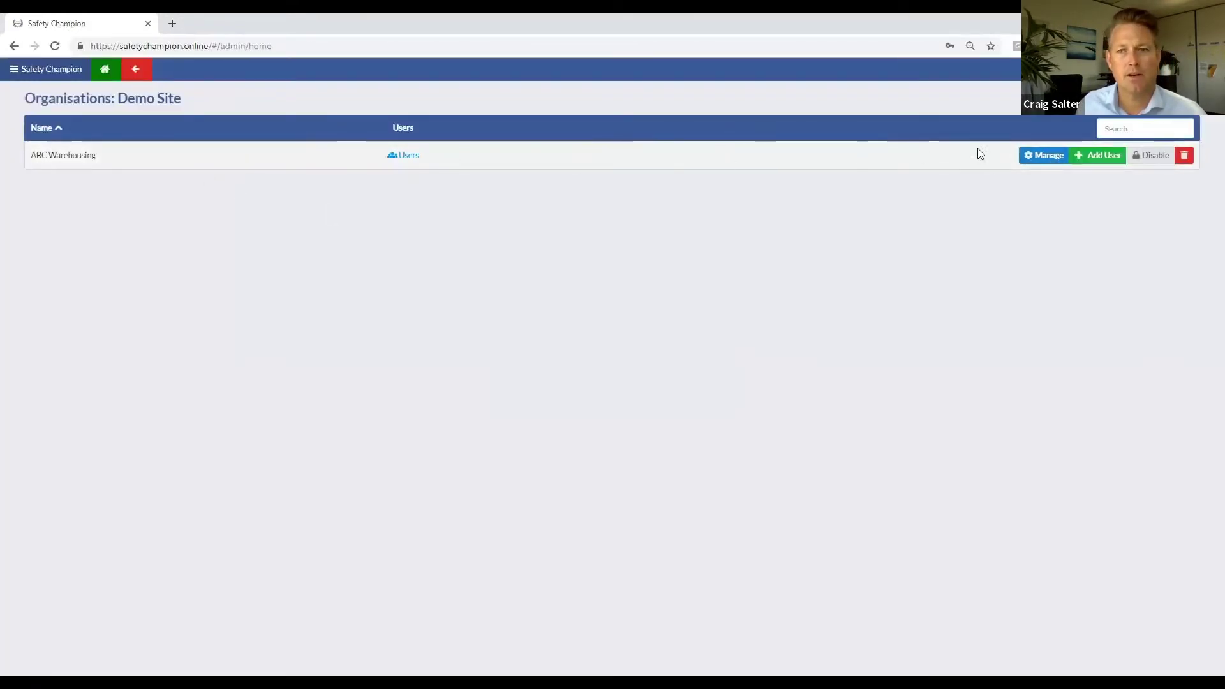
click(1030, 155)
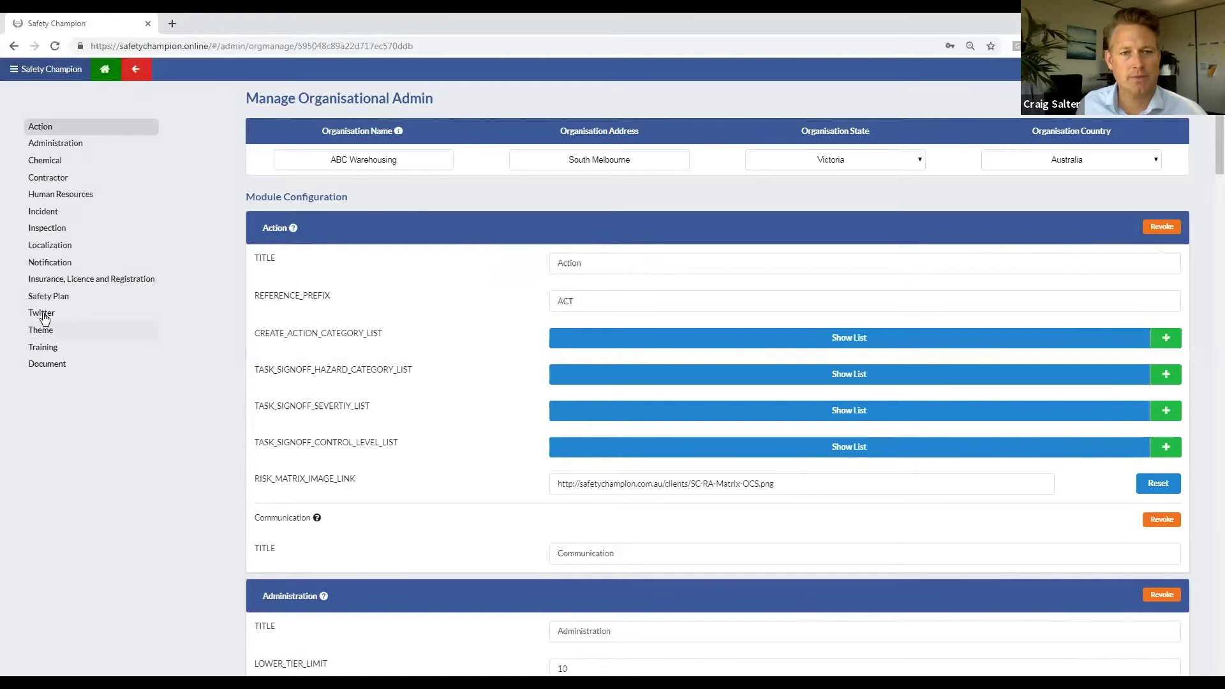
Step: Add the 'safe_work_aus' Twitter handle to ABC Warehousing and save the organisation configuration
click(42, 313)
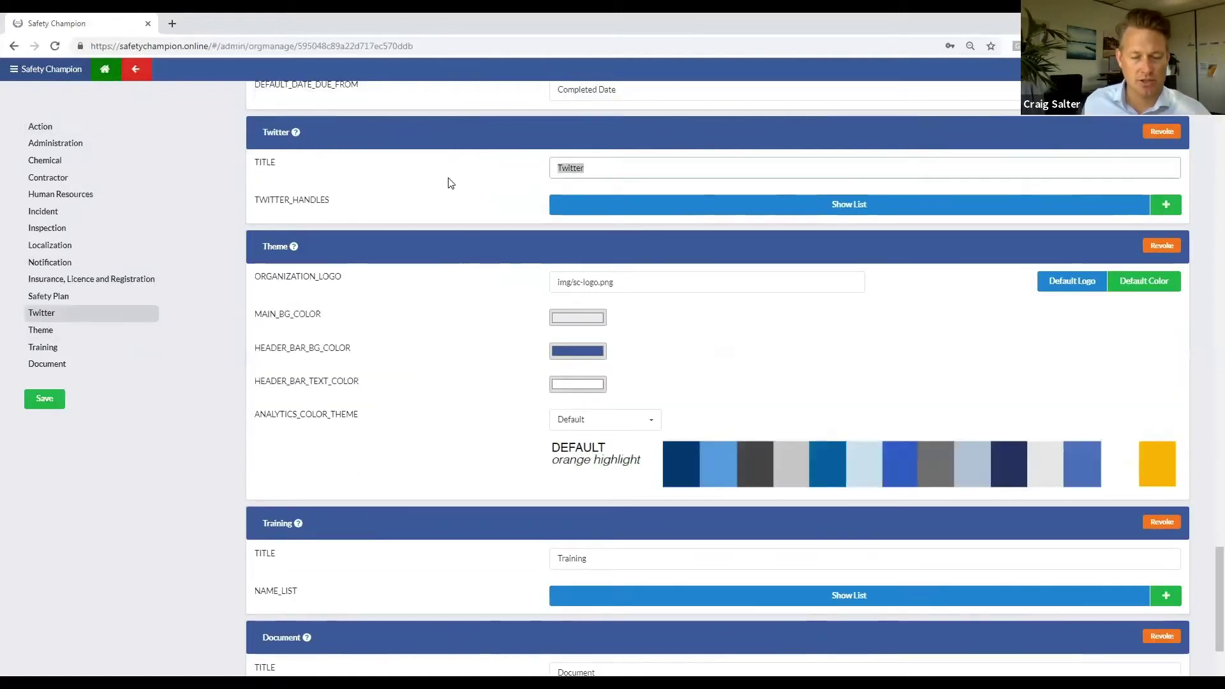
text(Social)
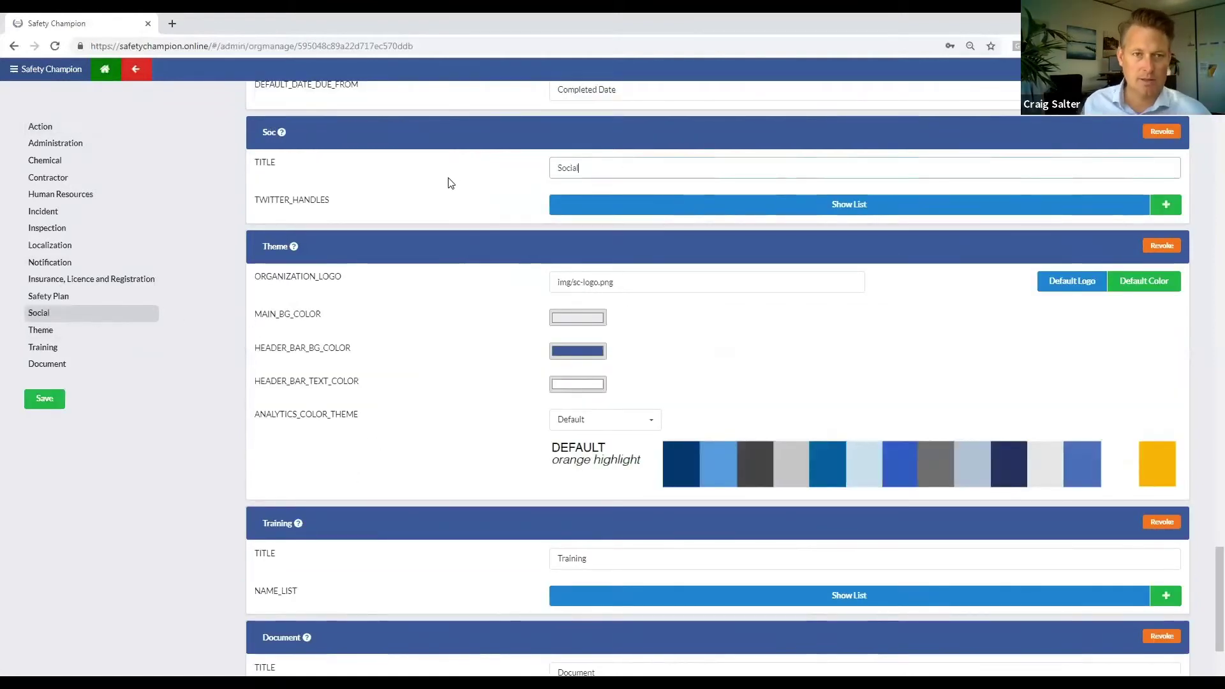
click(1165, 204)
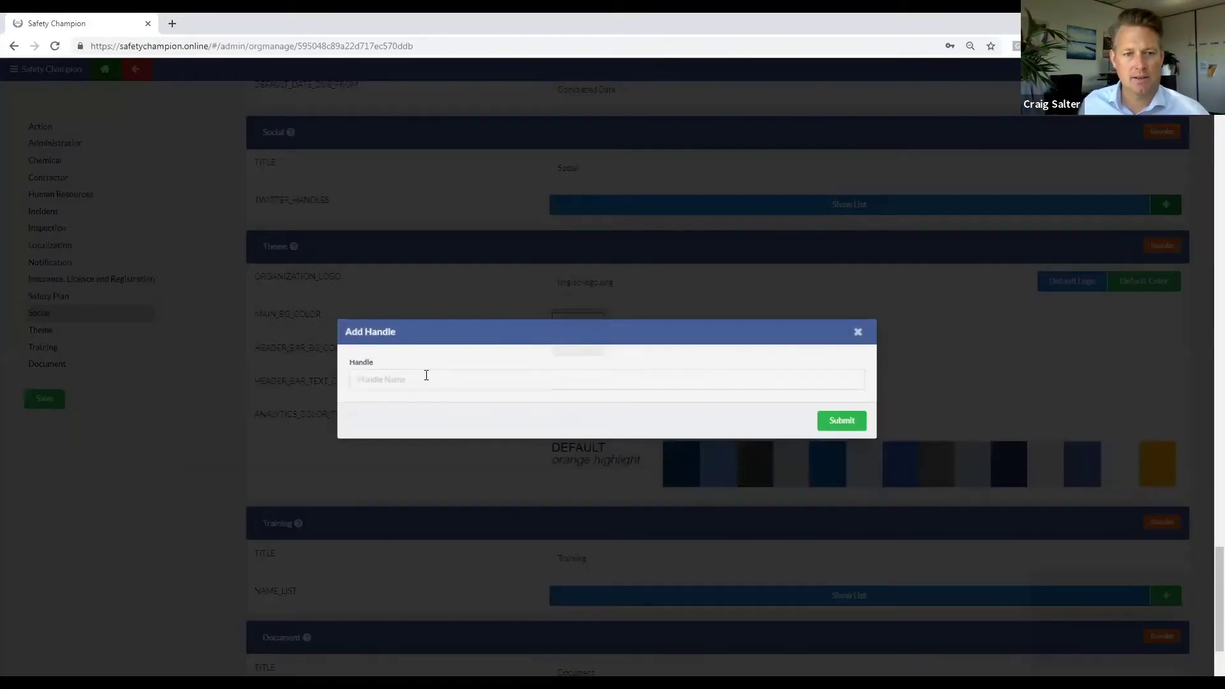
click(426, 379)
text(safe_work_aus)
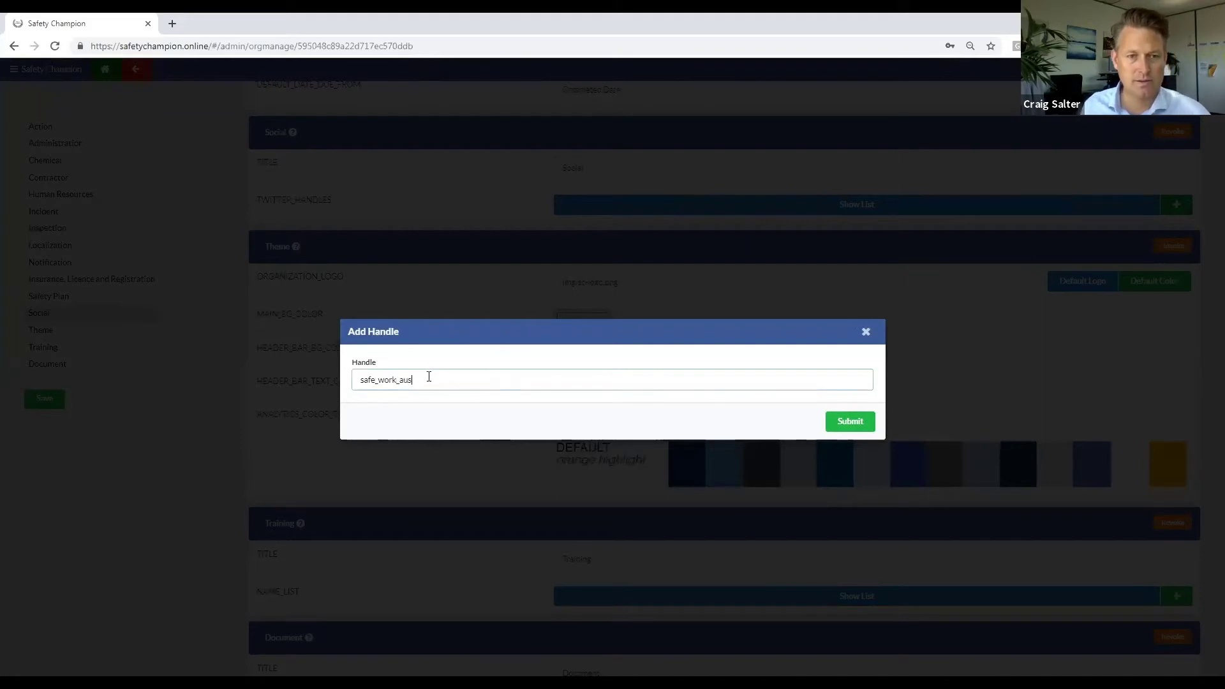
click(848, 420)
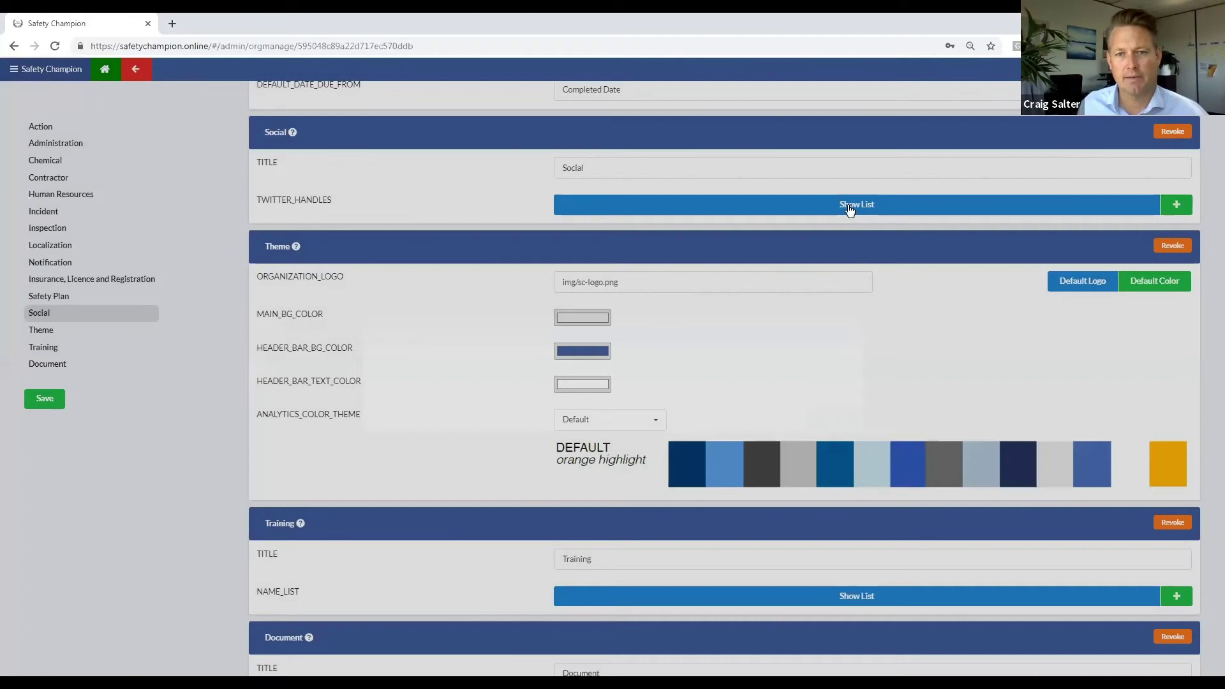
click(848, 205)
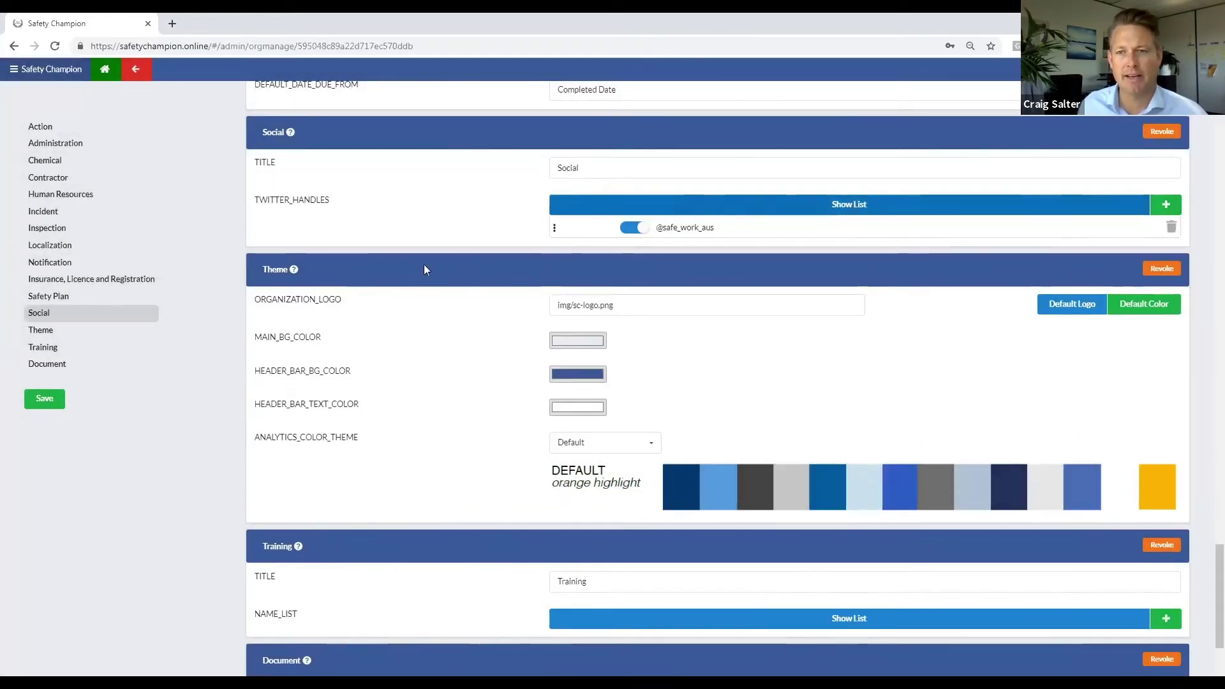
click(49, 399)
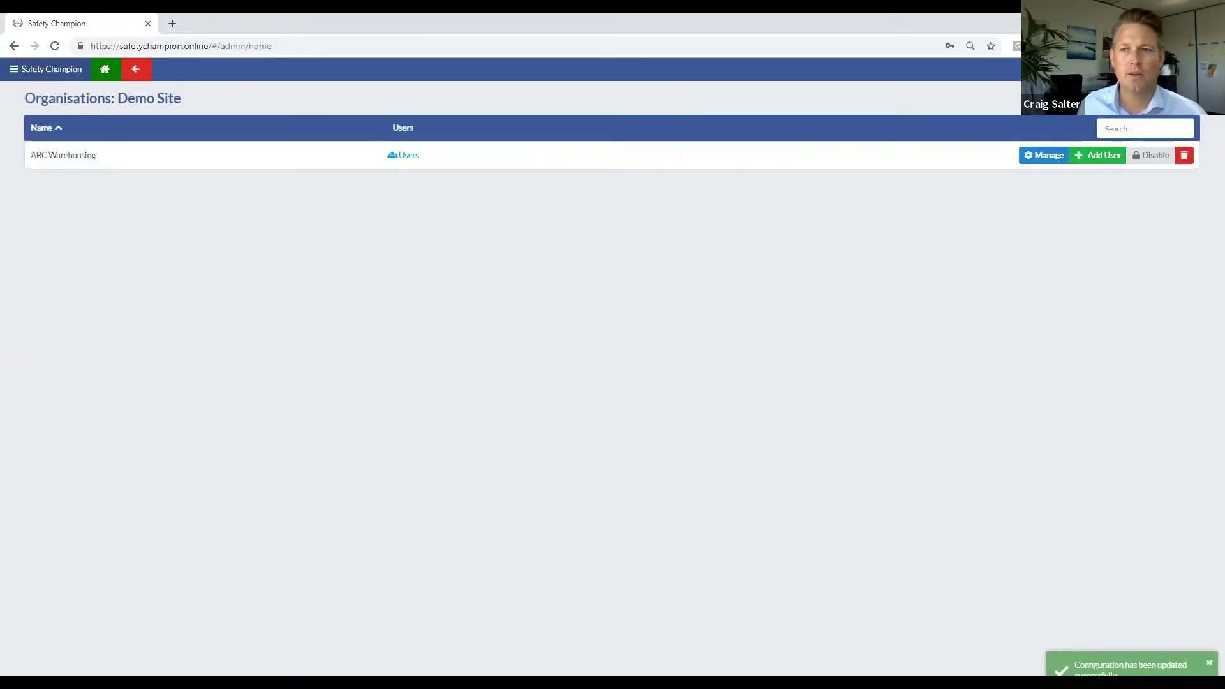
Step: Log in as the demo manager with the saved e-mail address and its password
click(574, 288)
text(demo)
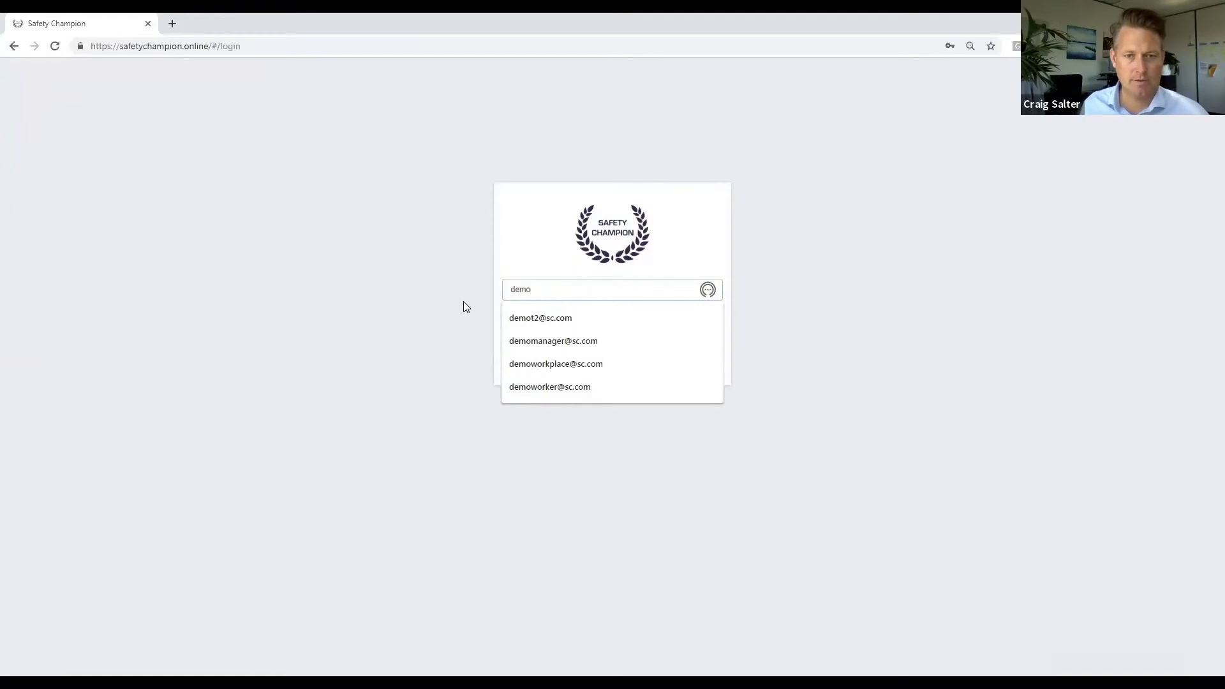
click(546, 340)
key(Tab)
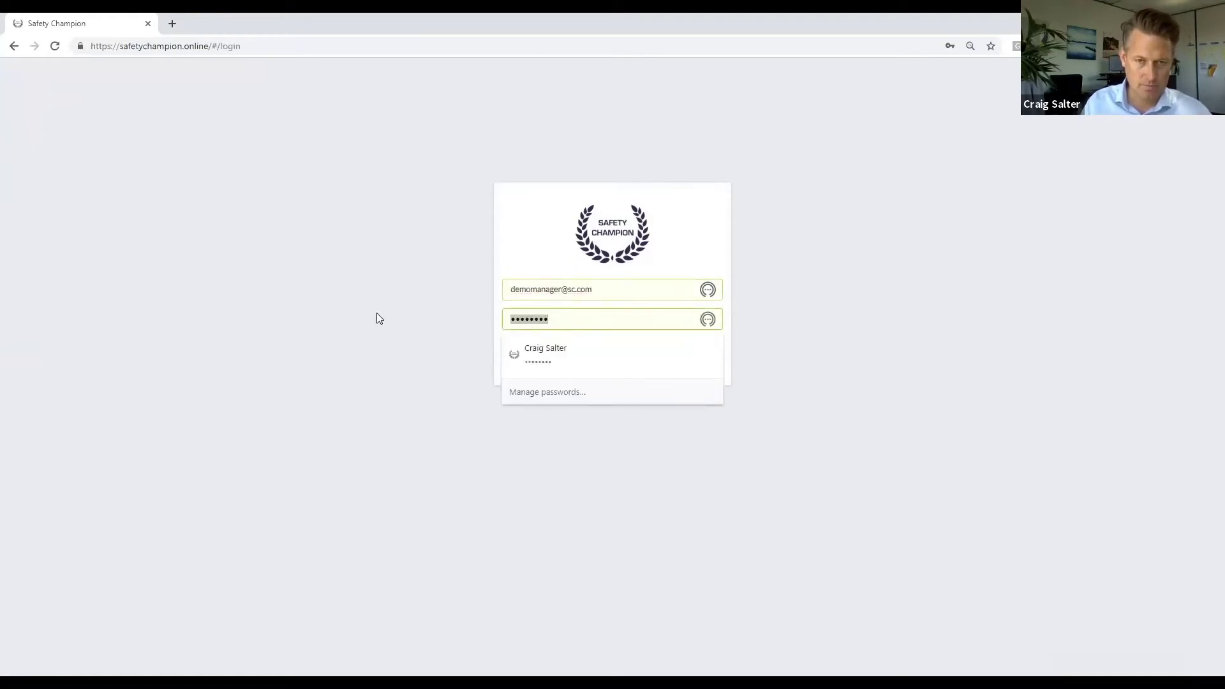
text(••••••••)
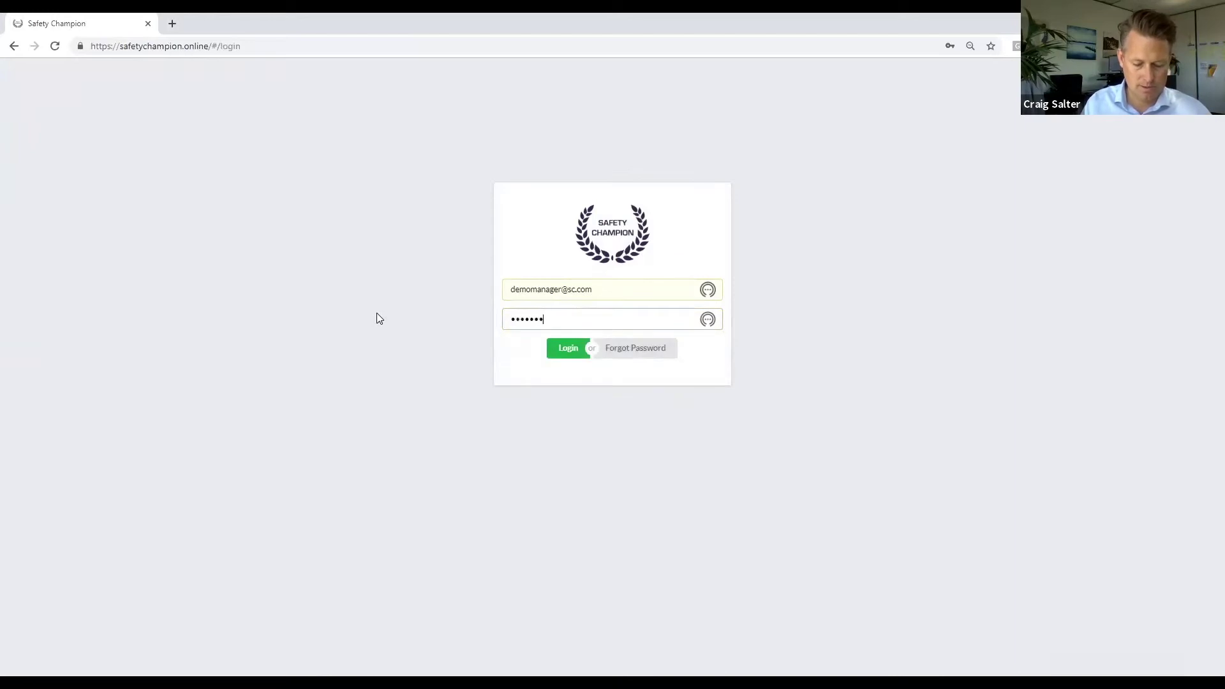
text(•••)
key(Return)
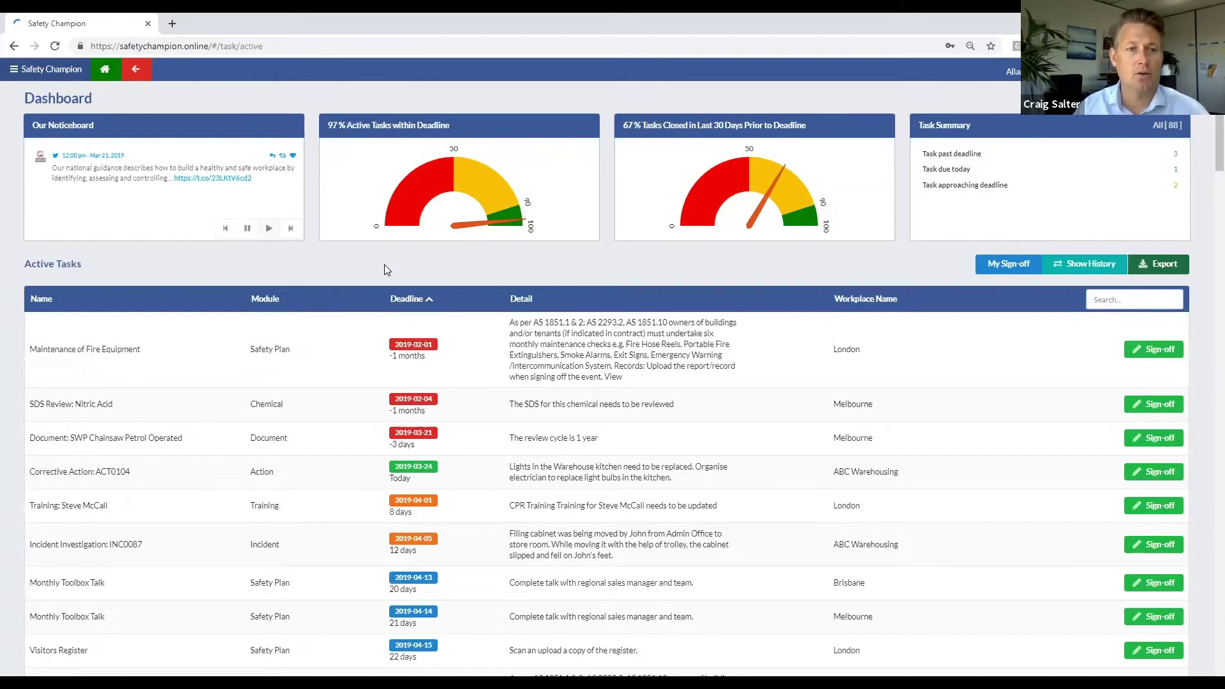
Step: Show the previous noticeboard tweet, then view the dashboard as a single workplace
click(223, 231)
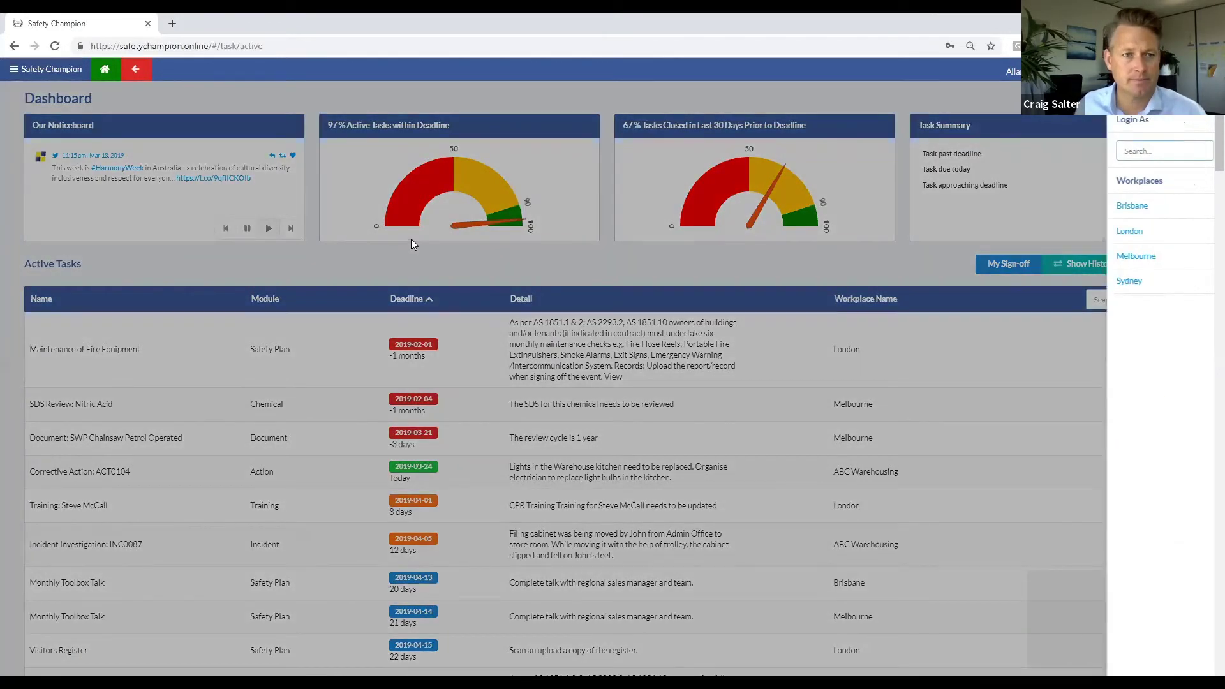
click(411, 240)
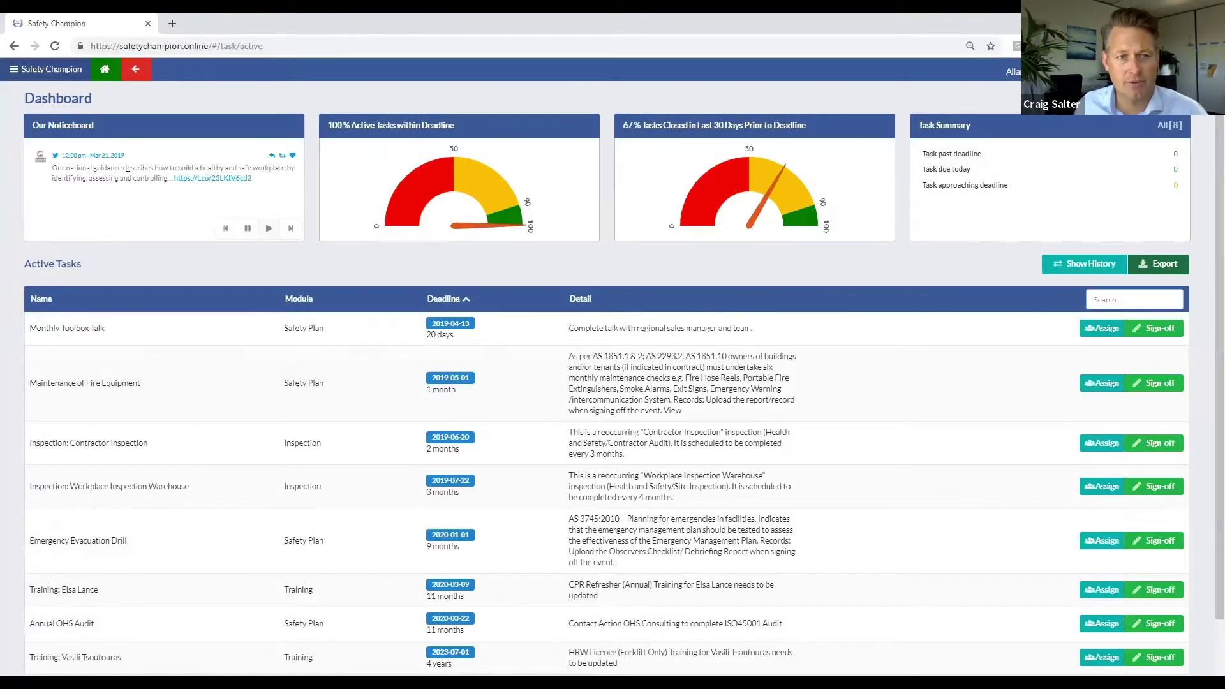
Step: Cycle back through four noticeboard tweets, then bring up the main navigation menu
click(227, 231)
click(226, 231)
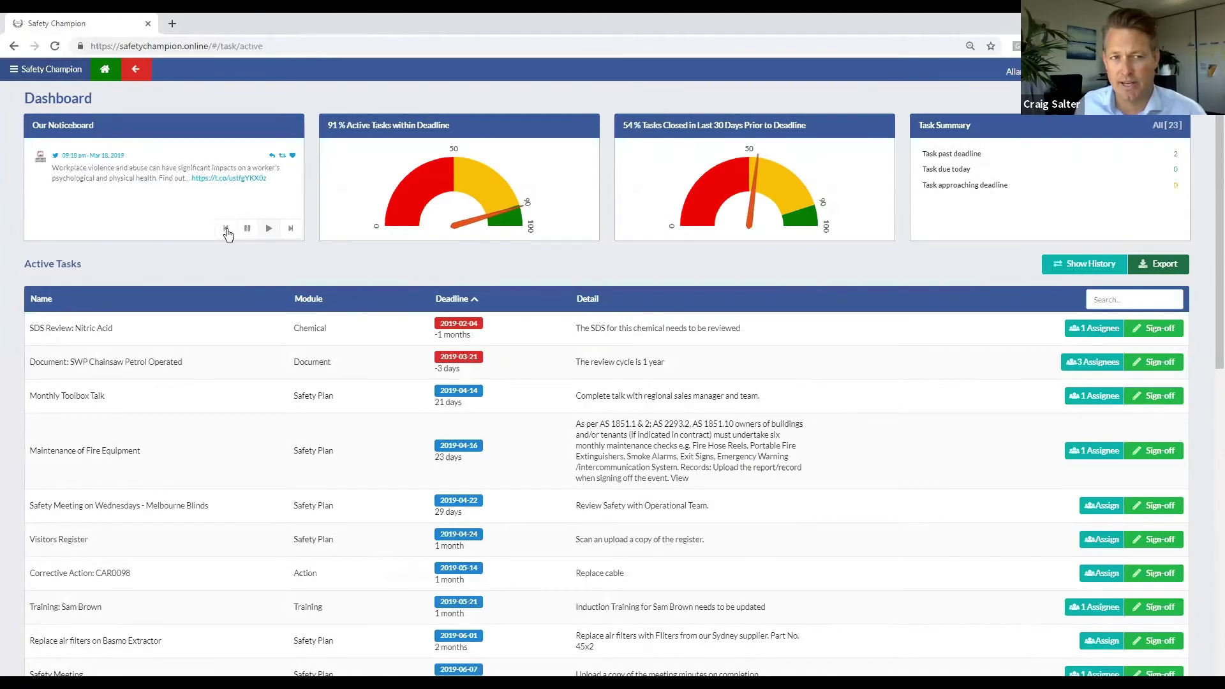
click(226, 230)
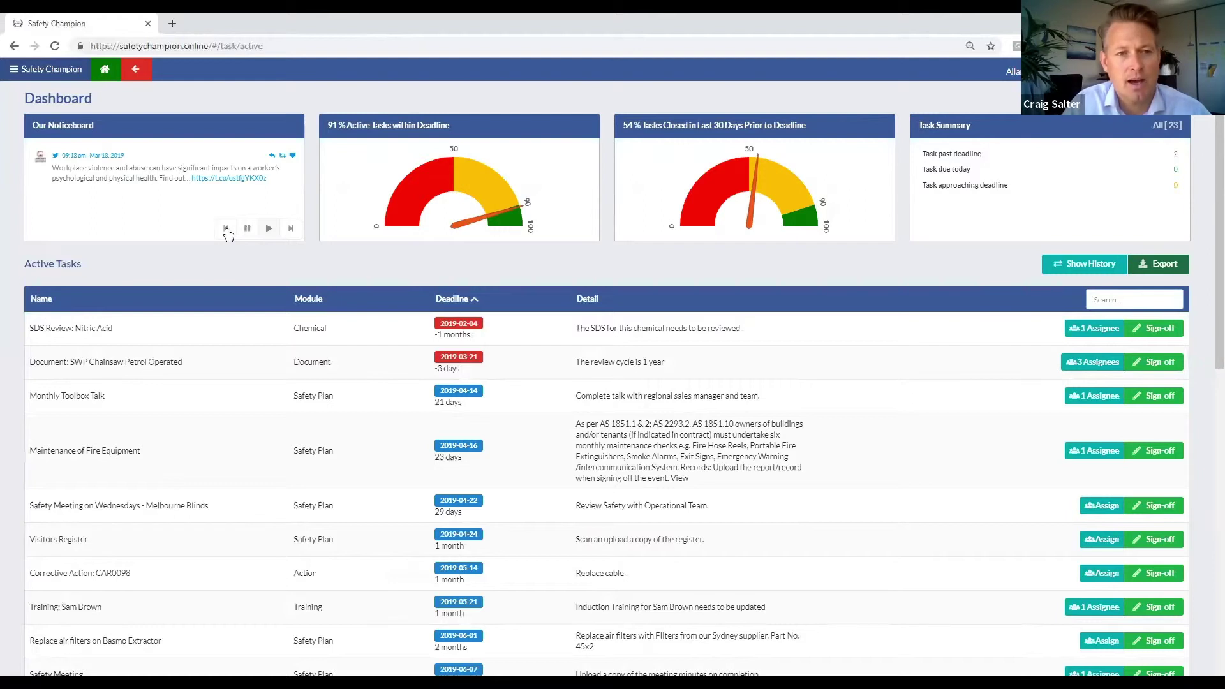
click(227, 231)
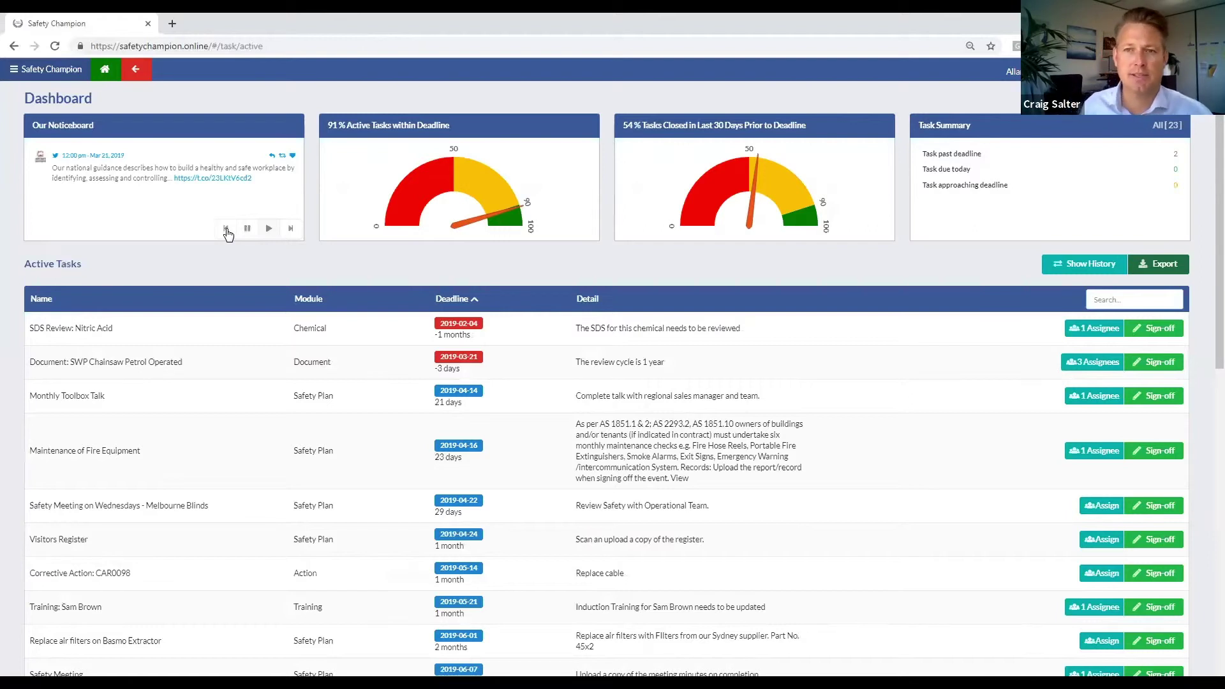
click(19, 70)
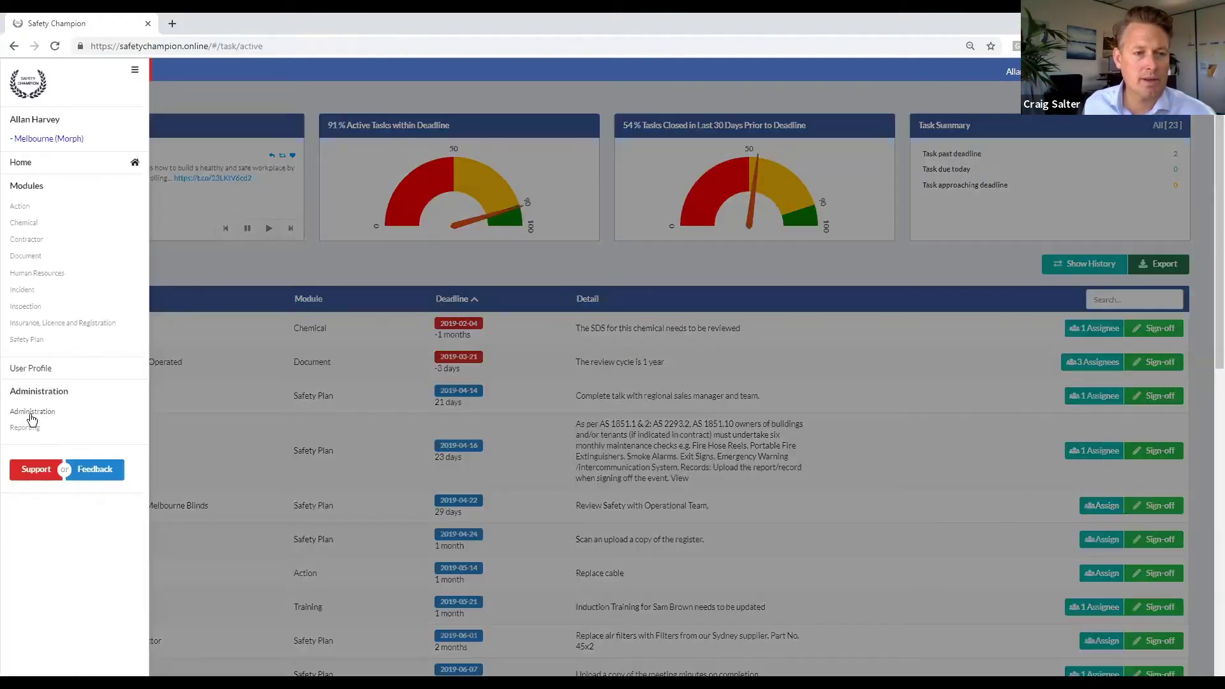
Step: List the Full Users group in Administration, then go to ABC Warehousing's Workplaces and Workplace Users page
click(22, 410)
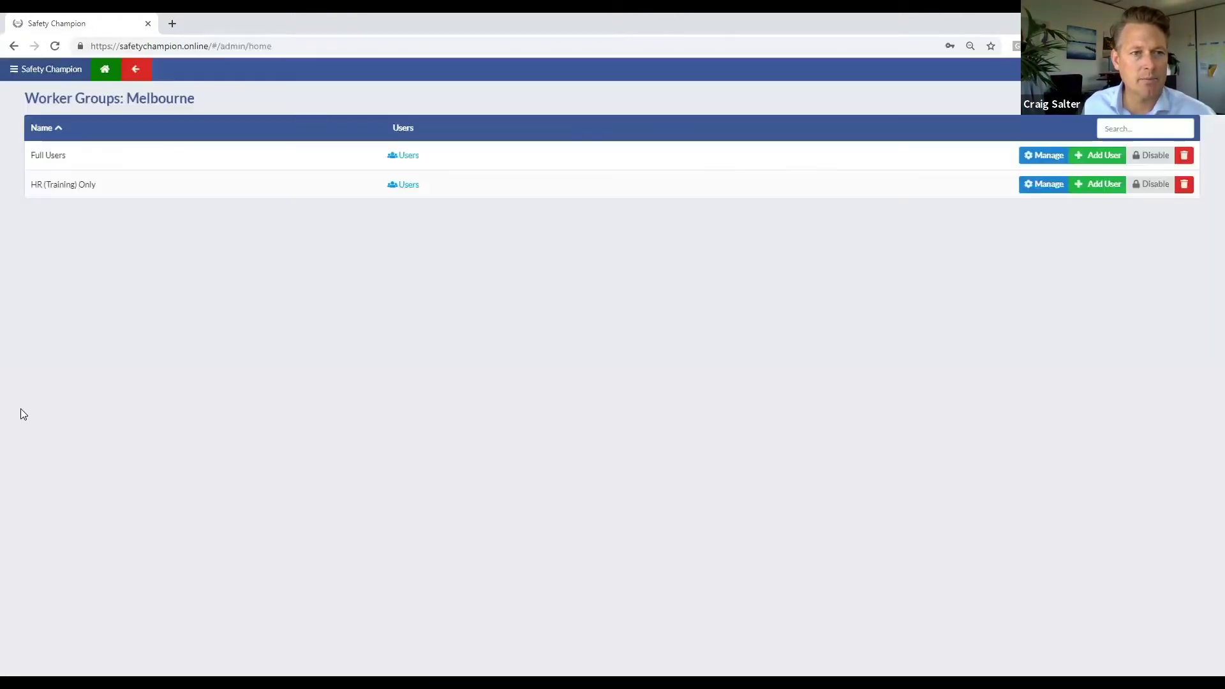
click(407, 157)
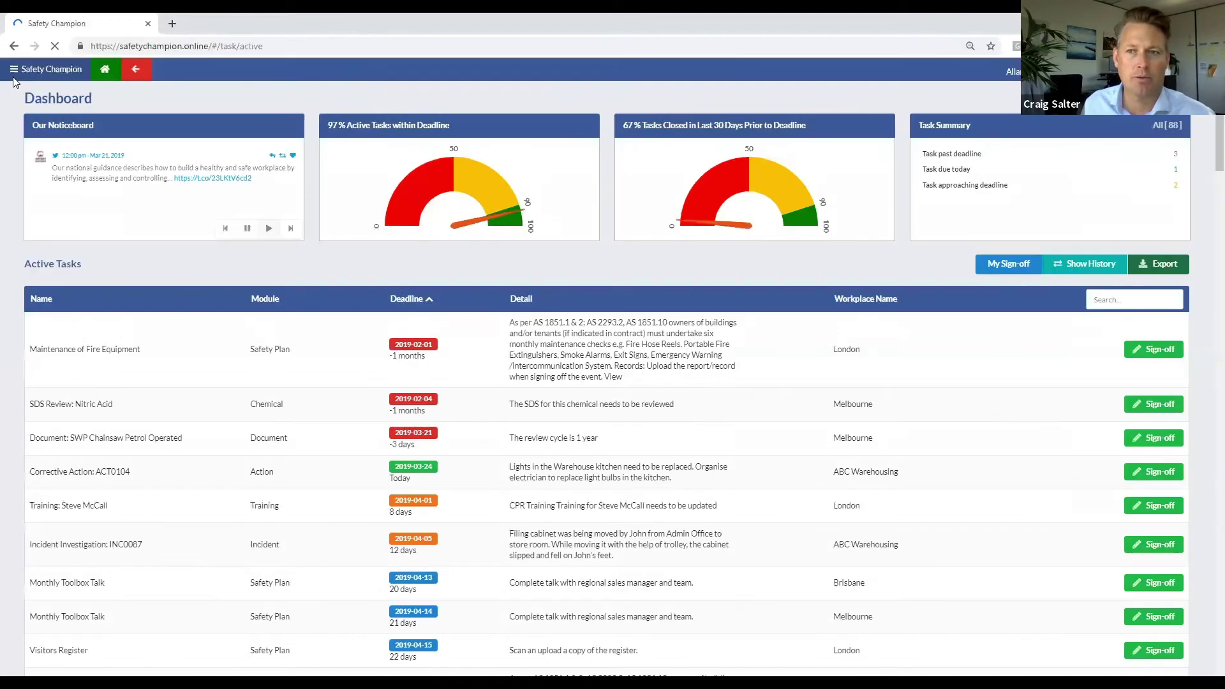
click(14, 72)
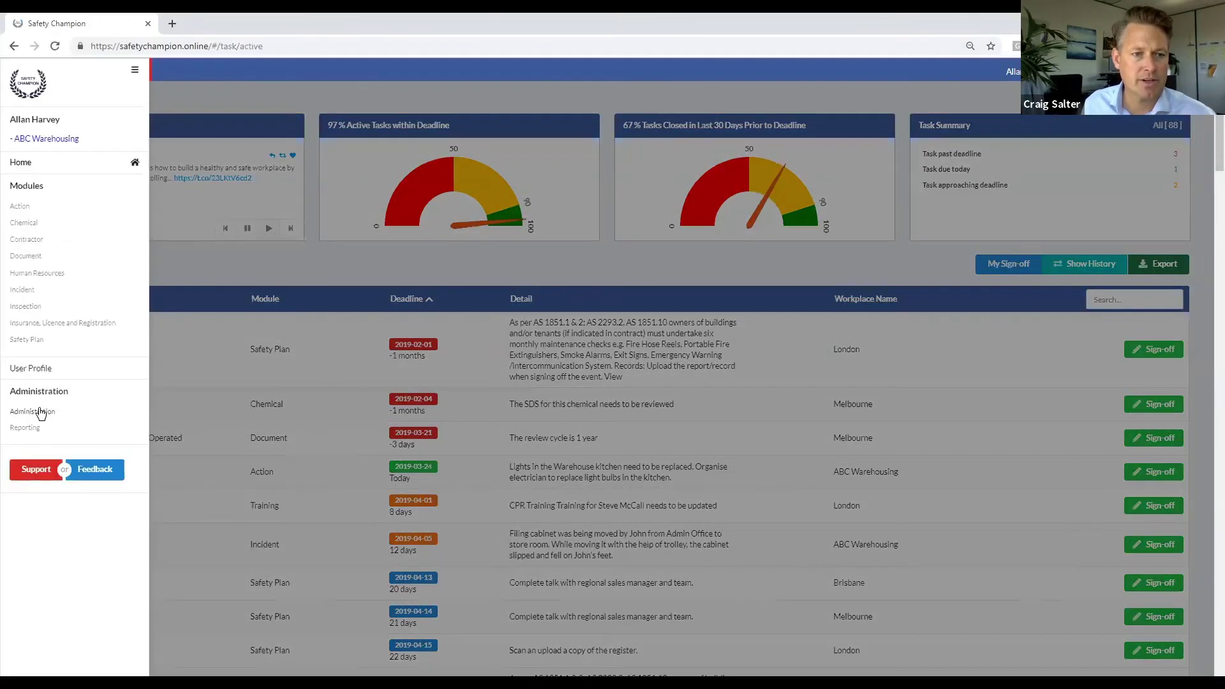
click(40, 411)
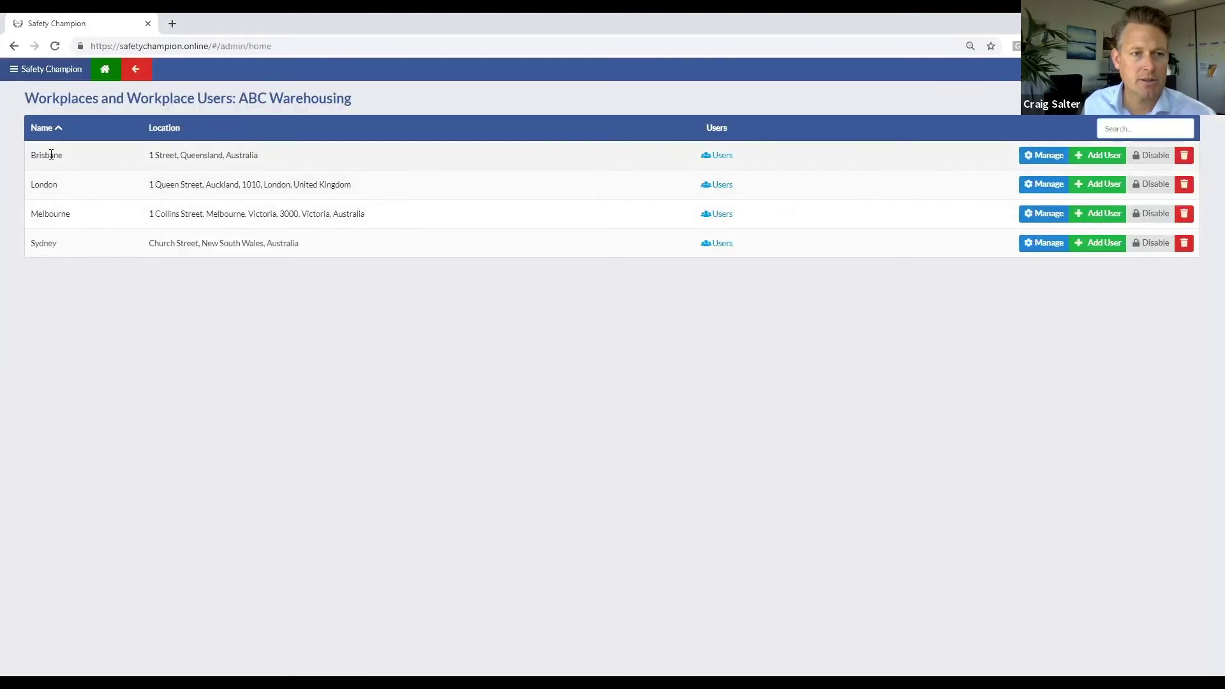
Step: Disable Social in the Melbourne workplace user's permission settings, then scroll back to the top
click(716, 215)
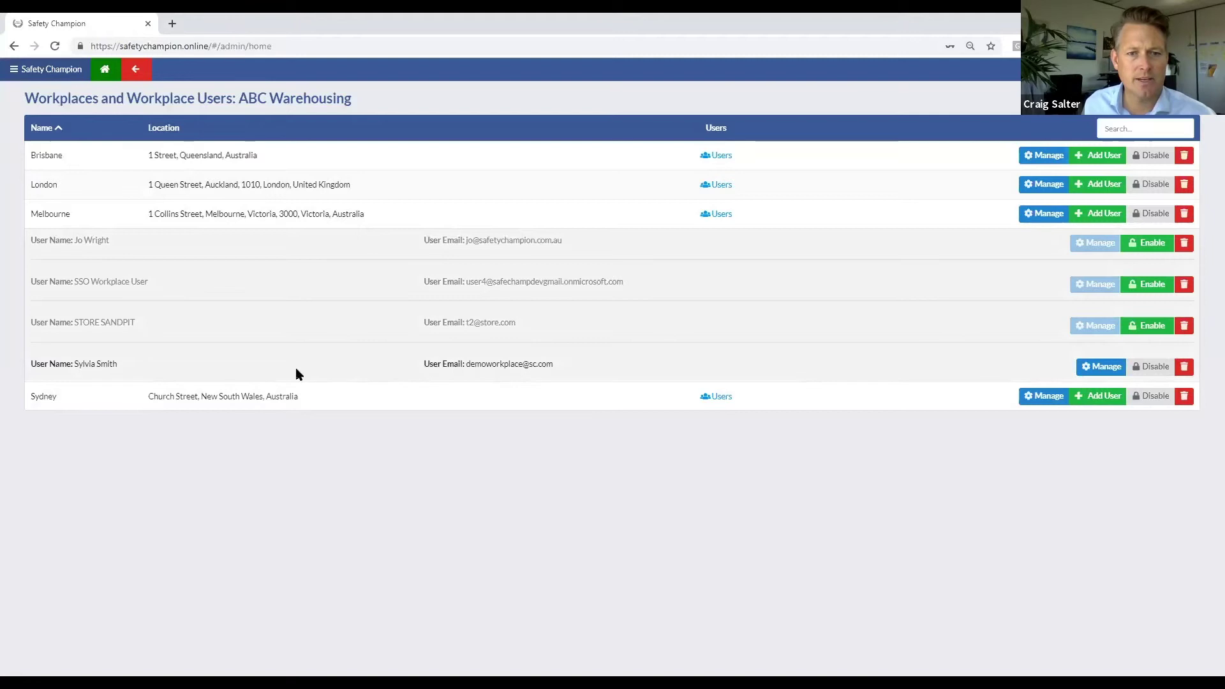
click(1101, 366)
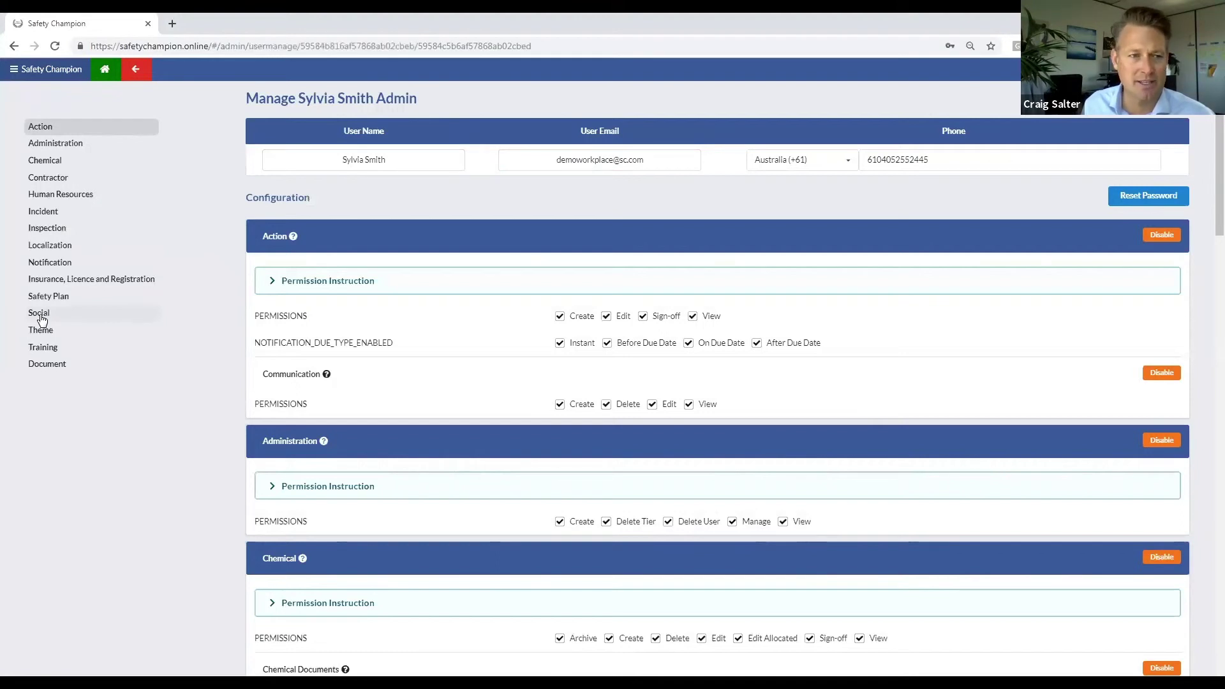
click(39, 313)
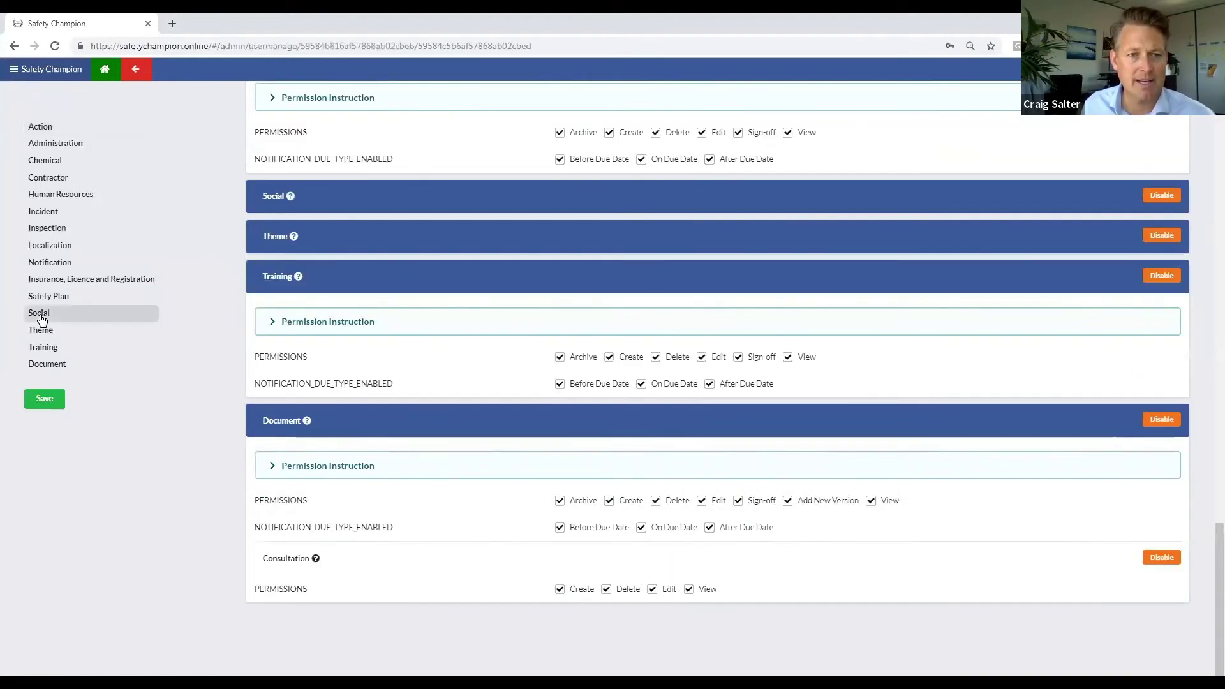
click(1161, 195)
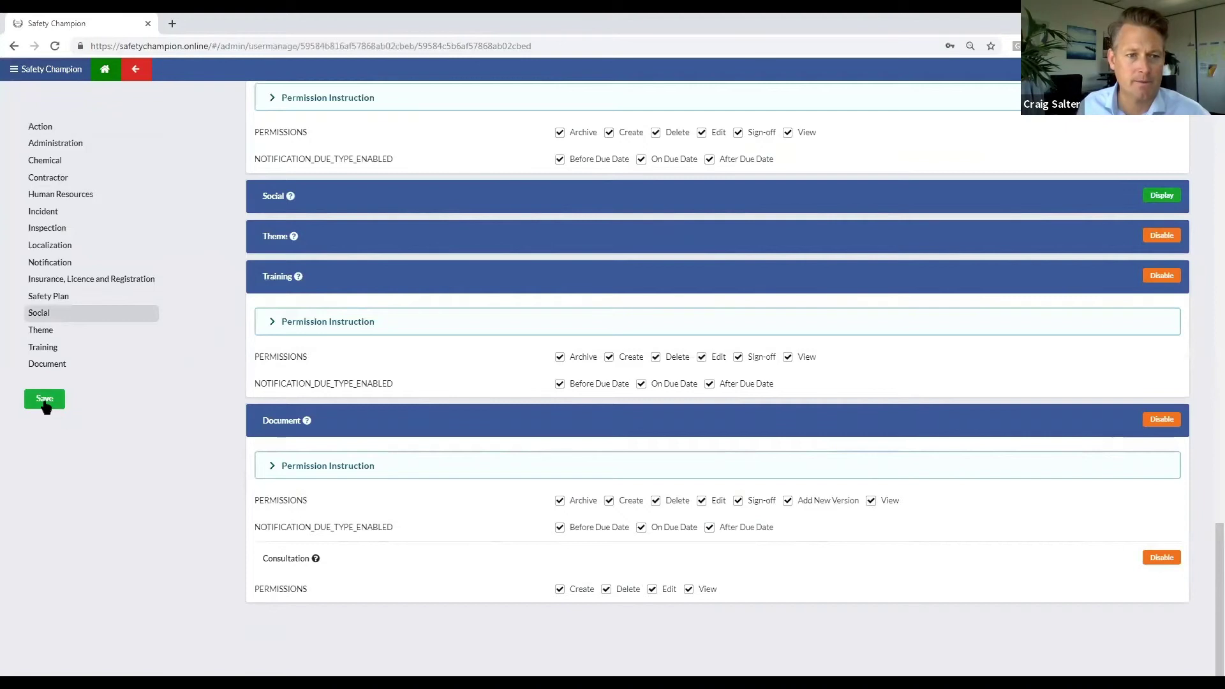
scroll(254, 387, up, 20)
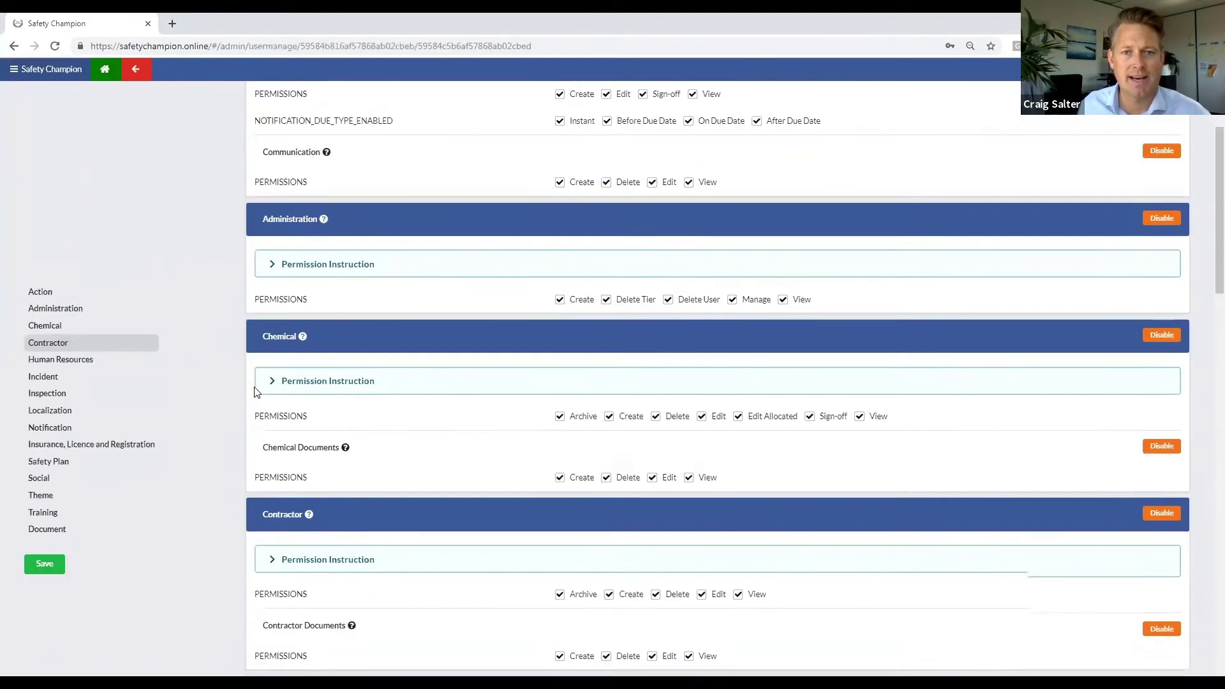
scroll(254, 387, up, 4)
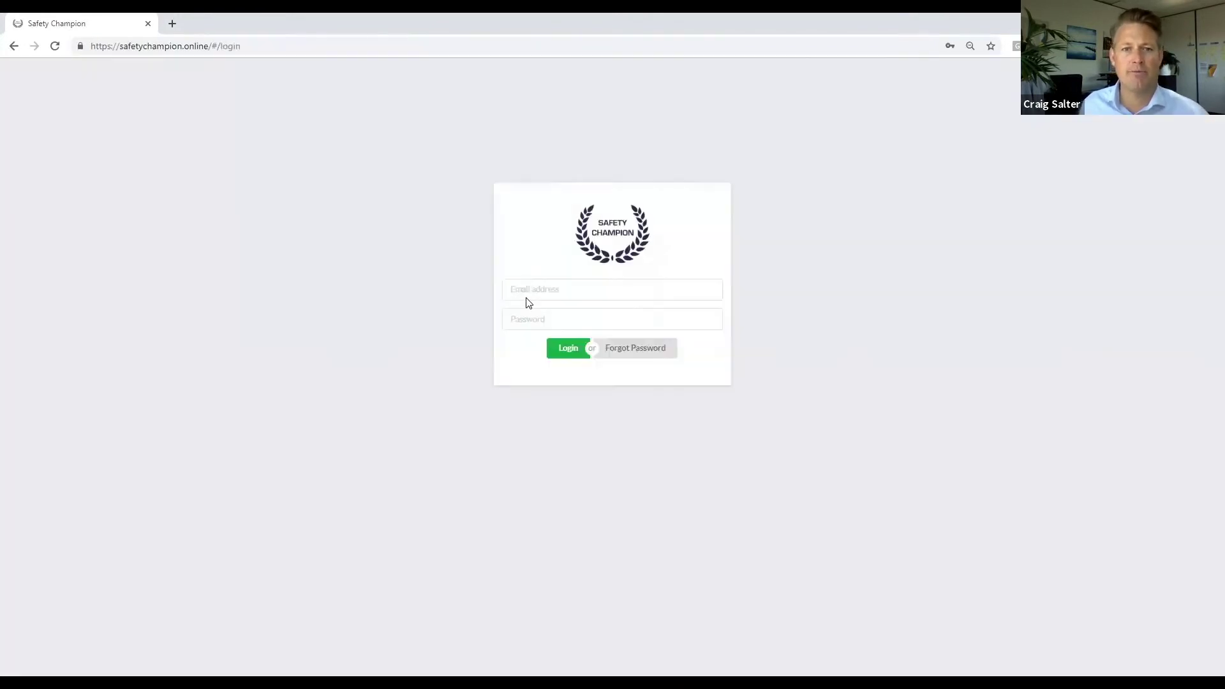
Step: Replace the prefilled e-mail with the demo workplace account's saved address and log in with its password
click(571, 281)
key(ctrl+a)
text(dem)
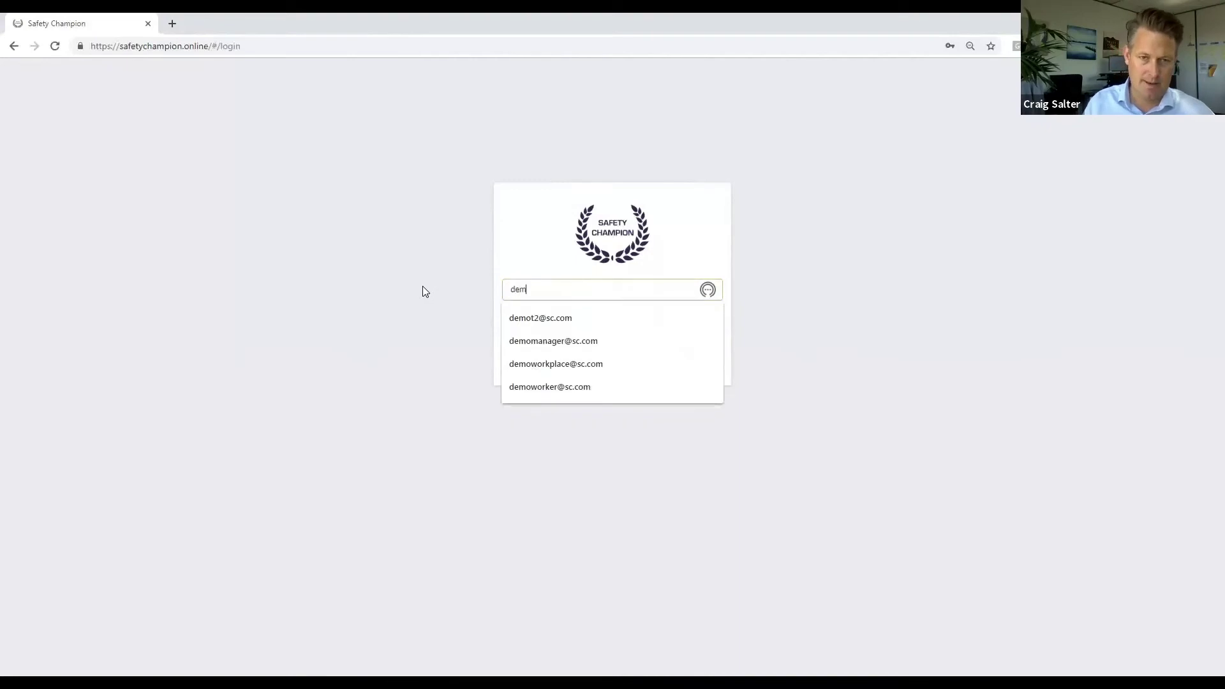
key(Down)
key(Down)
key(Down)
click(576, 364)
key(Tab)
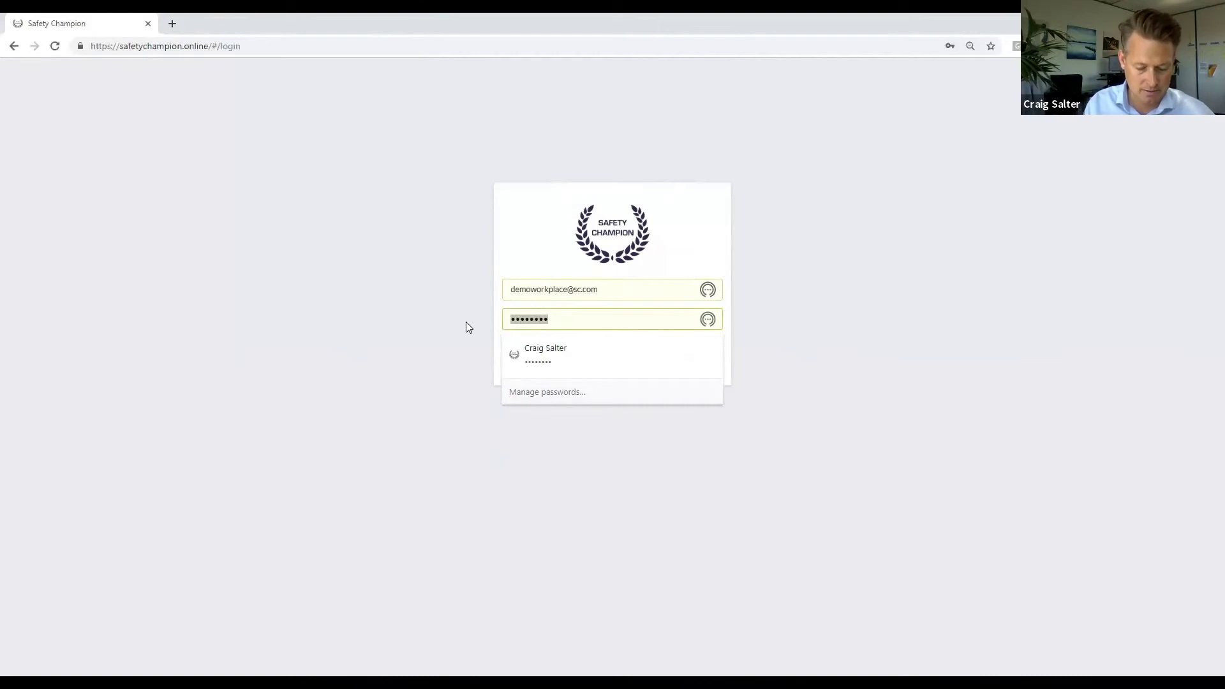
text(•••••••••••)
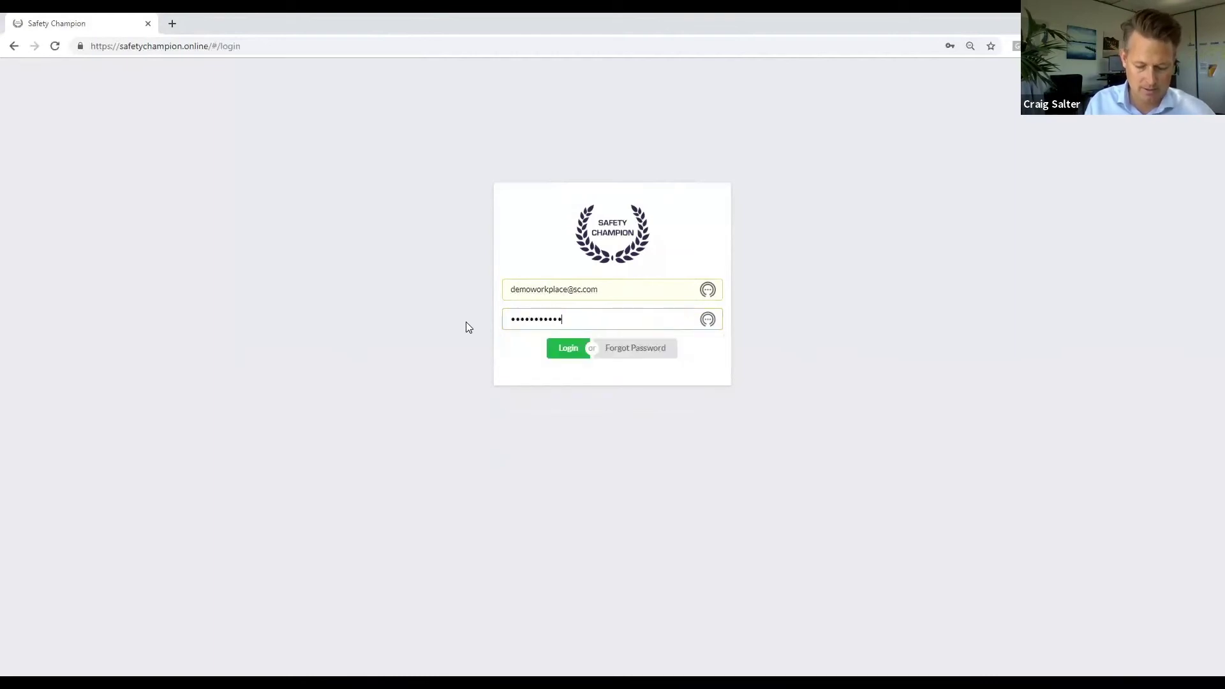
key(Return)
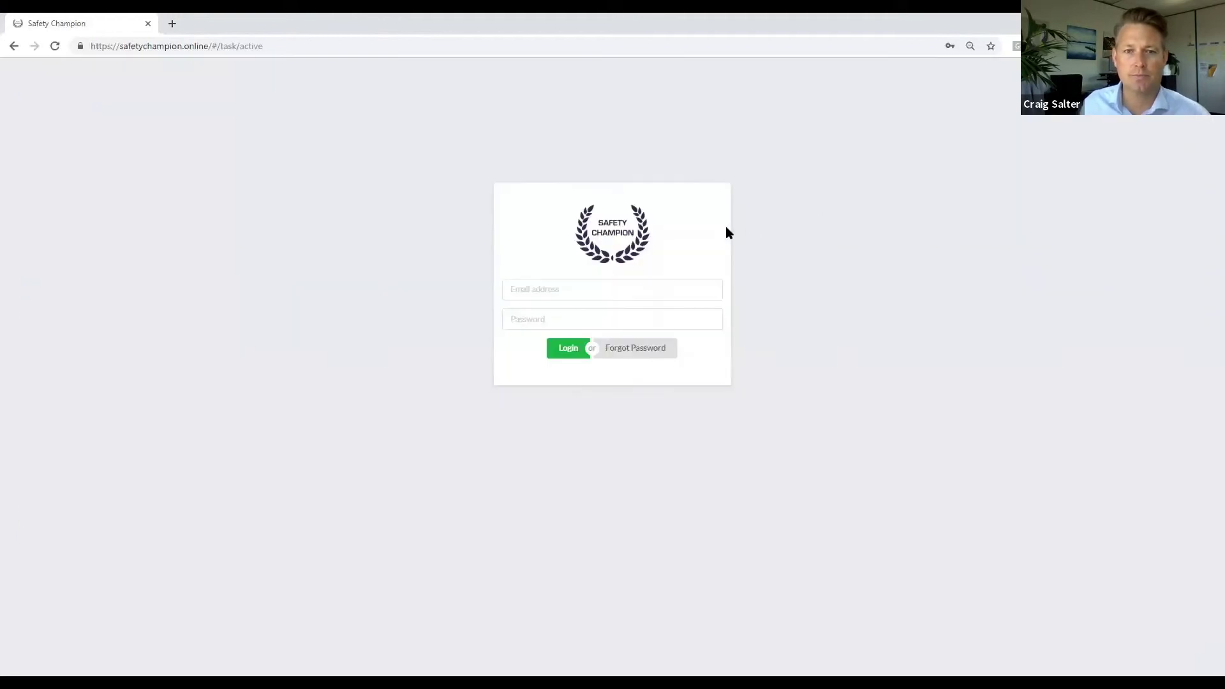
Step: Attempt to sign in as the demo manager using the saved e-mail and password
click(569, 296)
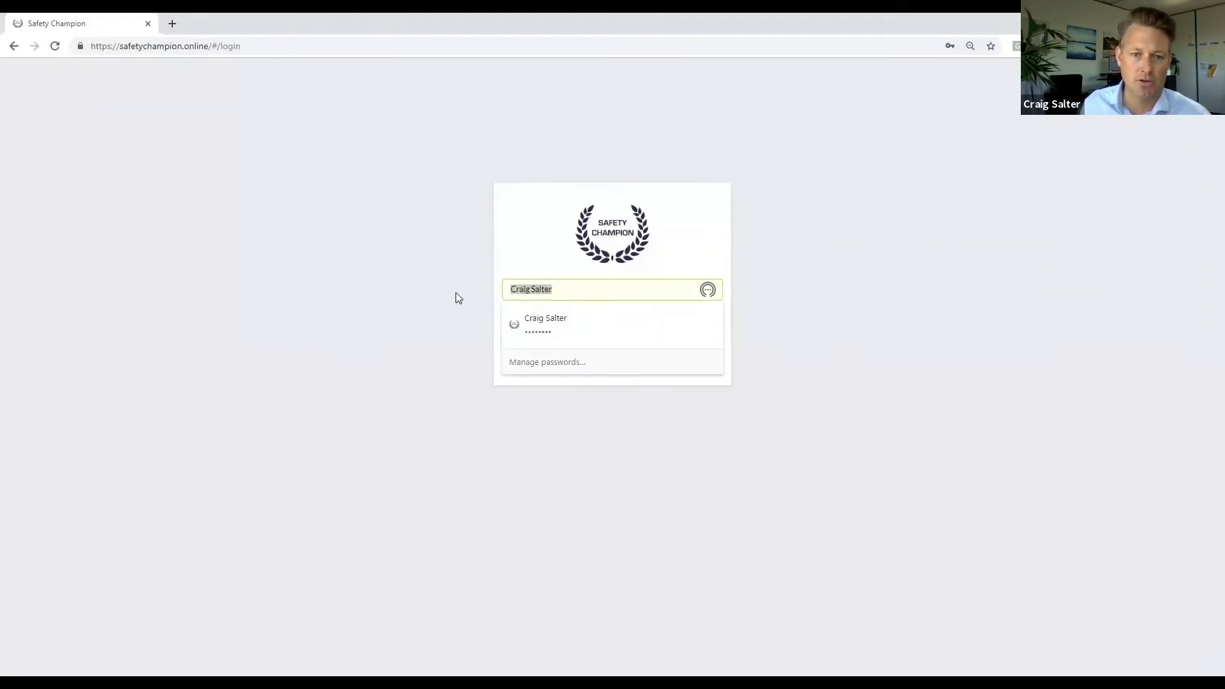
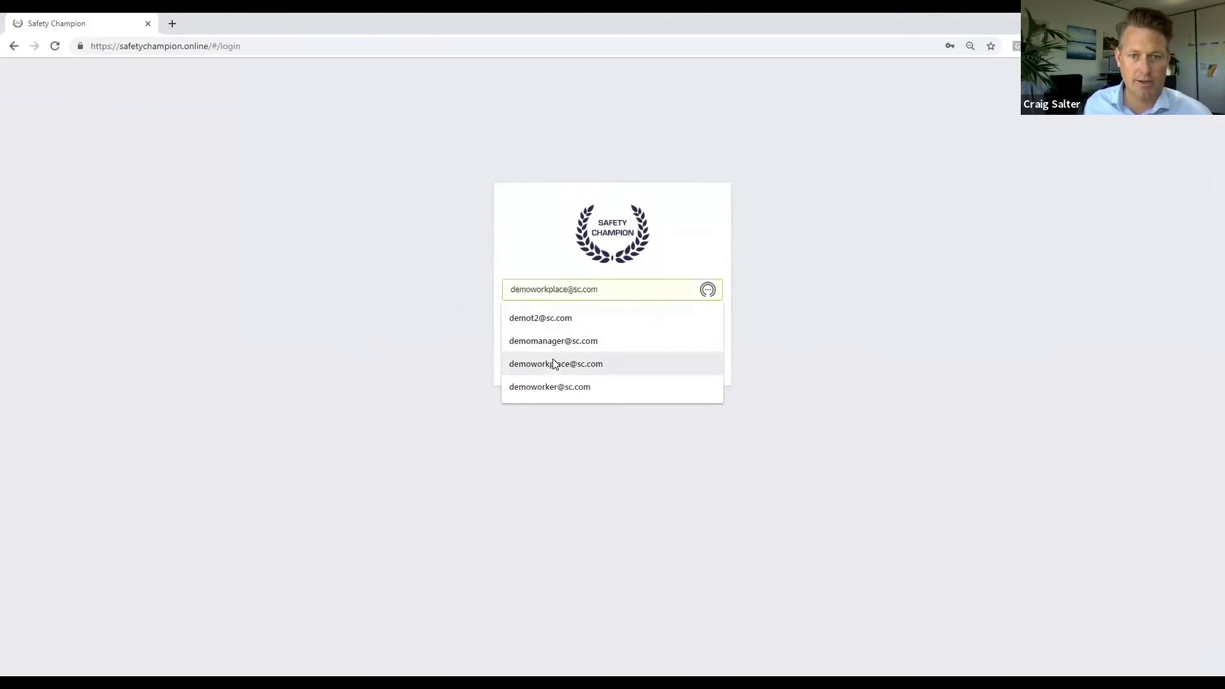
click(553, 348)
click(570, 317)
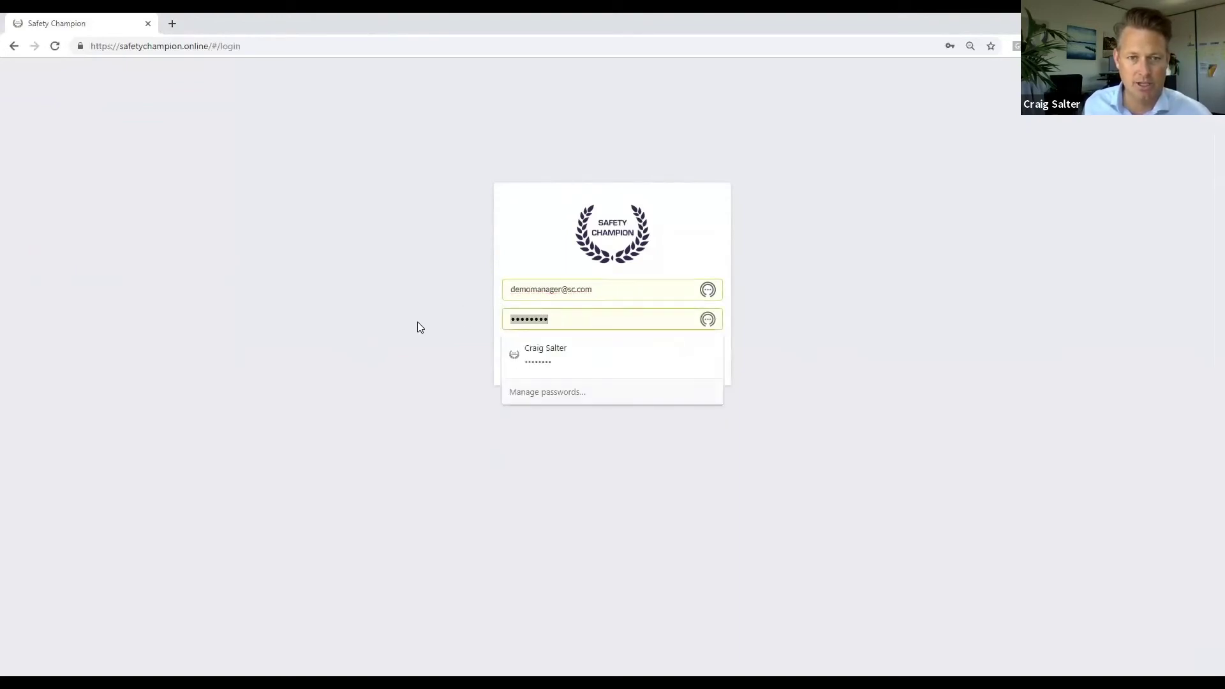
text(••••••••••)
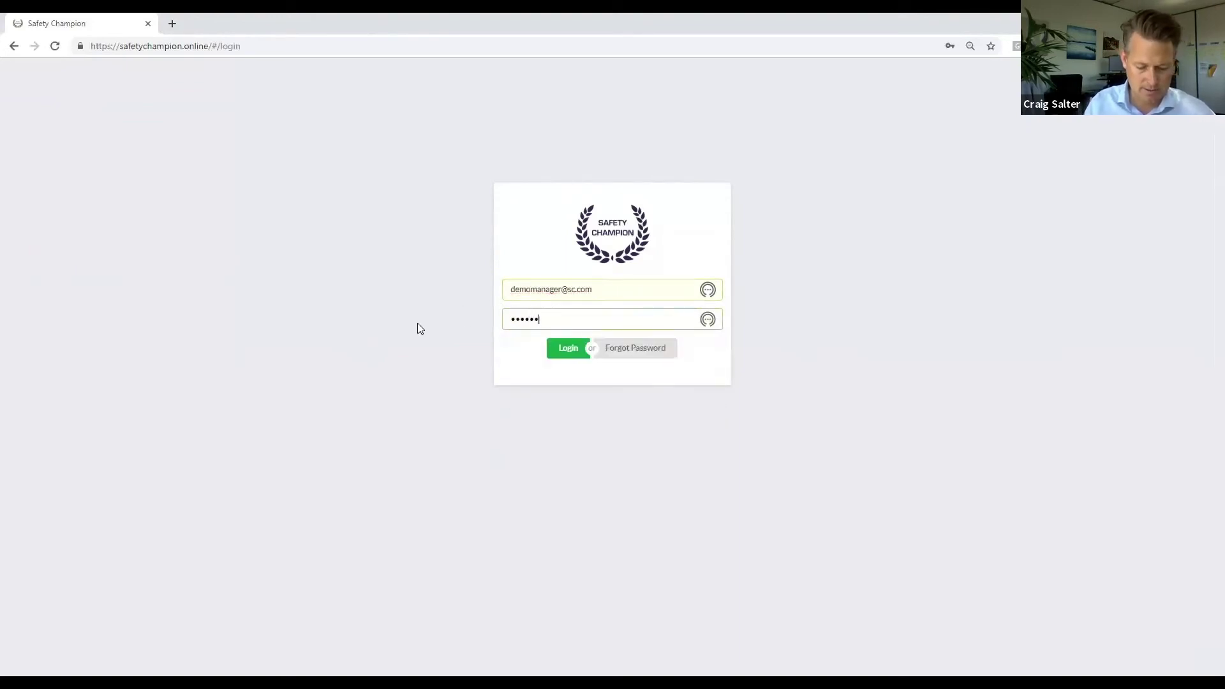
text(•)
key(Return)
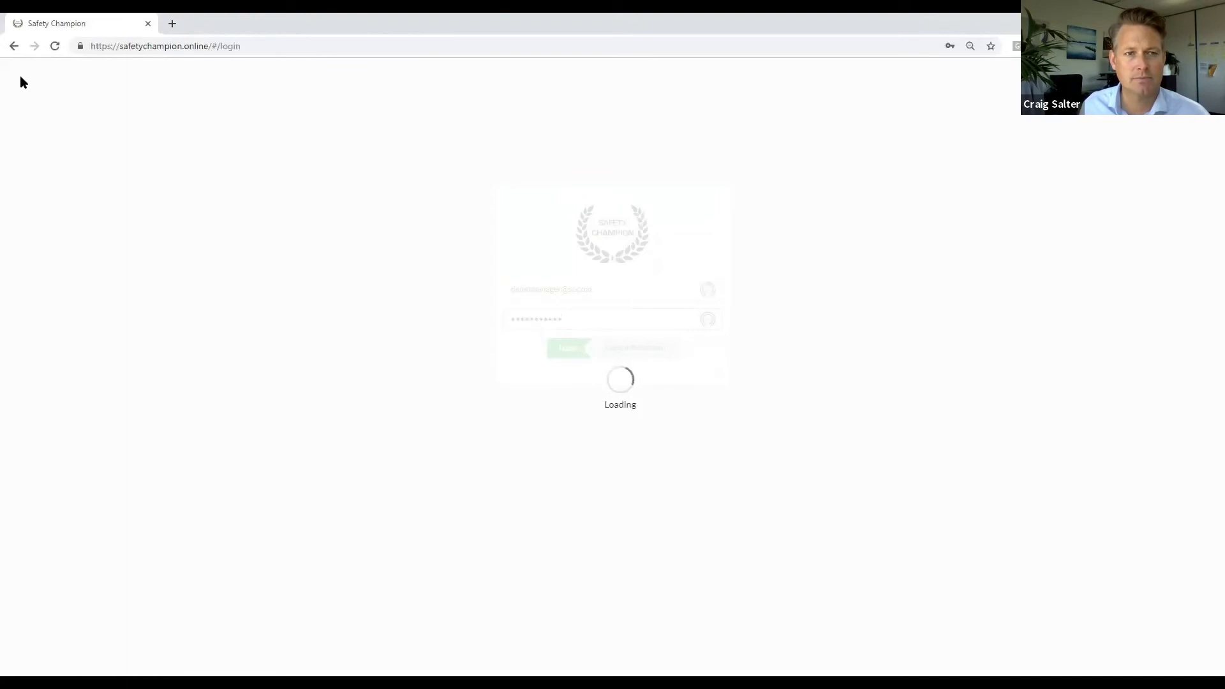
Step: Reload the login page and re-enter the demo manager's e-mail and password to log in
click(55, 46)
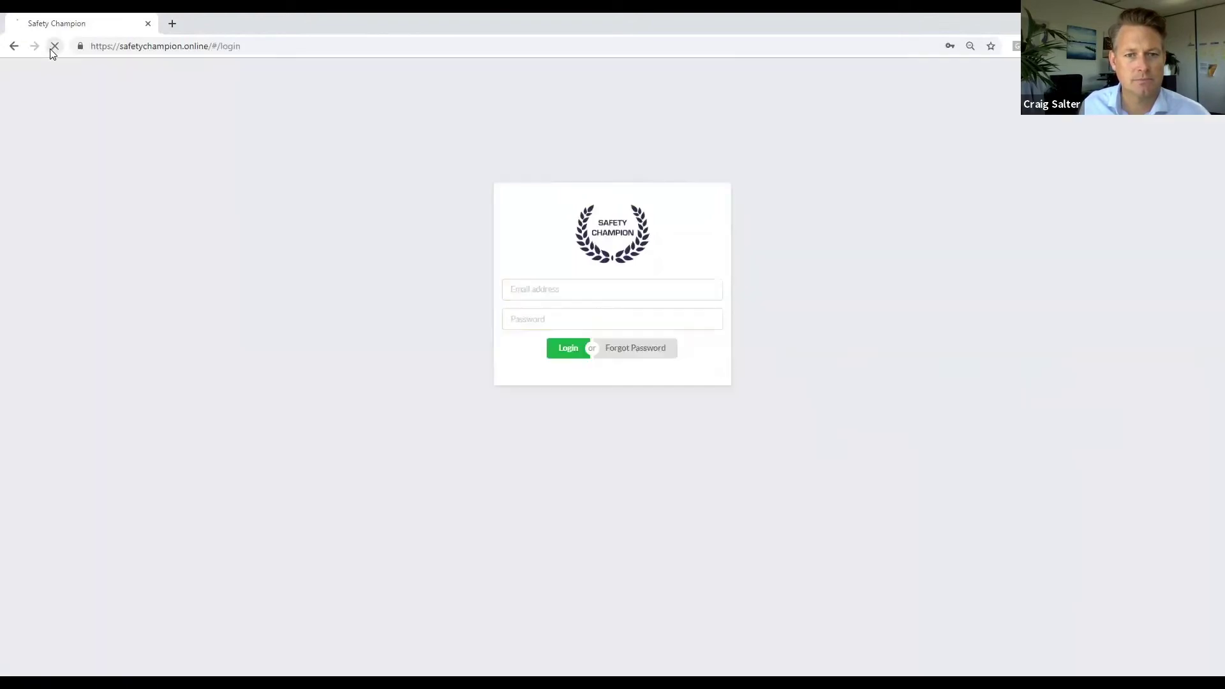
drag(552, 289, 419, 287)
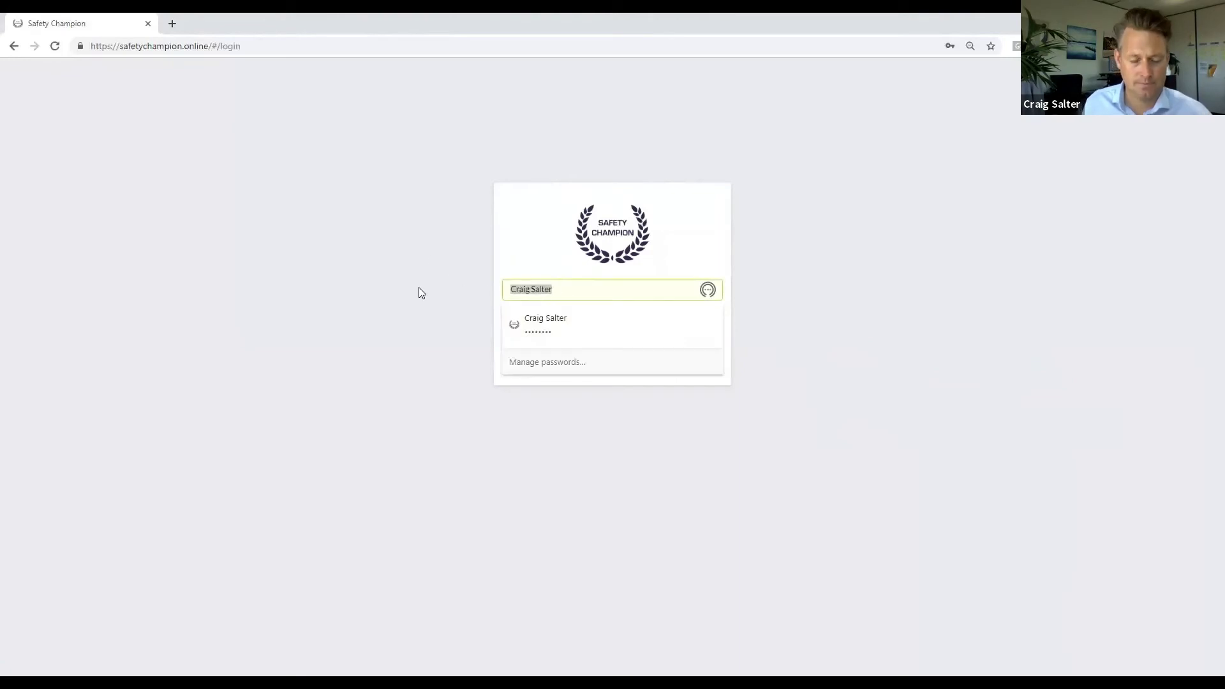
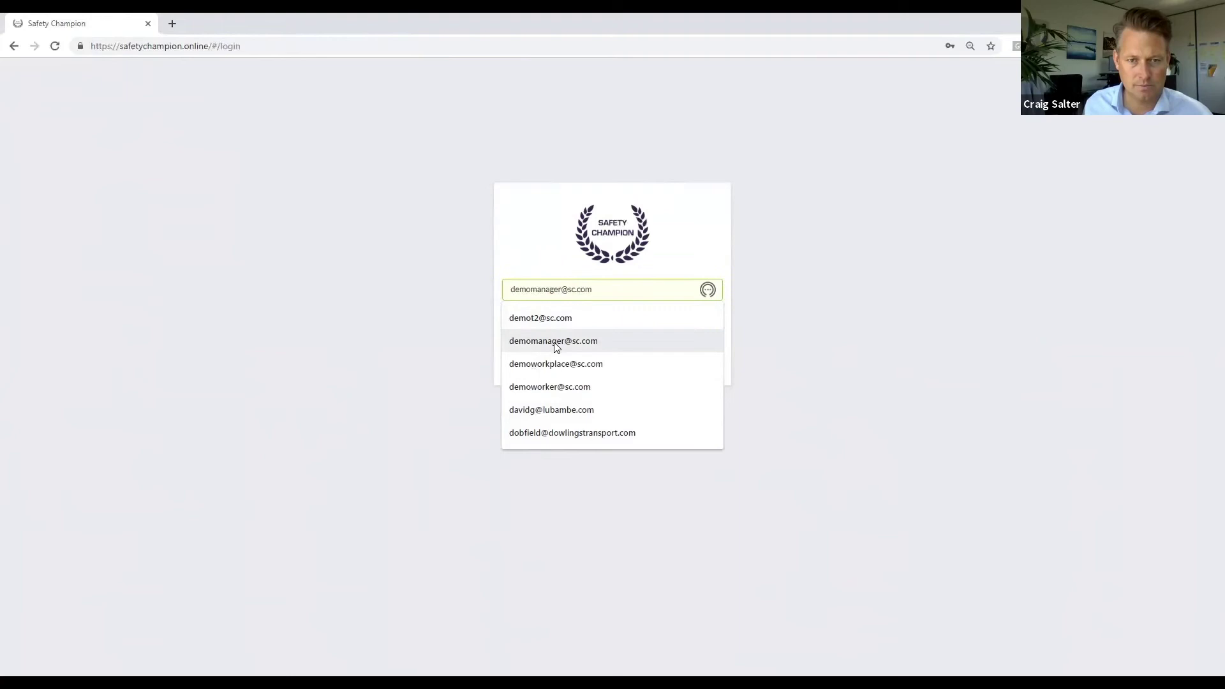
click(552, 341)
drag(566, 317, 456, 320)
text(demo1234!)
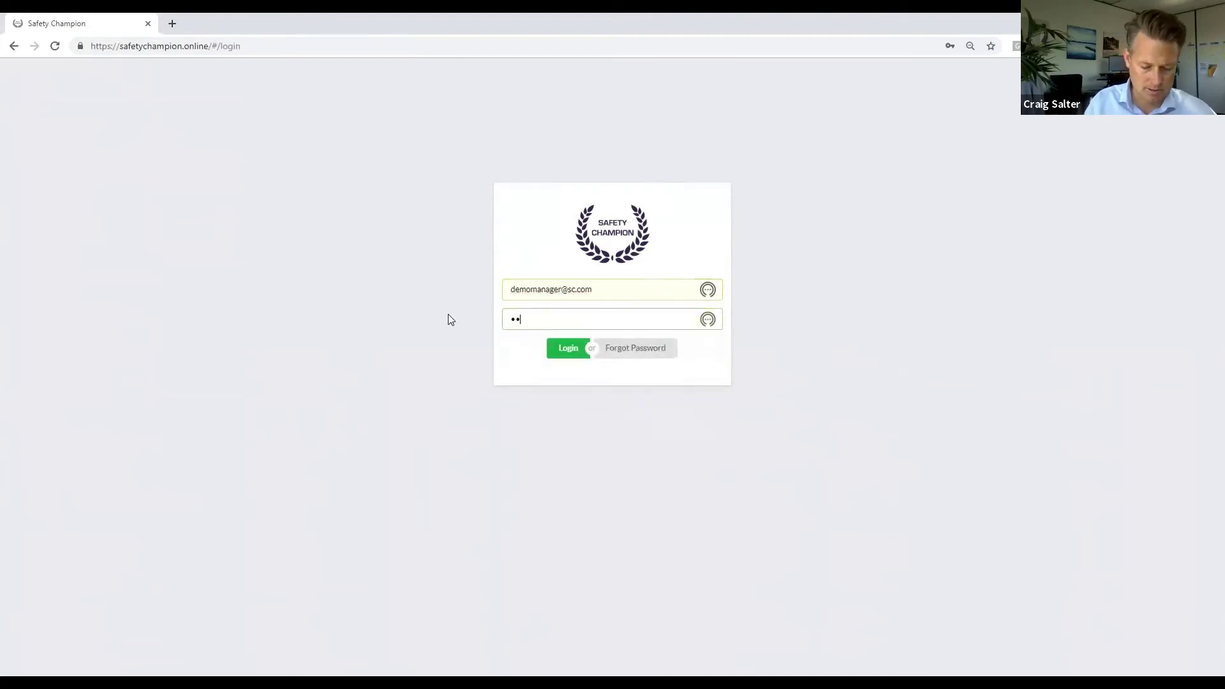
text(!!)
key(Return)
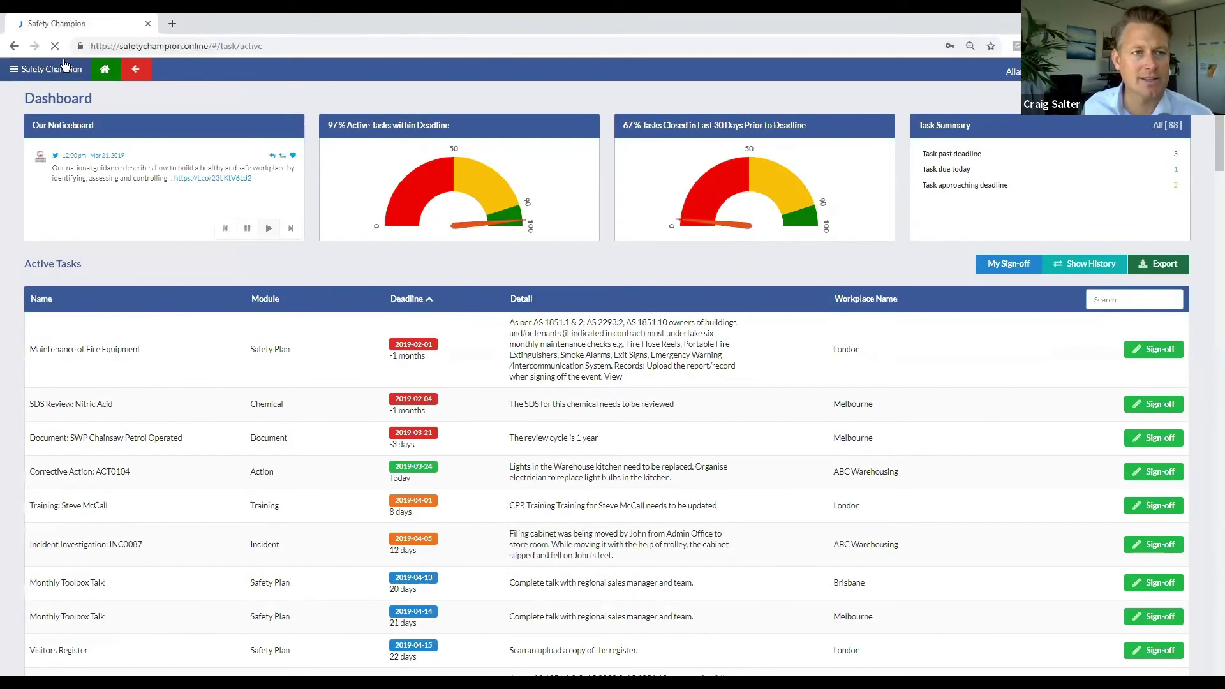
Step: Set Social to Display for the active Melbourne workplace user and save the configuration
click(33, 70)
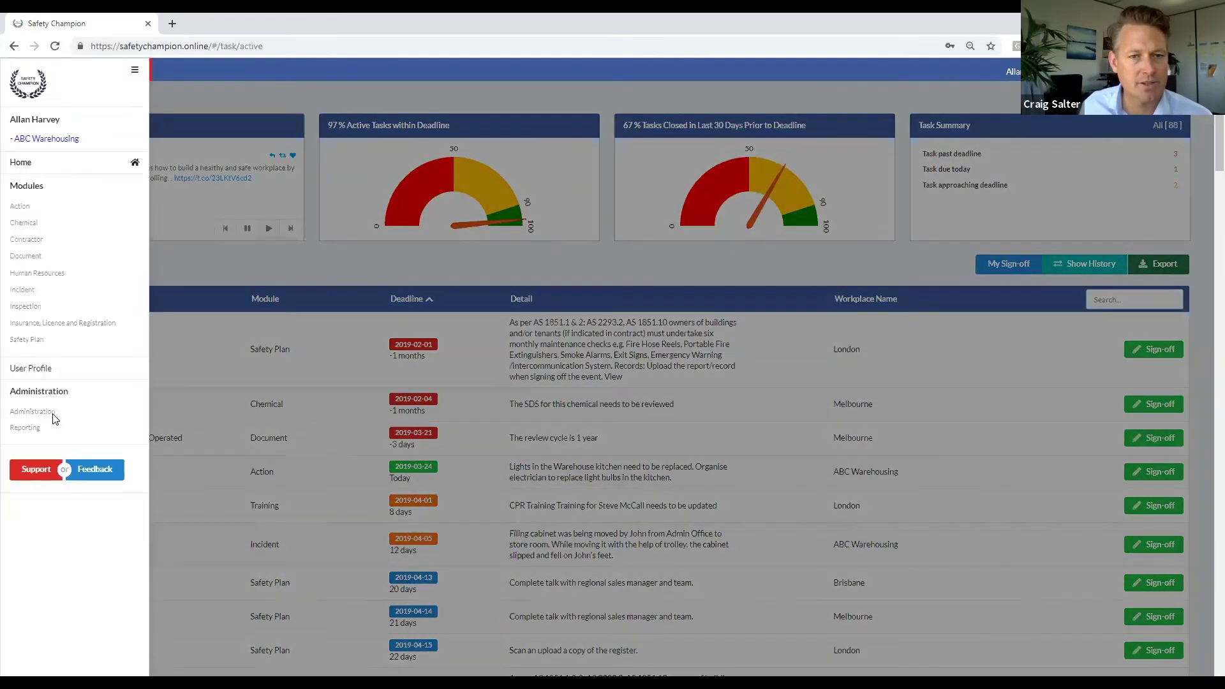
click(49, 411)
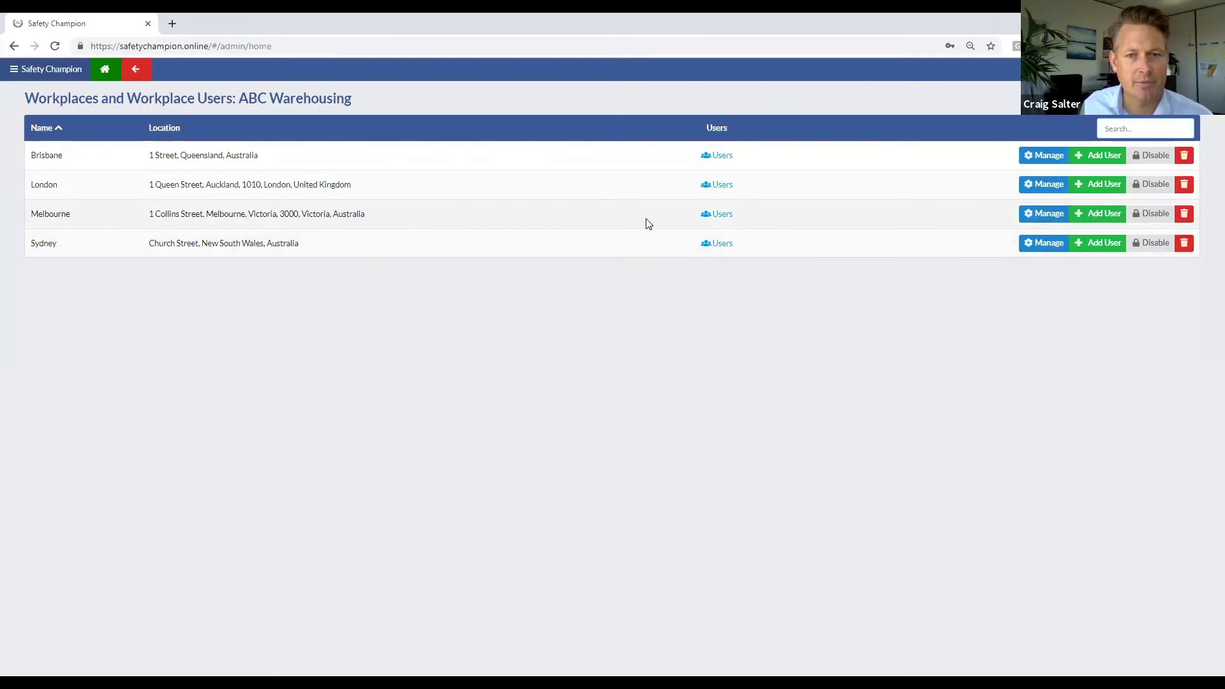
click(710, 215)
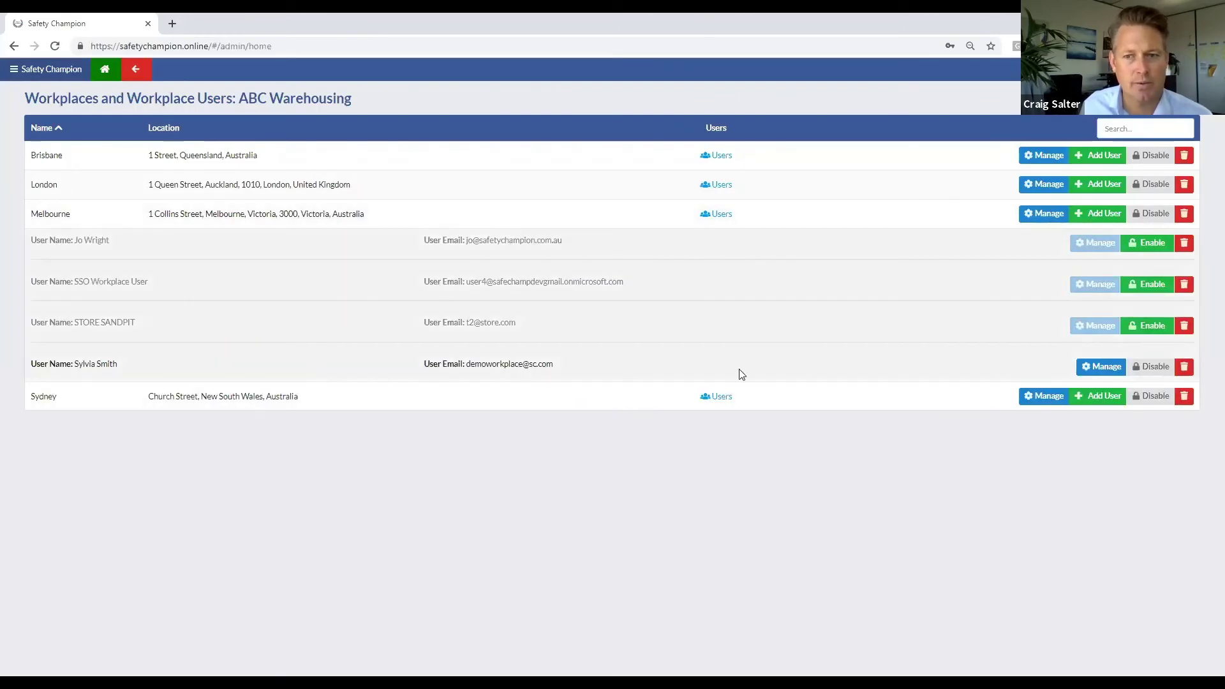
click(1094, 367)
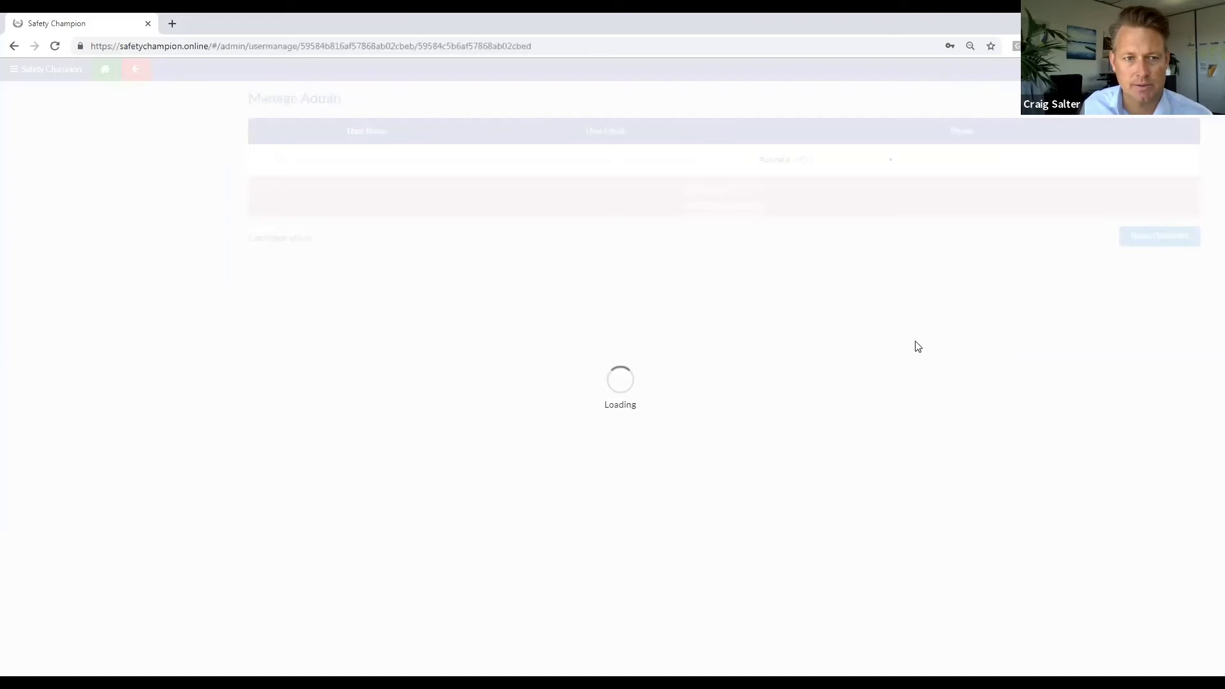
click(40, 312)
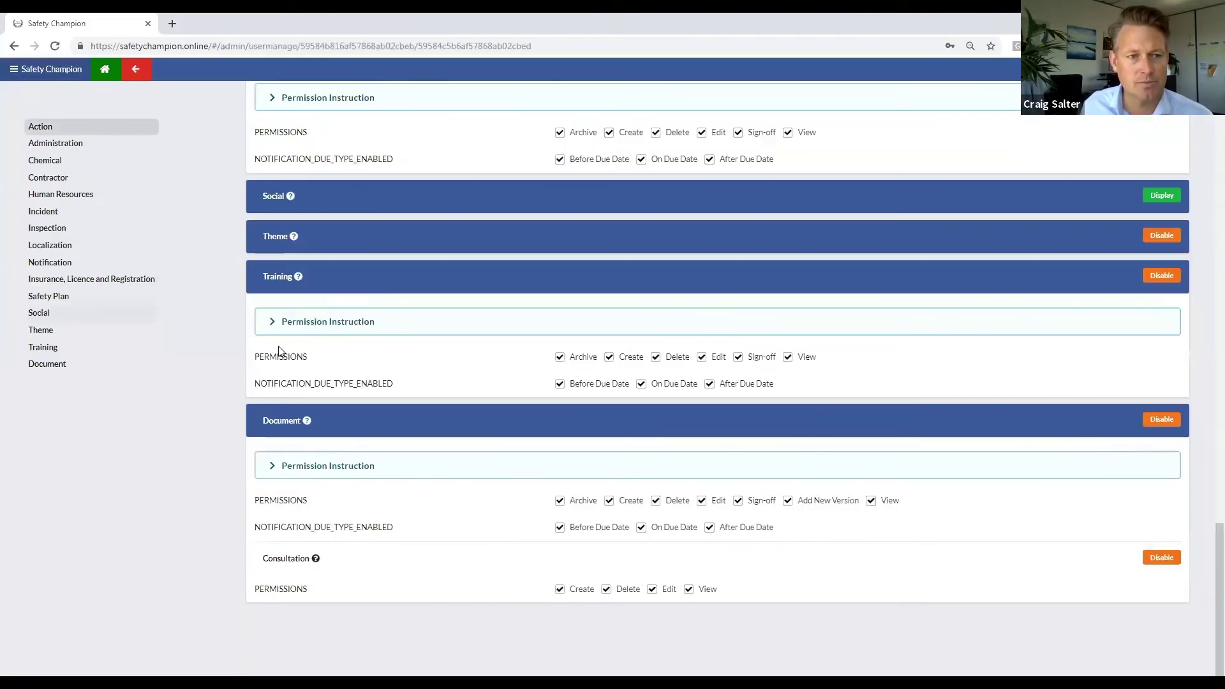
click(1162, 196)
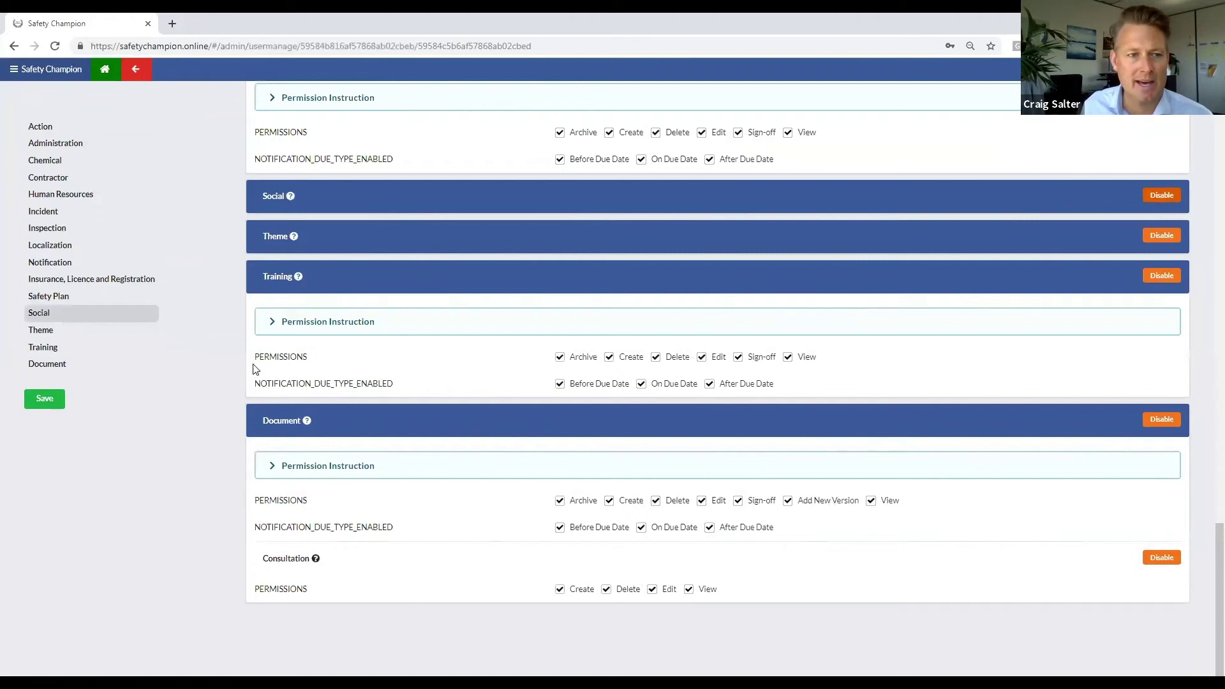
click(42, 400)
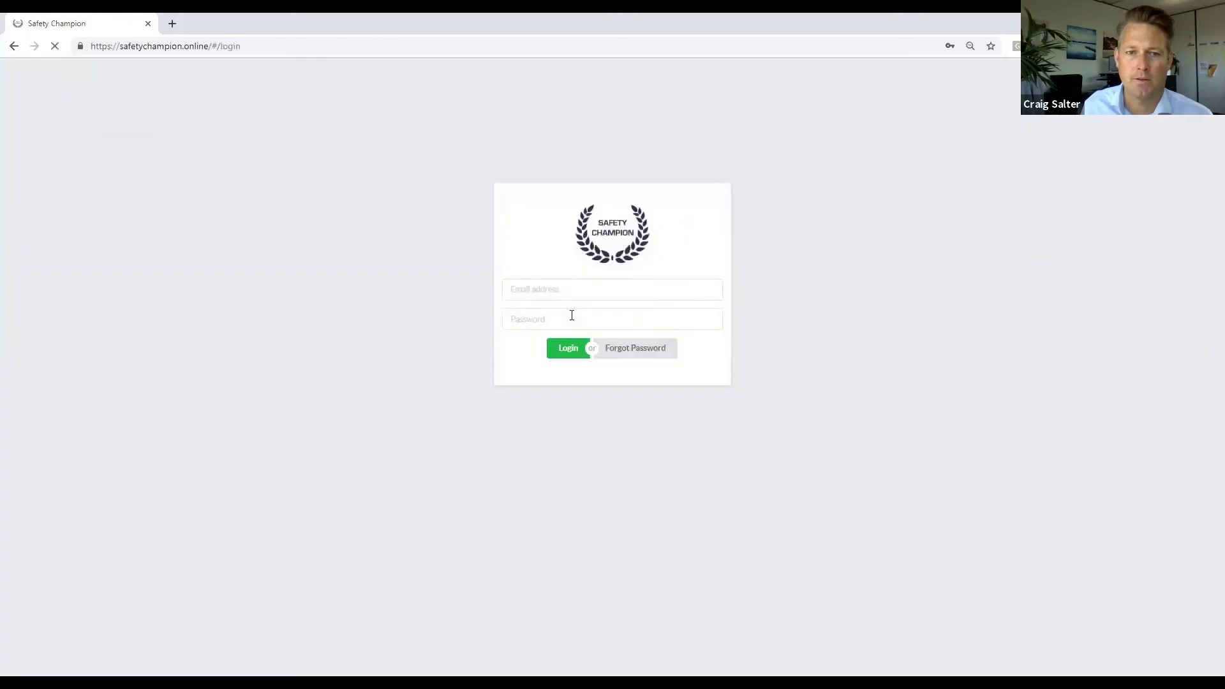
Step: Sign out and log back in with the demo workplace account, retyping its password
click(567, 290)
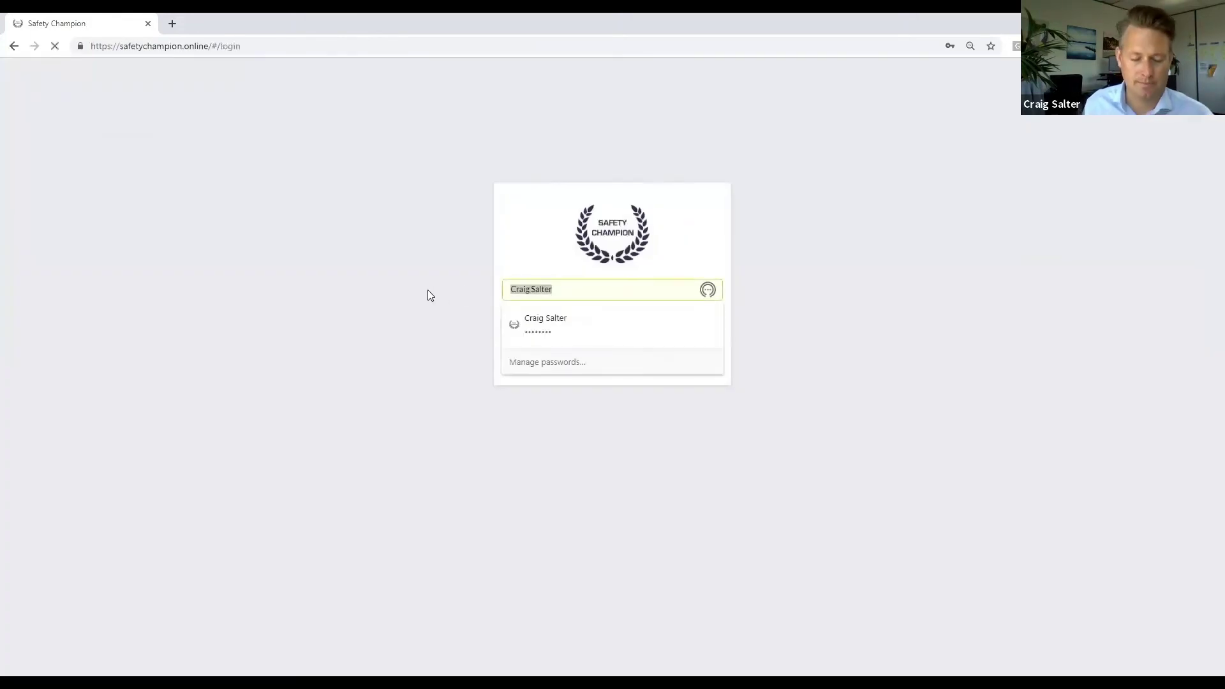
text(demo)
click(532, 362)
double_click(574, 319)
text(d••••••••••)
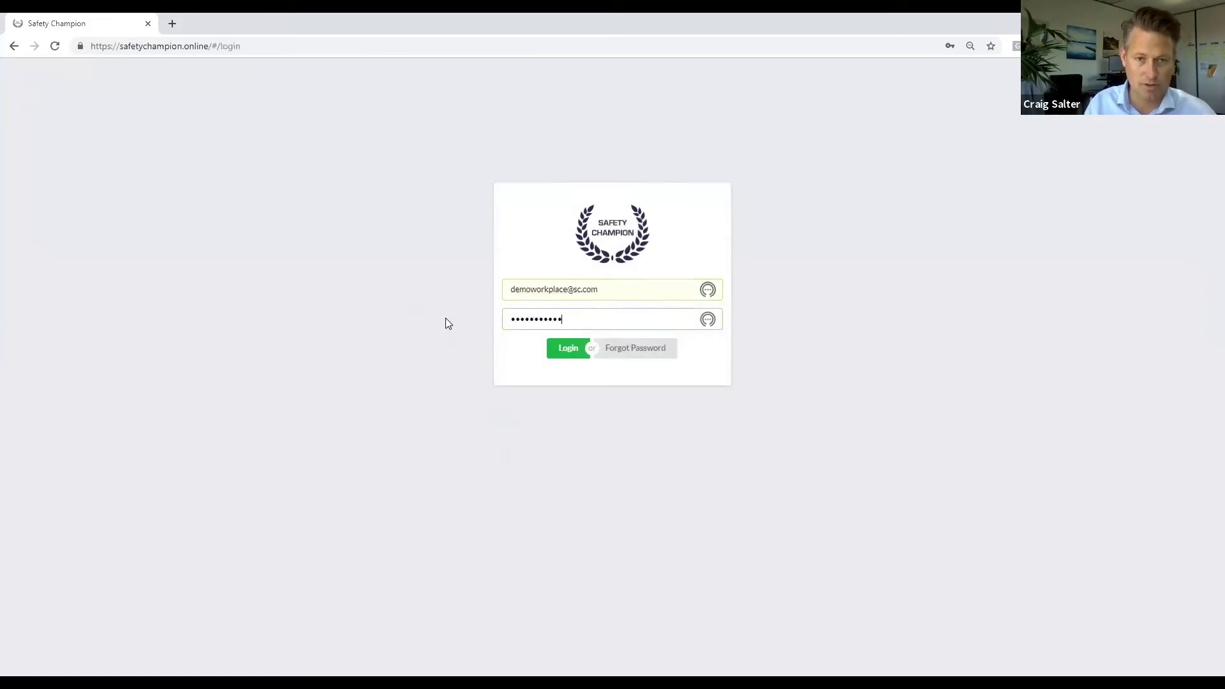
key(Return)
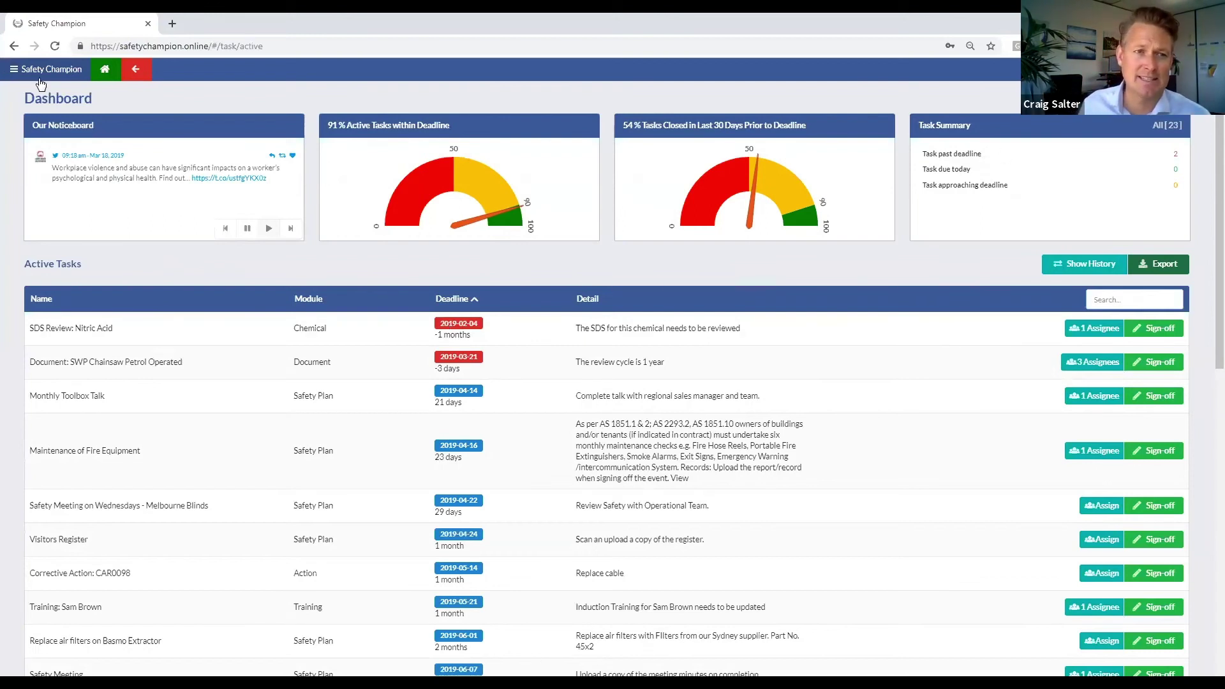
Step: For Melbourne's Full Users group, revoke Social (leaving Safety Plan unchanged) and save
click(12, 78)
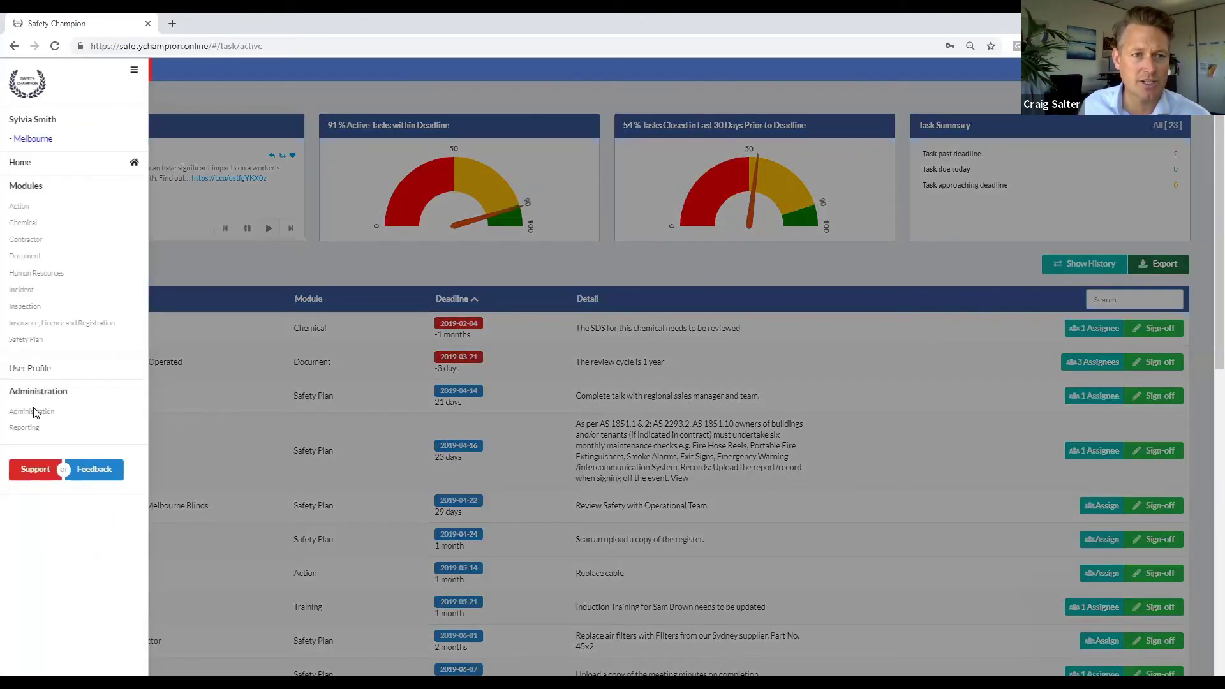
click(32, 411)
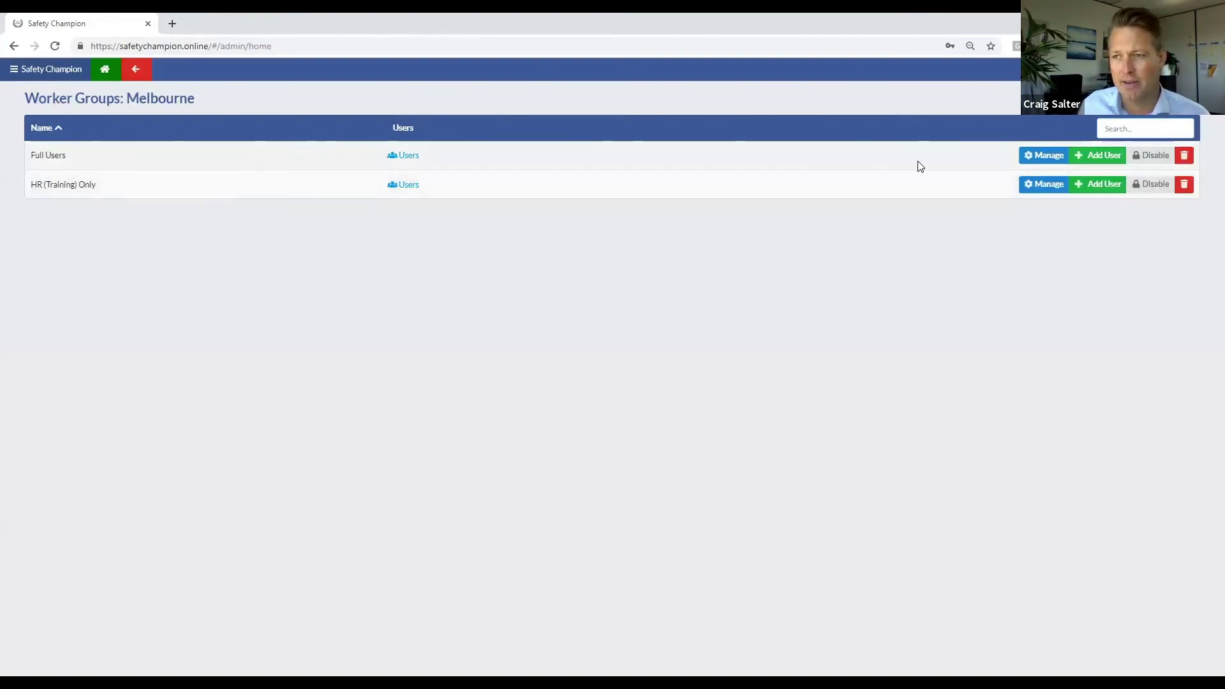
click(1027, 155)
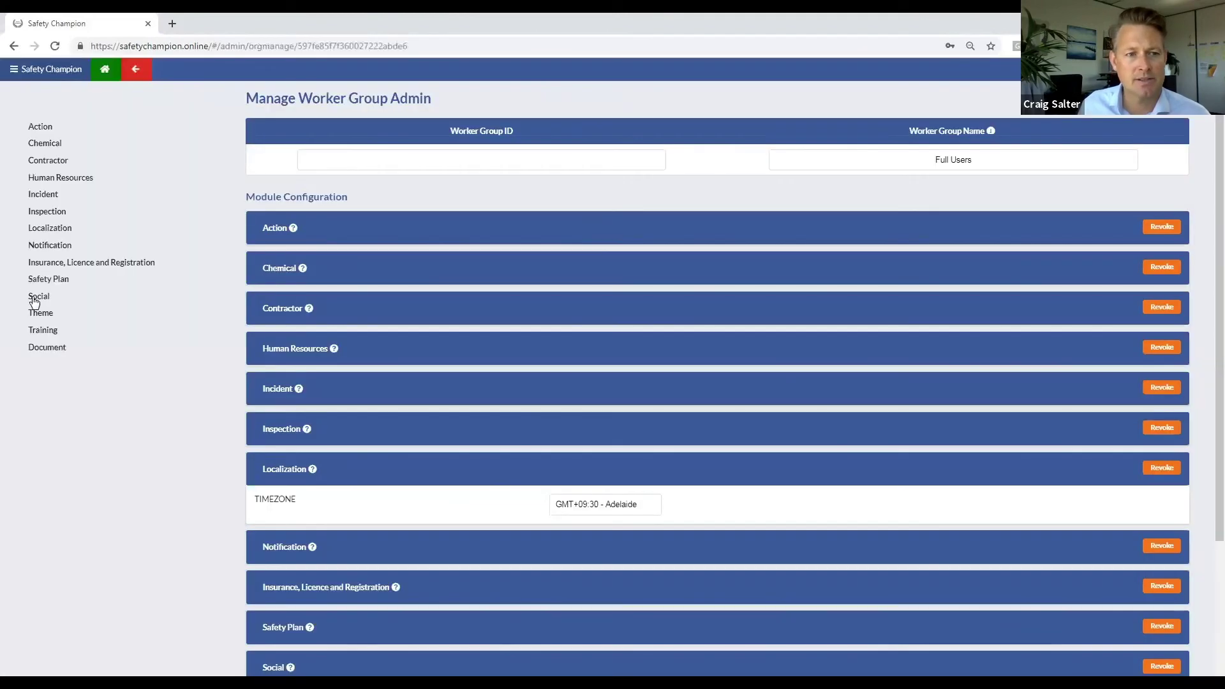
click(36, 298)
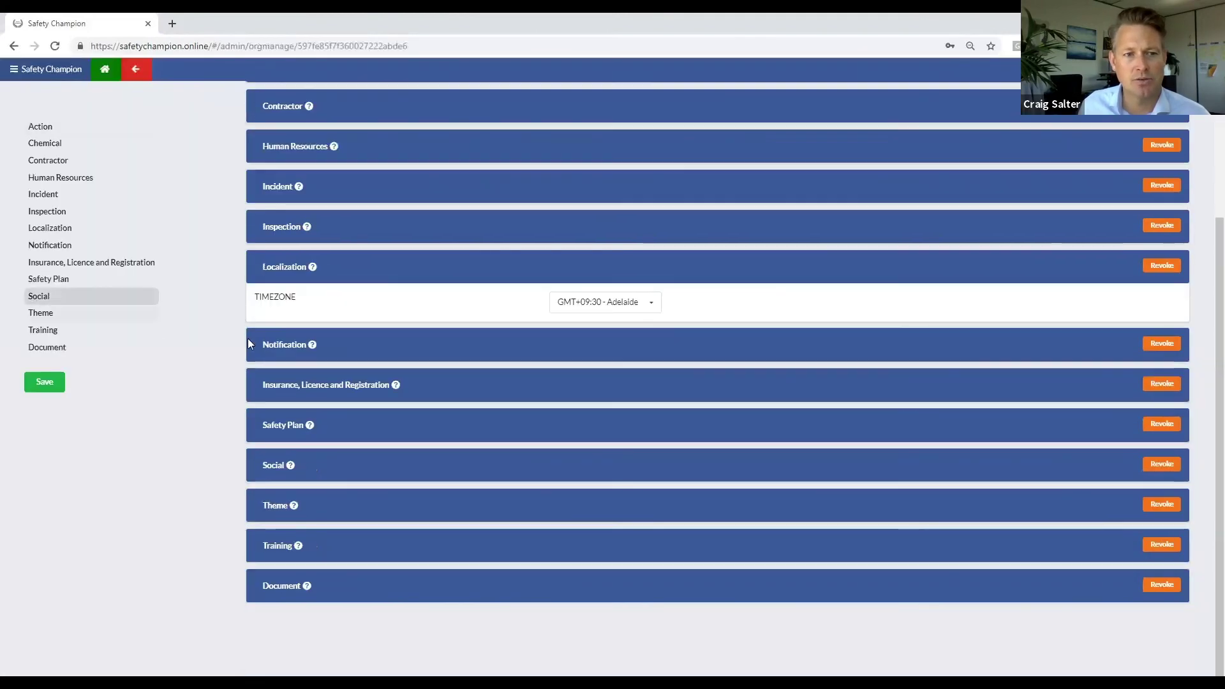
click(1154, 425)
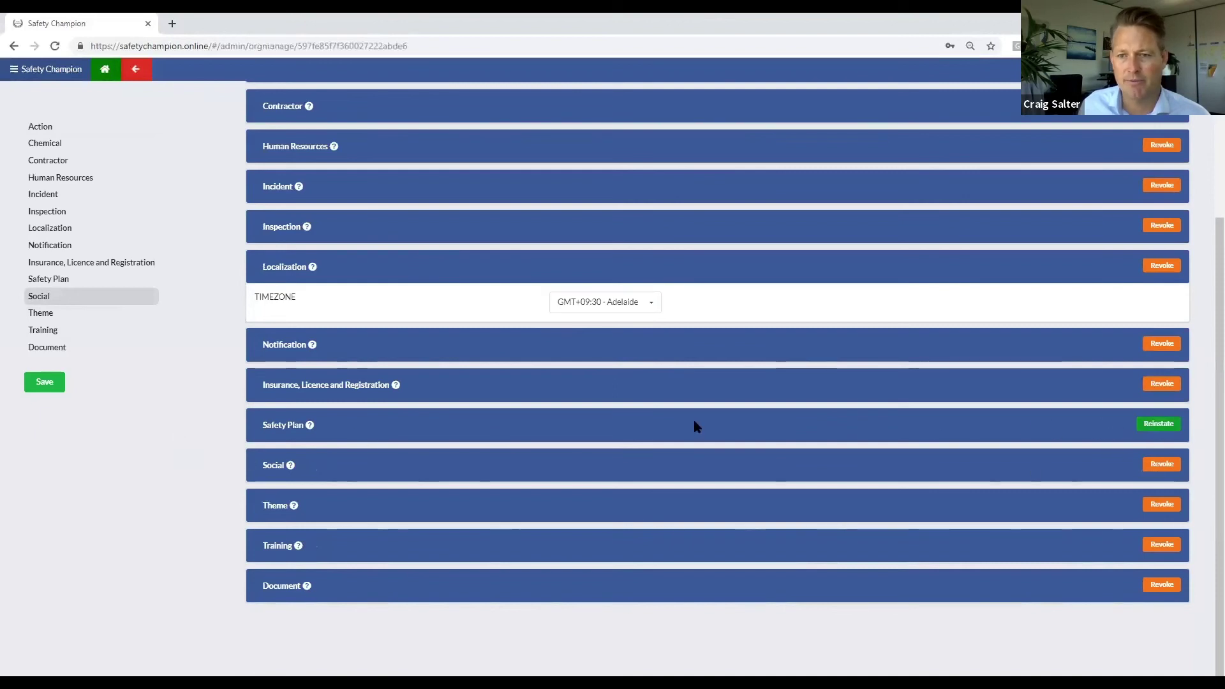
click(1151, 424)
click(1156, 465)
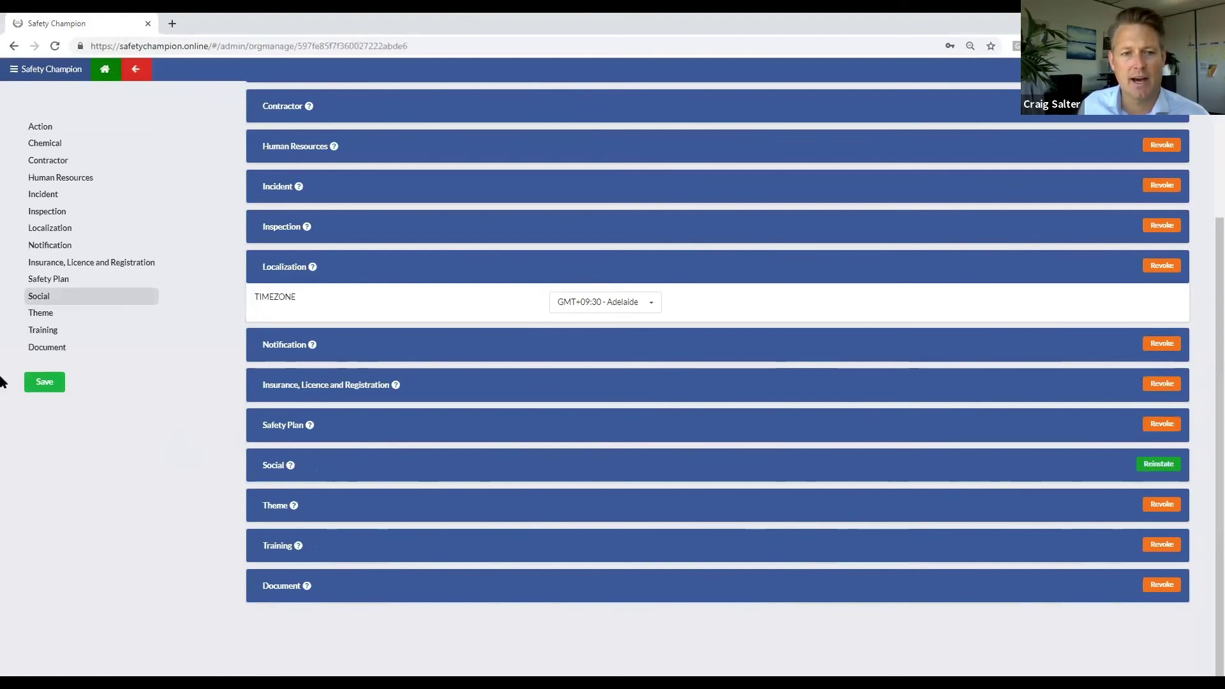
click(40, 386)
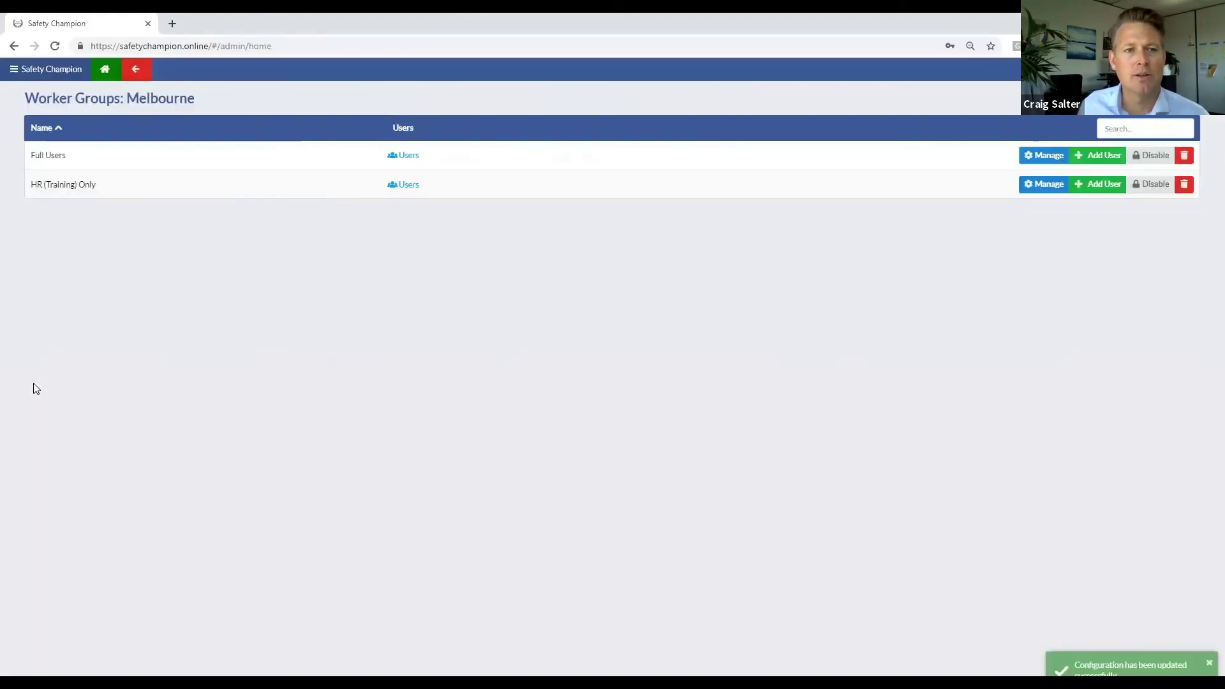
Step: Check that the first Full Users worker's Social shows 'Disabled by super user', then save their settings
click(403, 156)
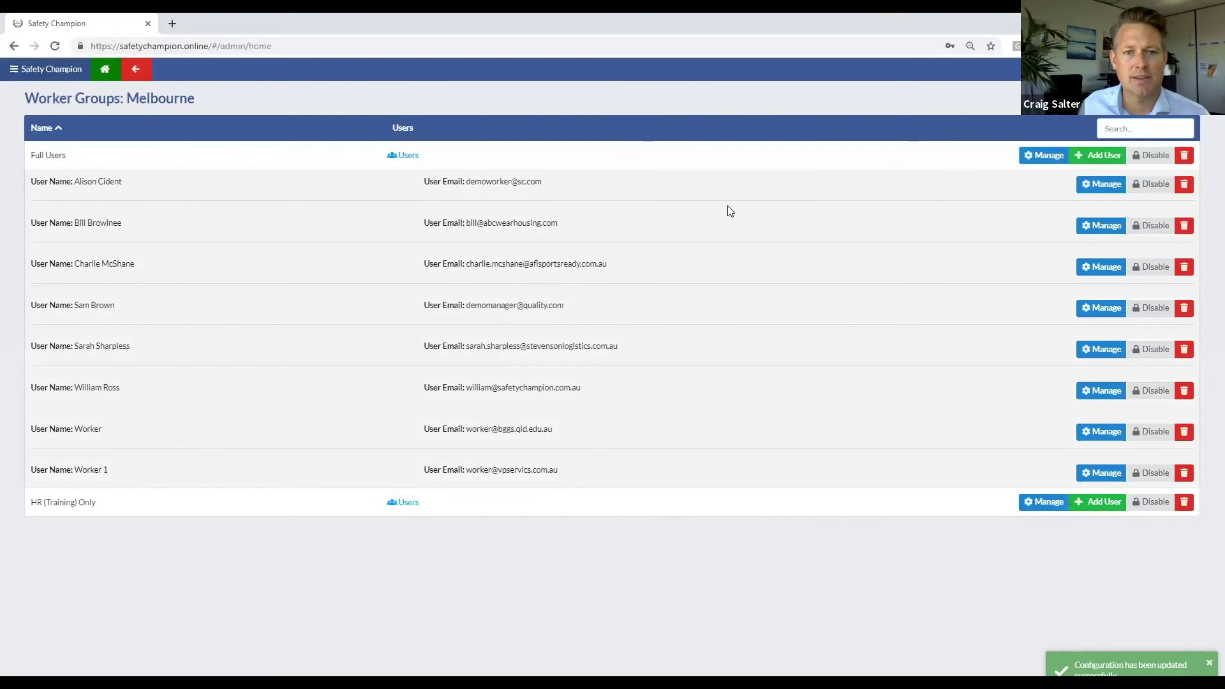
click(1098, 187)
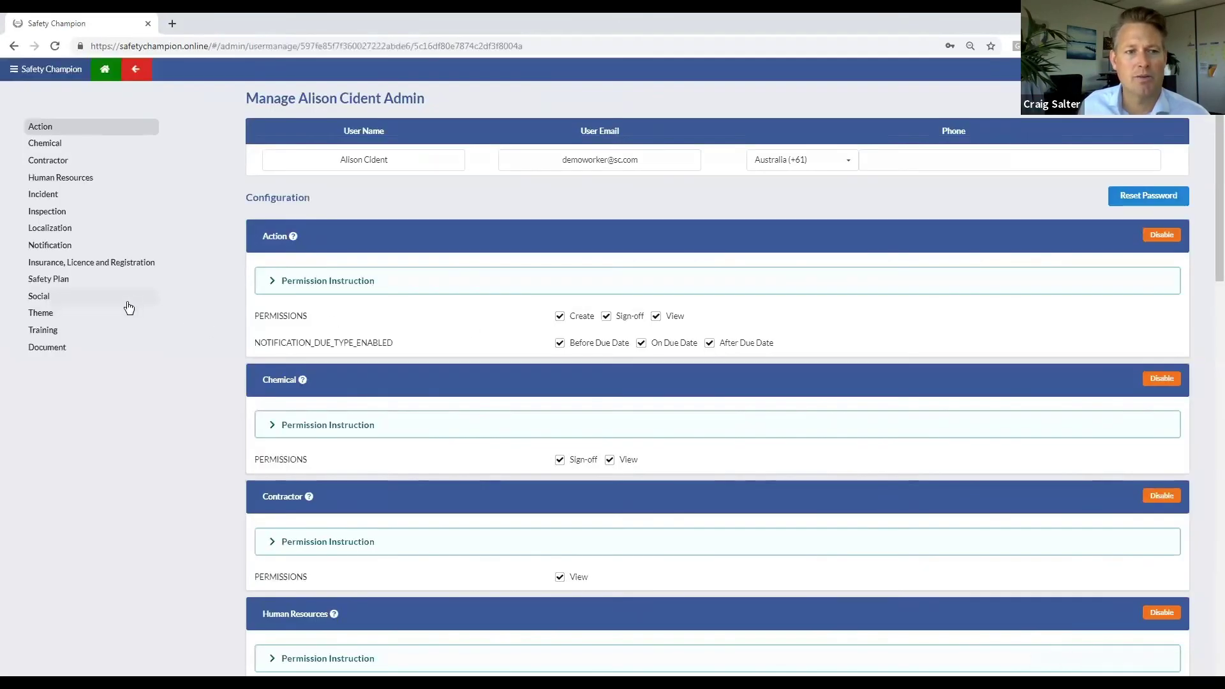
click(131, 301)
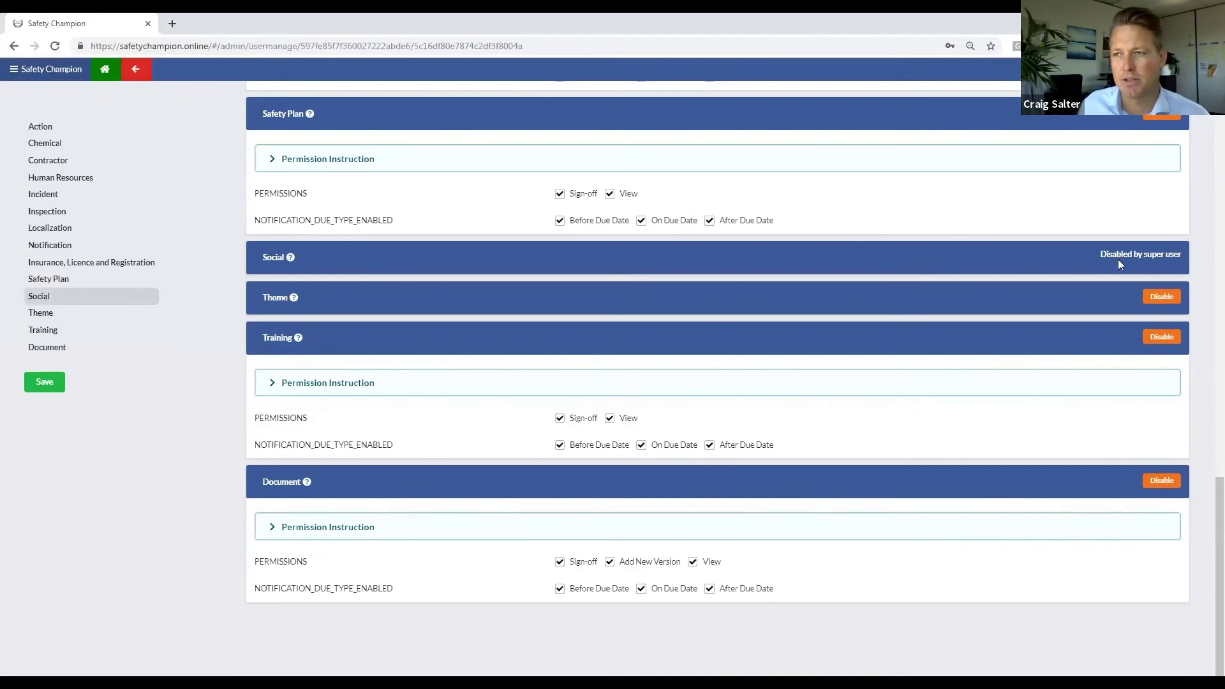
click(38, 387)
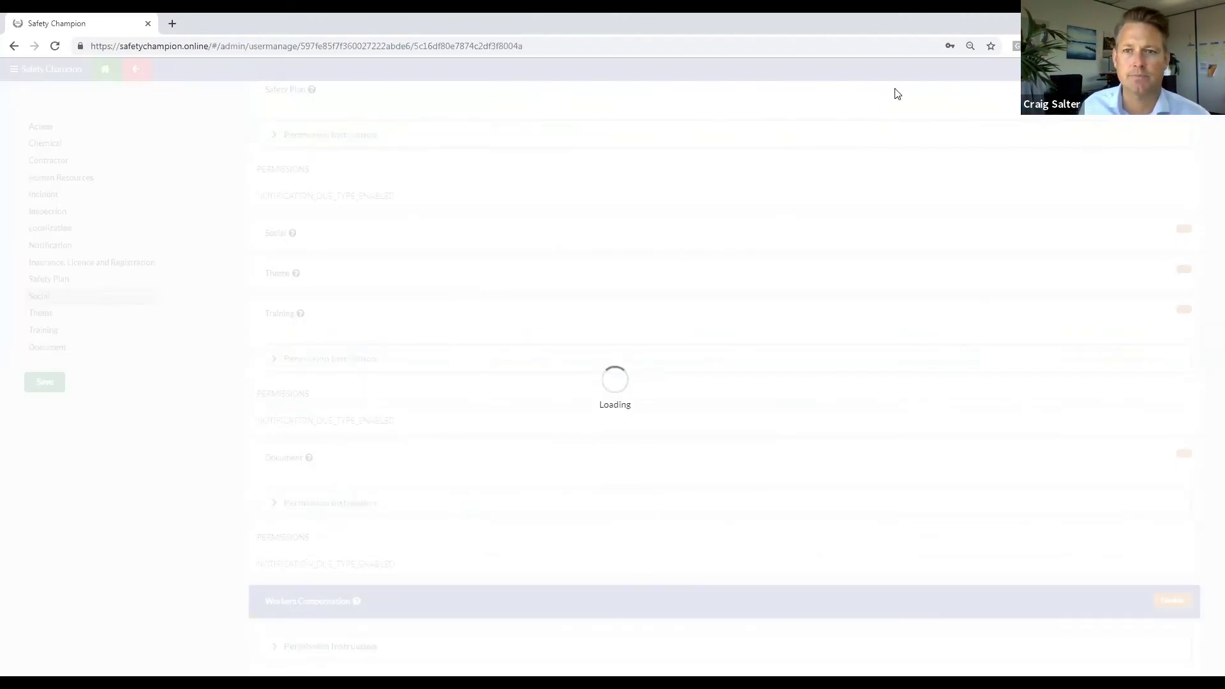